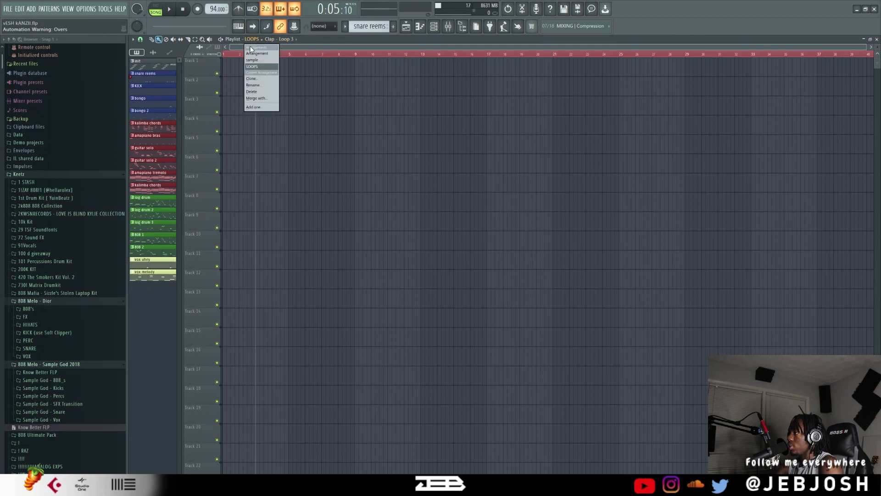
Switch the playlist to the sample arrangement and audition the Fav Kalimba stem, followed by the soloed Guitar Chords stem on Track 2.
{"action": "left_click", "coordinate": [252, 60]}
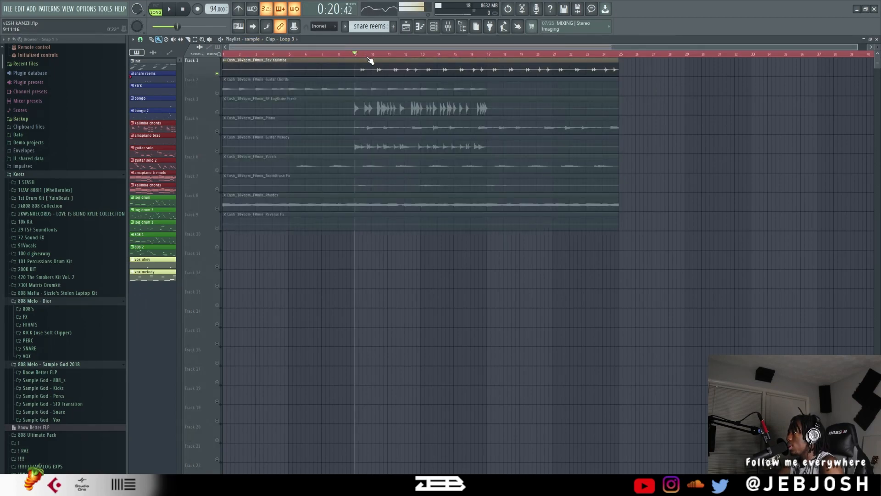
{"action": "key", "text": "space"}
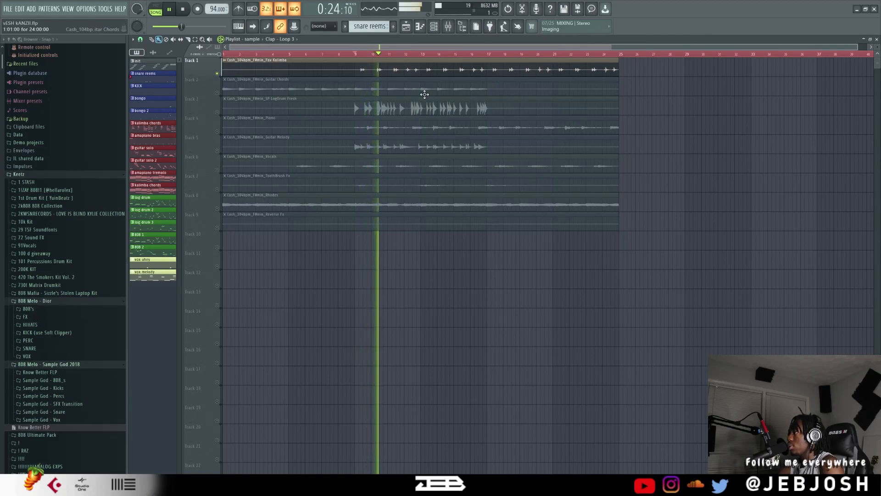
{"action": "key", "text": "space"}
{"action": "right_click", "coordinate": [218, 93]}
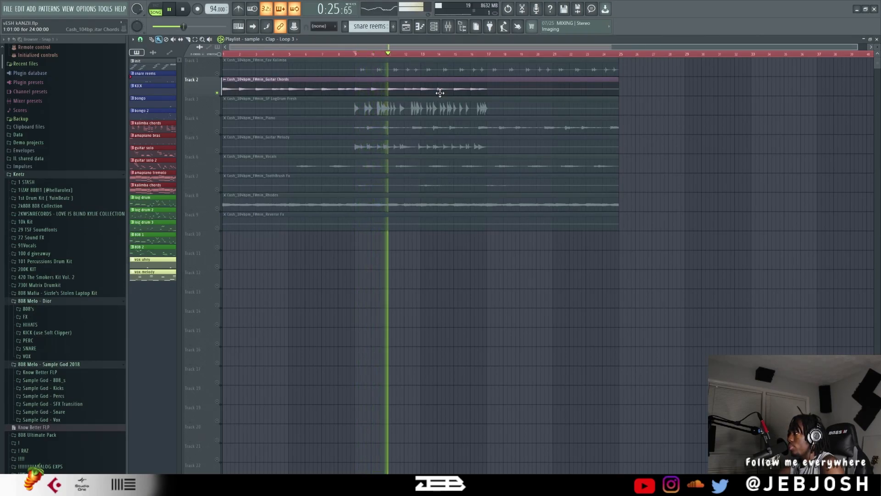
{"action": "key", "text": "space"}
Audition the LogDrum Fresh stem on Track 3 alone, and again together with the Piano stem on Track 4.
{"action": "left_click", "coordinate": [219, 112]}
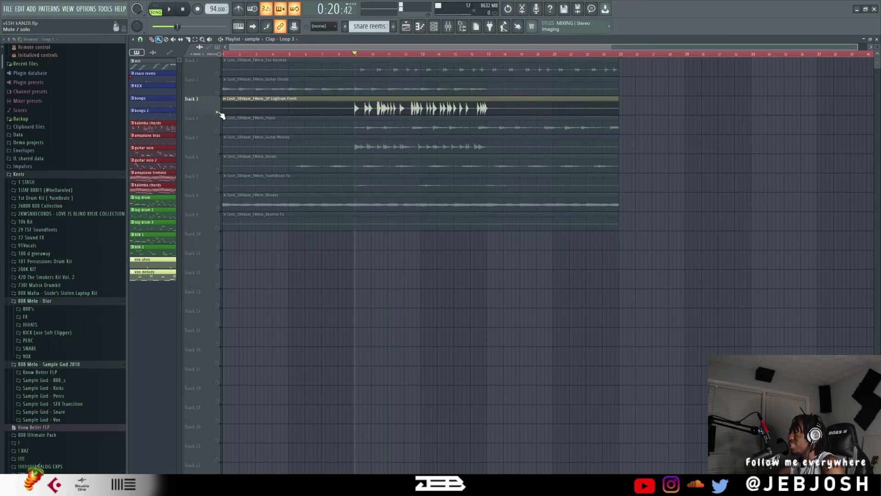
{"action": "key", "text": "space"}
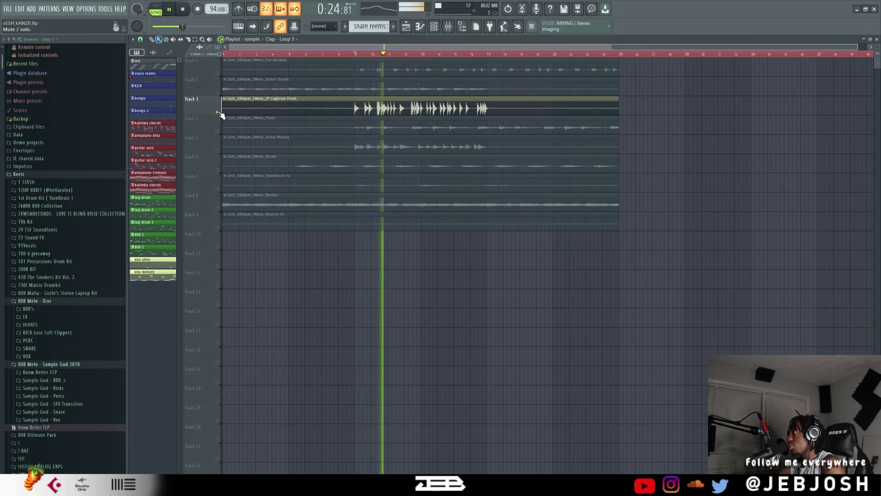
{"action": "key", "text": "space"}
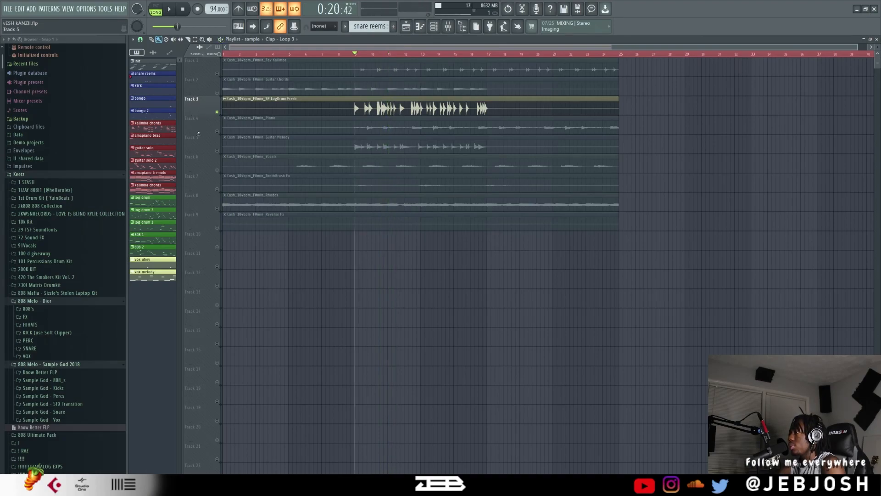
{"action": "left_click", "coordinate": [218, 132]}
{"action": "key", "text": "space"}
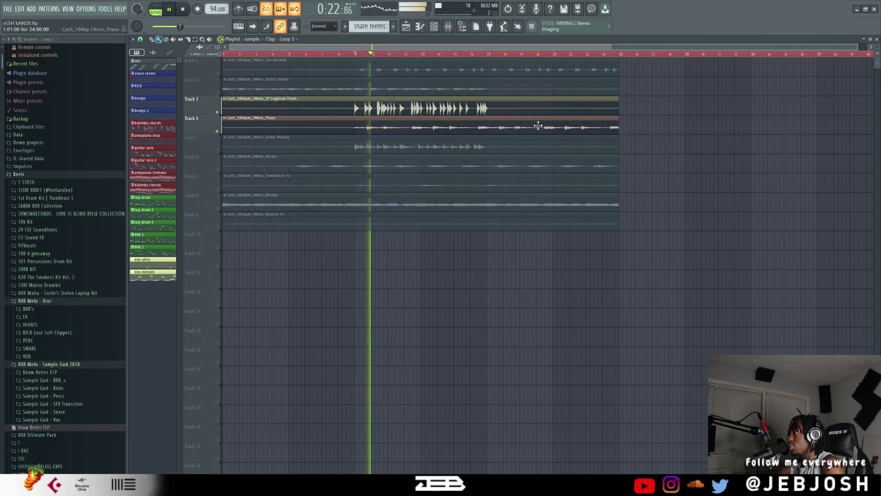
{"action": "key", "text": "space"}
Solo the Guitar Melody stem on Track 5 and listen to it.
{"action": "left_click", "coordinate": [218, 151]}
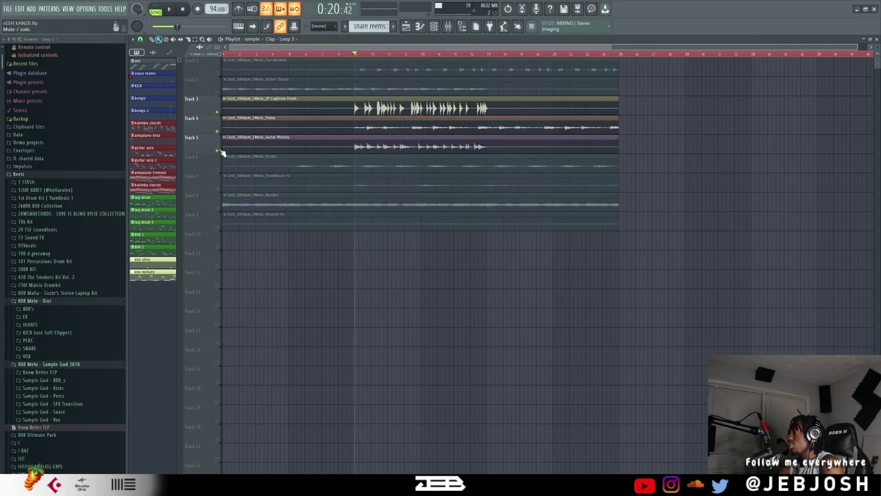
{"action": "right_click", "coordinate": [217, 151]}
{"action": "key", "text": "space"}
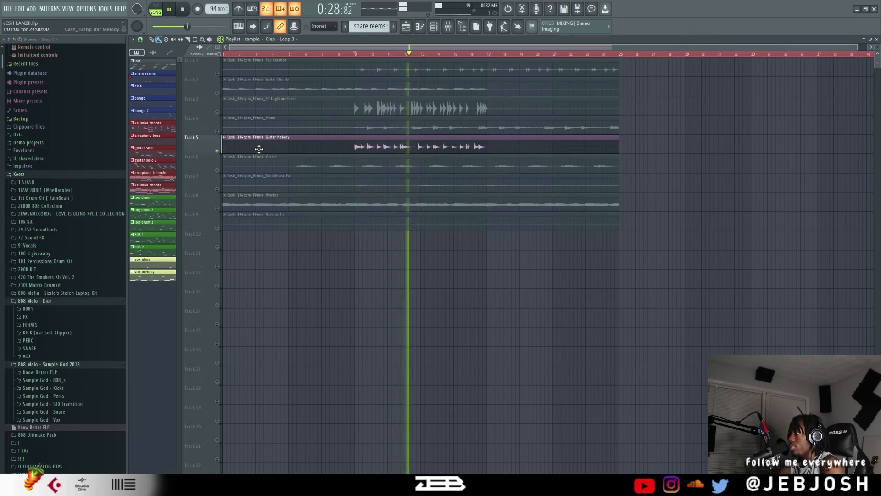
{"action": "key", "text": "space"}
Audition the Vocals stem on Track 6 and the ToothBrush Fx stem on Track 7, each in solo.
{"action": "left_click", "coordinate": [218, 171], "text": "ctrl"}
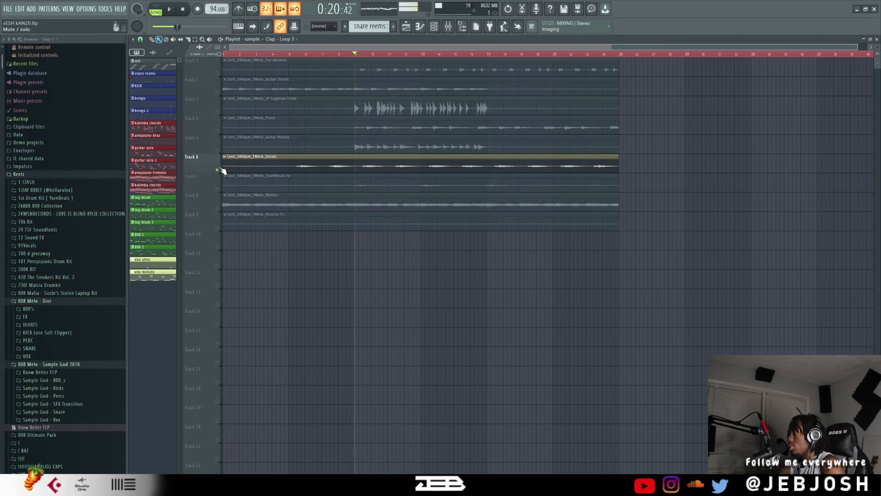
{"action": "key", "text": "space"}
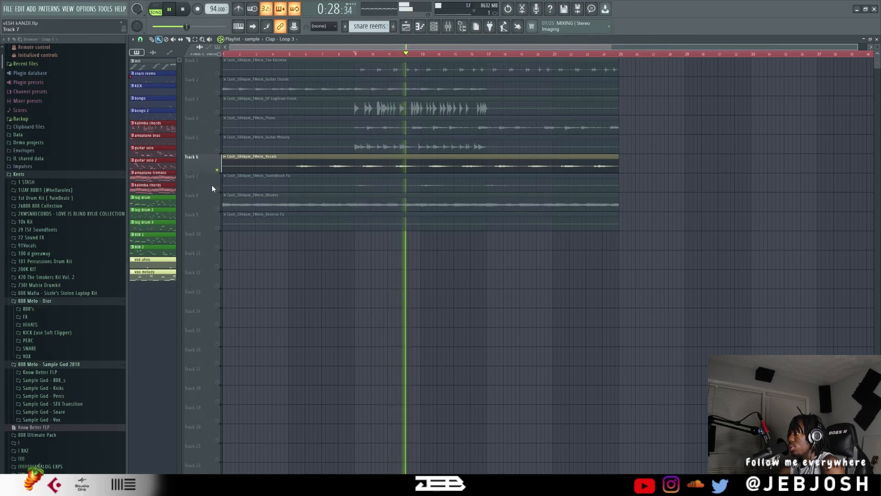
{"action": "key", "text": "space"}
{"action": "right_click", "coordinate": [218, 189]}
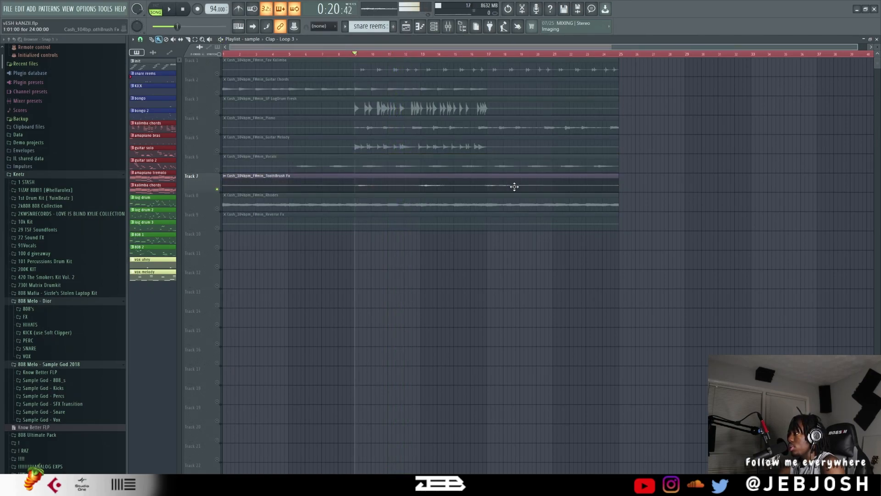
{"action": "key", "text": "space"}
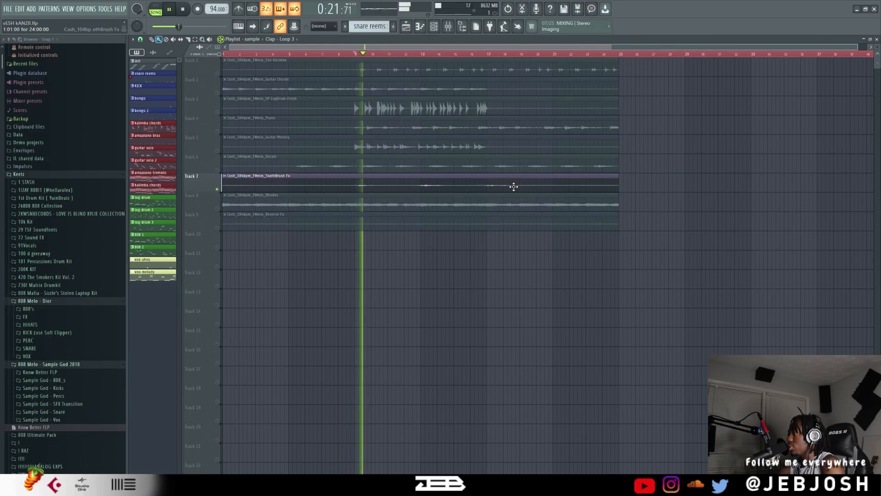
{"action": "key", "text": "space"}
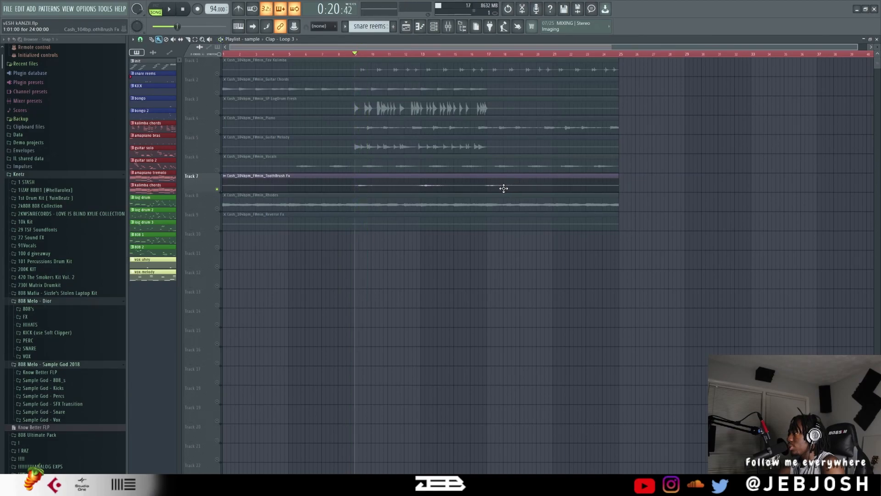
Audition the Rhodes stem on Track 8 in solo, and replay the Fav Kalimba stem on Track 1 in solo.
{"action": "right_click", "coordinate": [218, 209]}
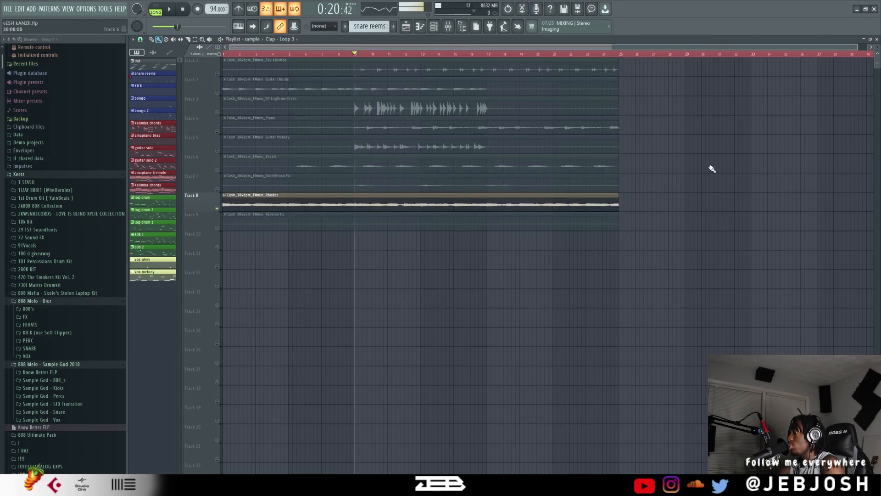
{"action": "key", "text": "space"}
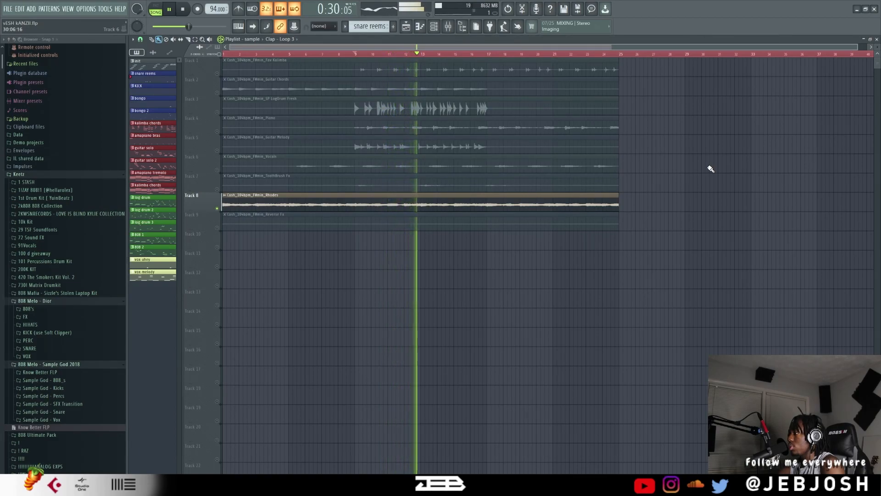
{"action": "key", "text": "space"}
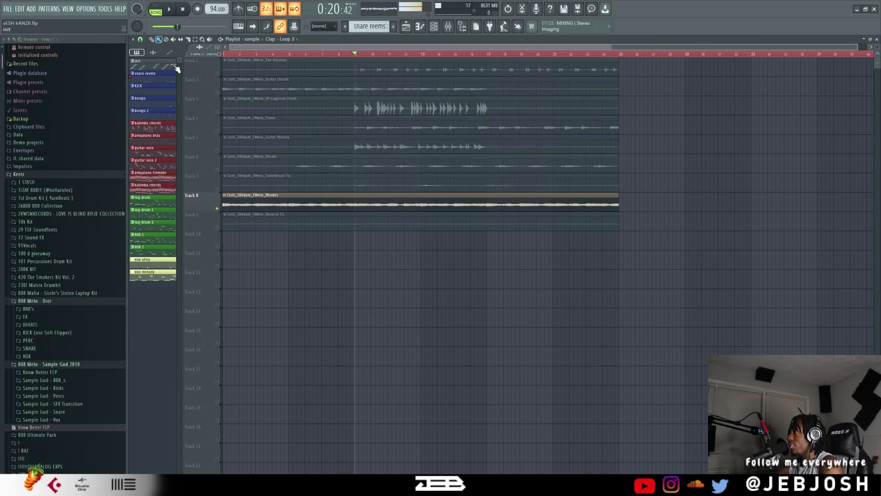
{"action": "left_click", "coordinate": [223, 73]}
{"action": "key", "text": "space"}
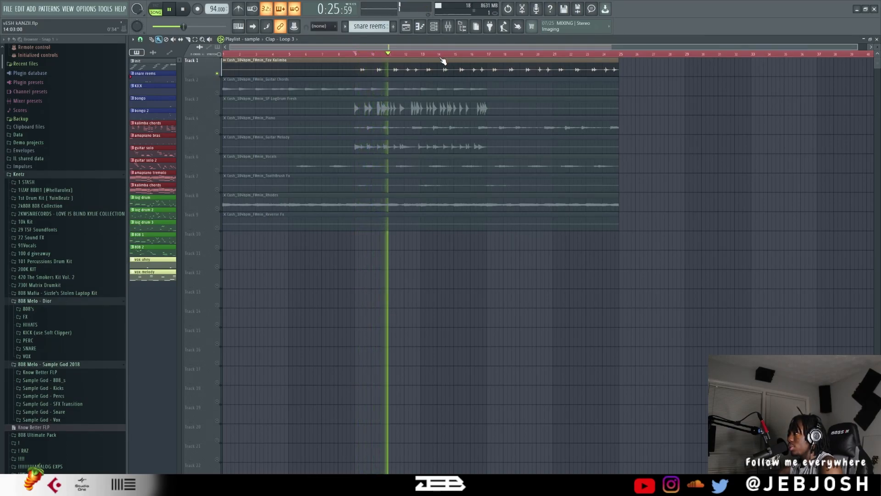
{"action": "key", "text": "space"}
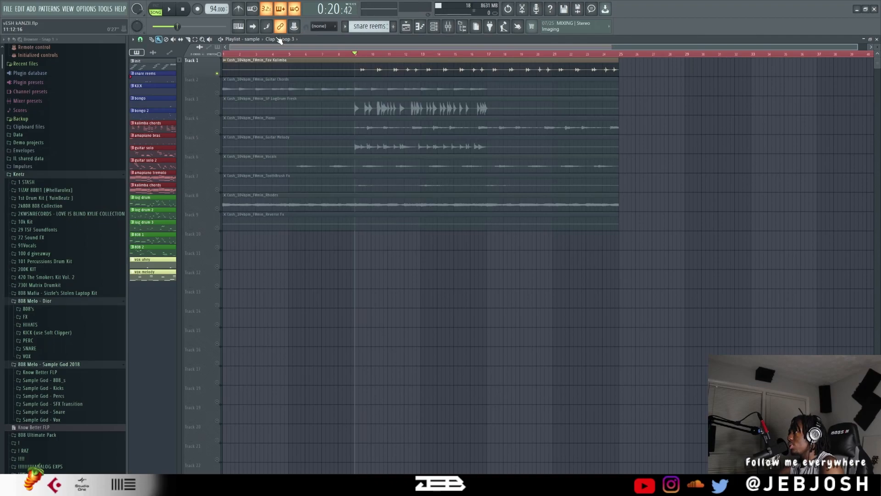
Switch the playlist to the main arrangement and inspect the Clap - Loop 3 sample's channel settings.
{"action": "left_click", "coordinate": [261, 39]}
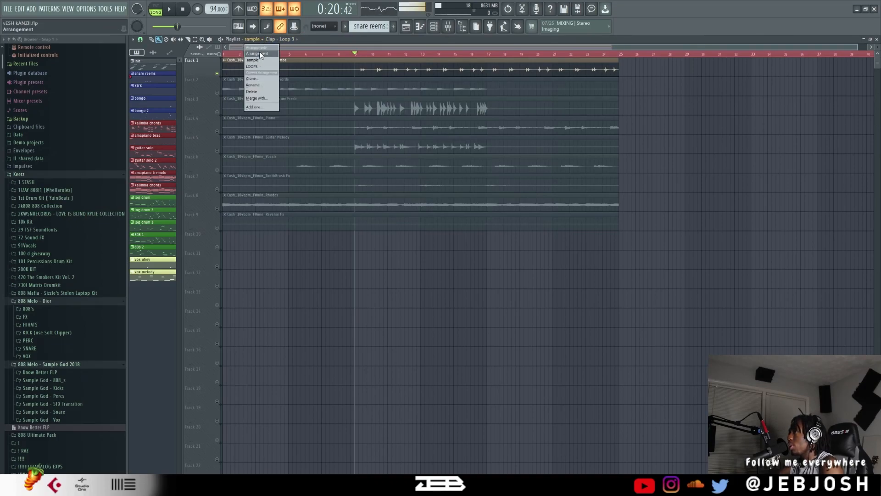
{"action": "left_click", "coordinate": [258, 54]}
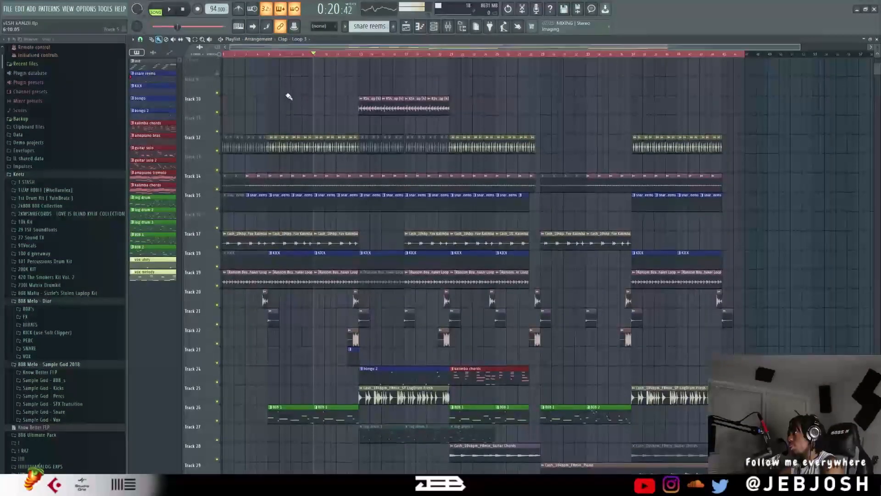
{"action": "double_click", "coordinate": [330, 261]}
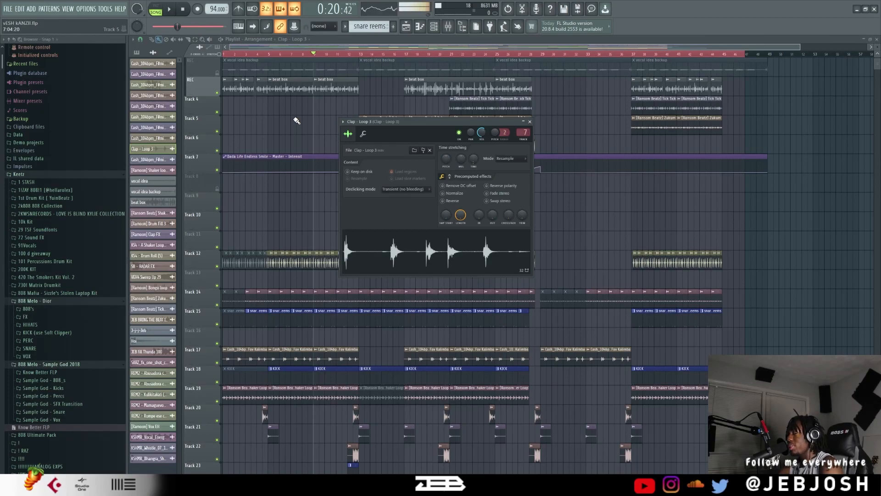
{"action": "left_click", "coordinate": [530, 122]}
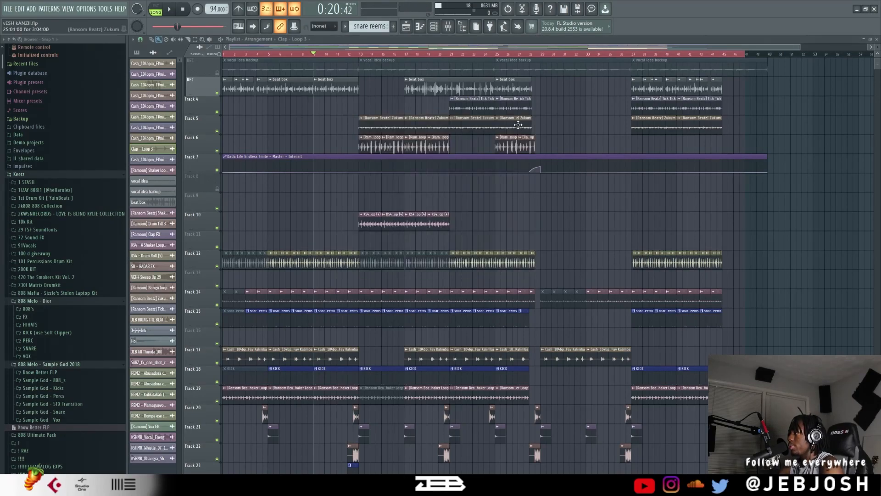
Select bar 7 as the playback range and listen to the soloed clap loop on Track 12.
{"action": "scroll", "coordinate": [277, 199], "scroll_direction": "up", "scroll_amount": 5}
{"action": "left_click_drag", "start_coordinate": [365, 54], "coordinate": [428, 61]}
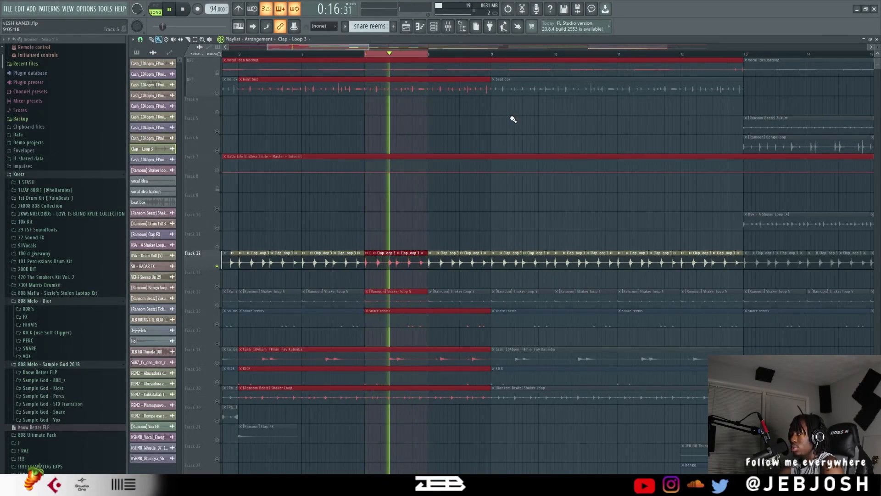
{"action": "key", "text": "space"}
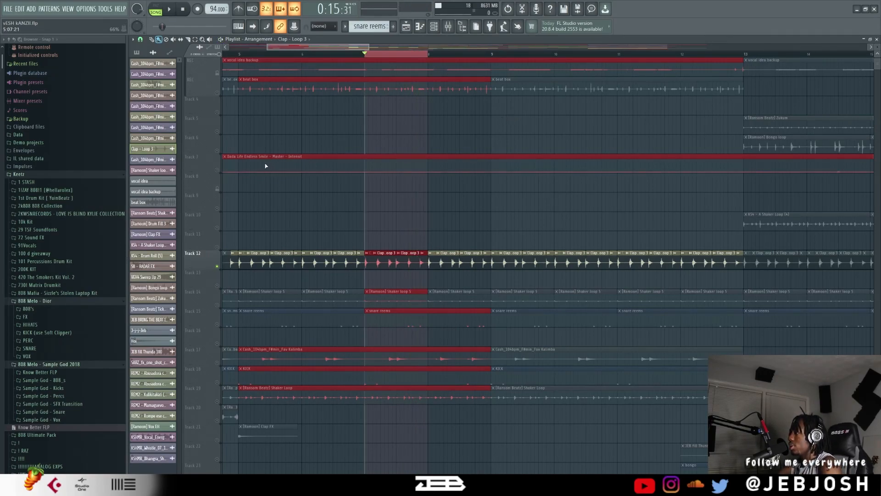
Loop bars 5 to 8 and listen to the Track 12 clap loop together with the Fav Kalimba on Track 17.
{"action": "scroll", "coordinate": [314, 132], "scroll_direction": "down", "scroll_amount": 5}
{"action": "left_click", "coordinate": [316, 133], "text": "ctrl"}
{"action": "key", "text": "space"}
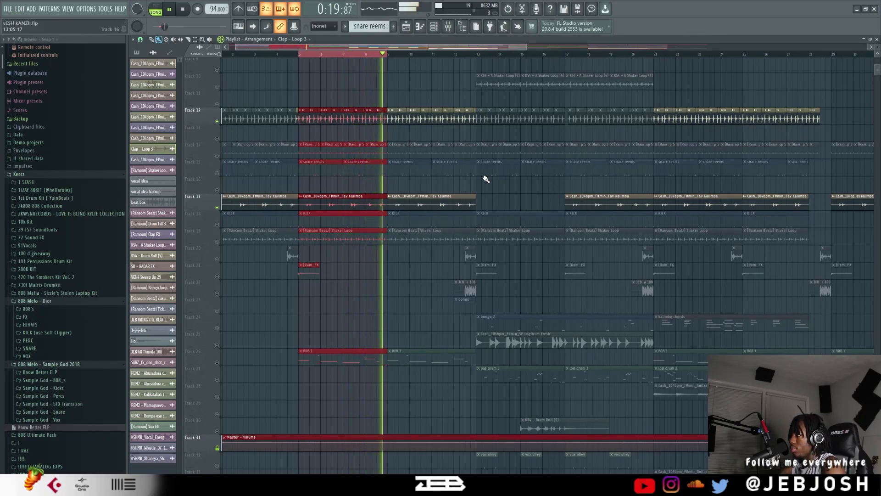
{"action": "key", "text": "space"}
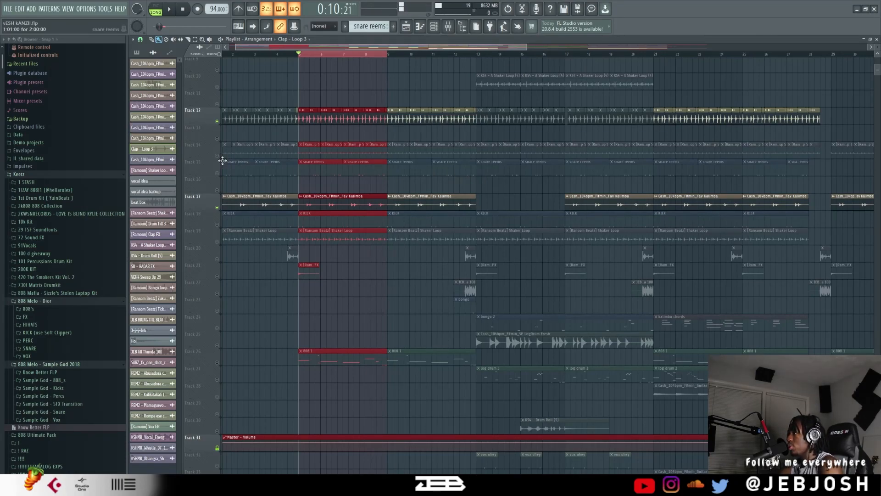
Unmute the shaker loop on Track 14 and the automation on Track 7, and play the selected bars.
{"action": "scroll", "coordinate": [223, 174], "scroll_direction": "up", "scroll_amount": 3}
{"action": "left_click", "coordinate": [218, 224]}
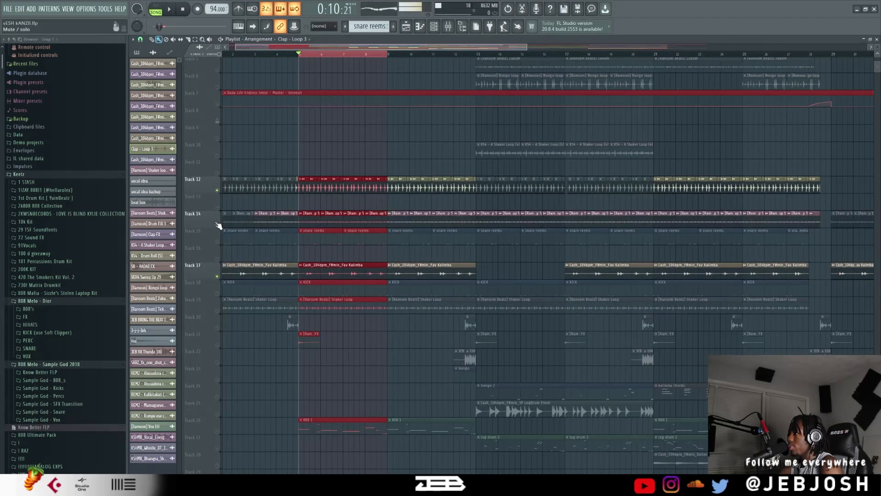
{"action": "left_click", "coordinate": [217, 104]}
{"action": "key", "text": "space"}
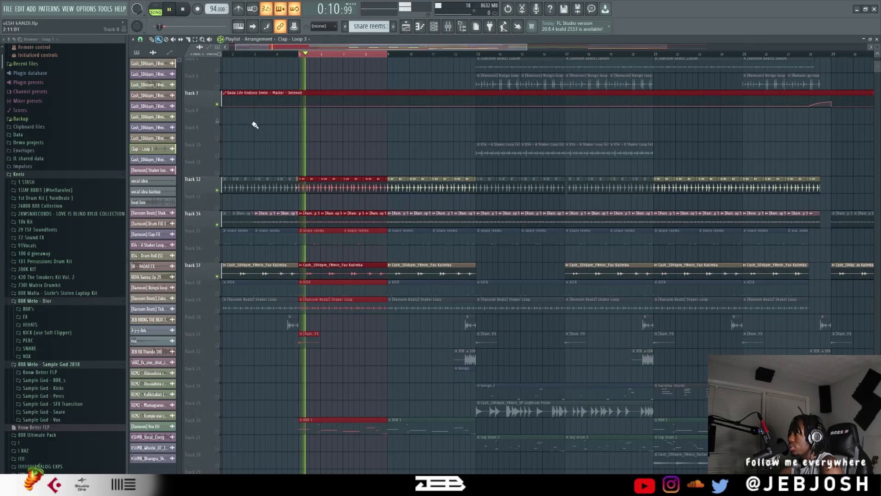
Inspect the Shaker loop 5 sample's channel settings while the section plays, and stop playback.
{"action": "double_click", "coordinate": [339, 215]}
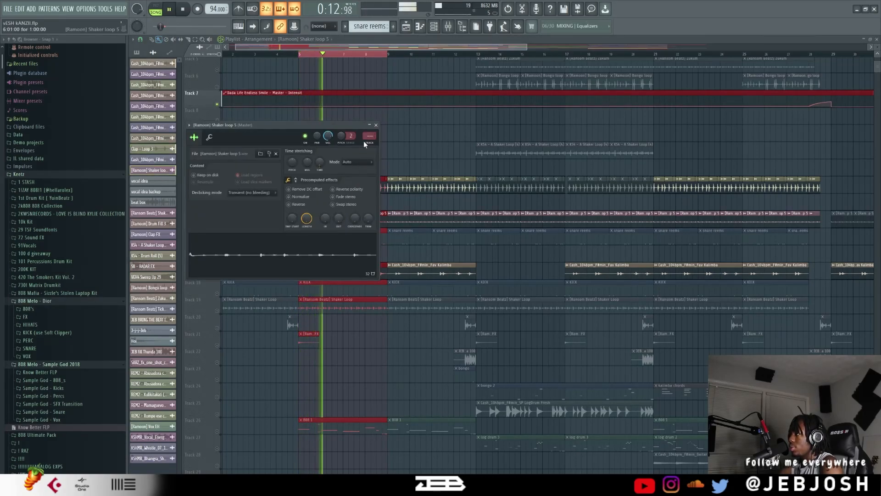
{"action": "left_click", "coordinate": [376, 126]}
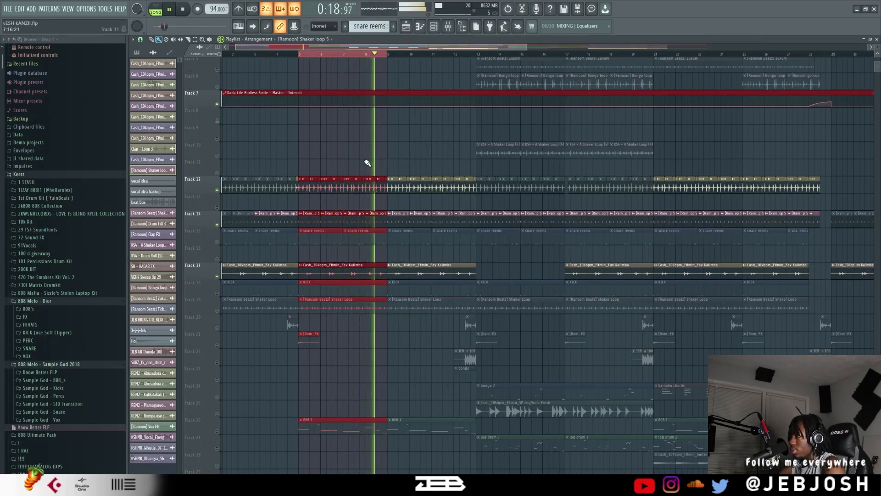
{"action": "key", "text": "space"}
Listen to the section with the snare reems pattern on Track 15 unmuted, and audition that pattern in solo.
{"action": "left_click", "coordinate": [211, 236]}
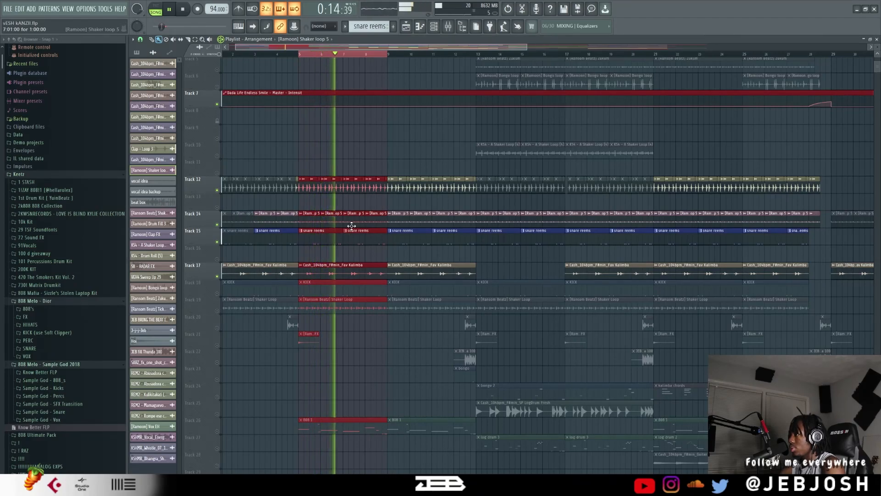
{"action": "key", "text": "space"}
{"action": "right_click", "coordinate": [217, 242]}
{"action": "key", "text": "space"}
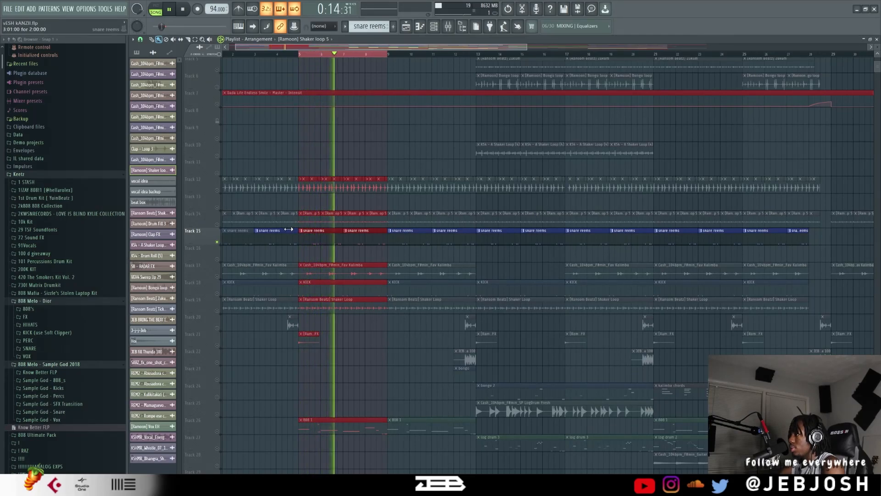
{"action": "key", "text": "space"}
{"action": "key", "text": "space"}
Replay the section and bring the Track 14 shaker loop and Track 12 clap loop back in with the snares.
{"action": "left_click", "coordinate": [219, 225]}
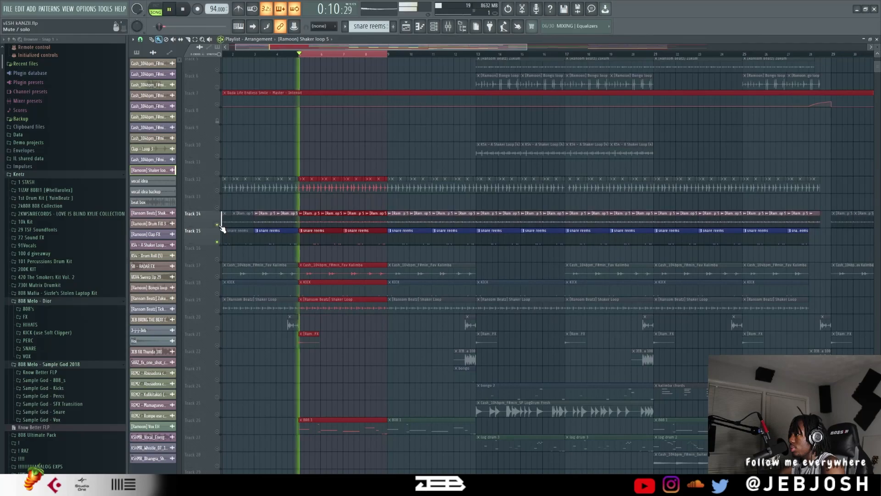
{"action": "left_click", "coordinate": [218, 191]}
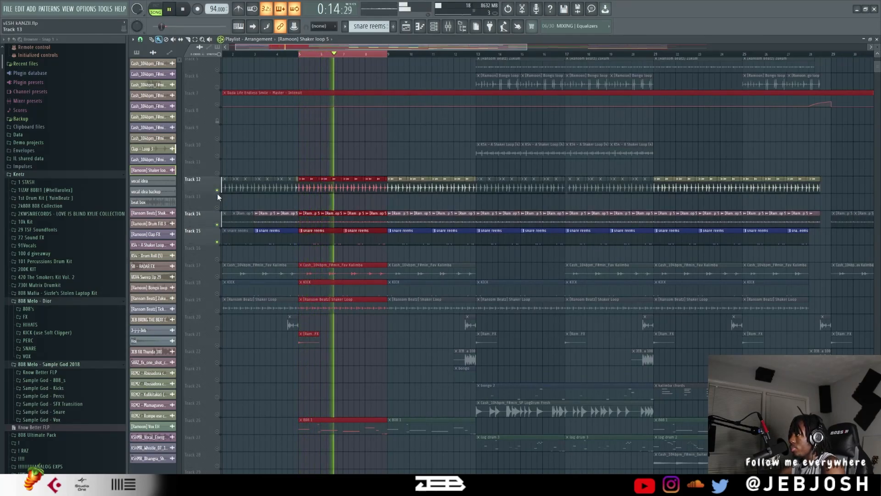
Unmute the KICK pattern on Track 18 and play the selected bars with it layered in.
{"action": "key", "text": "space"}
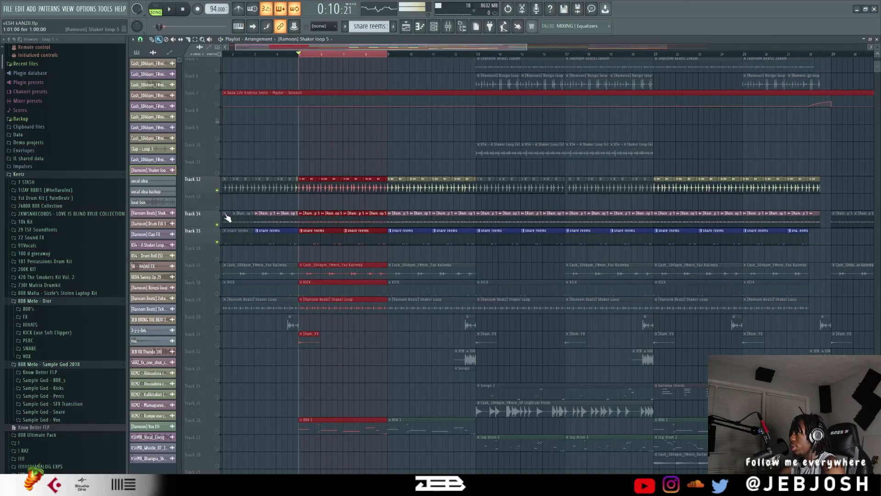
{"action": "left_click", "coordinate": [217, 293]}
{"action": "key", "text": "space"}
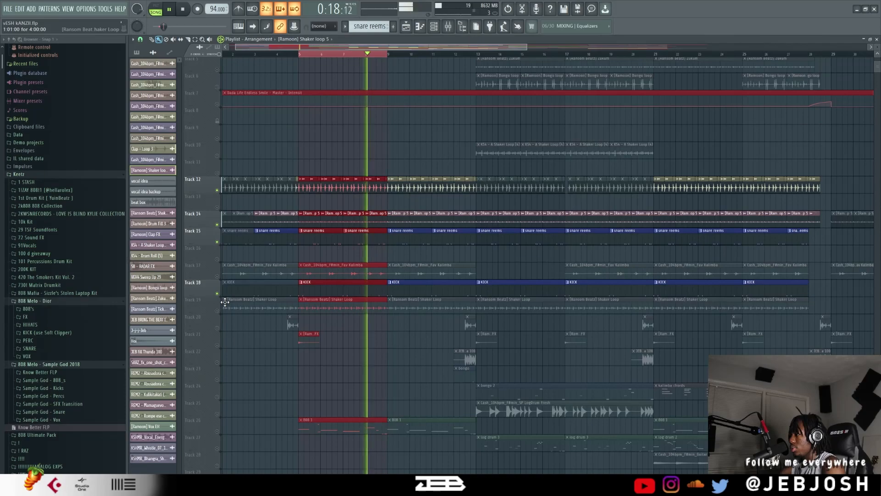
{"action": "key", "text": "space"}
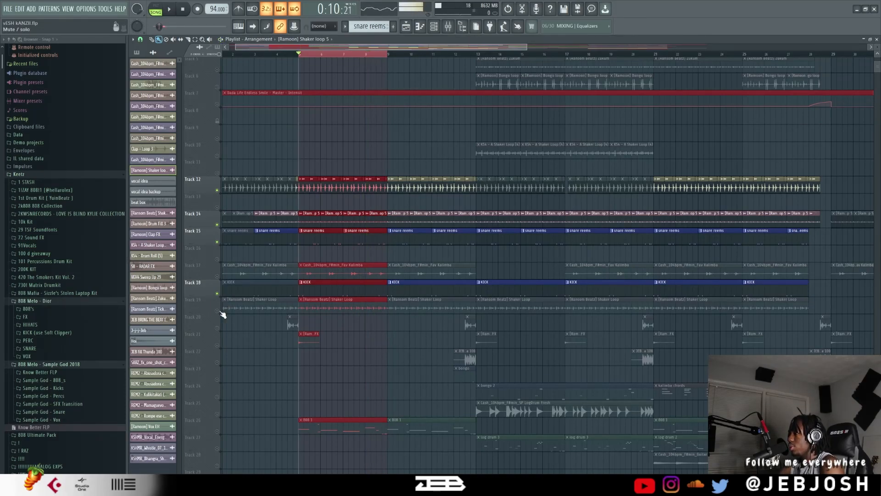
Unmute the shaker loop on Track 19 and play the selected bars again.
{"action": "left_click", "coordinate": [216, 311]}
{"action": "key", "text": "space"}
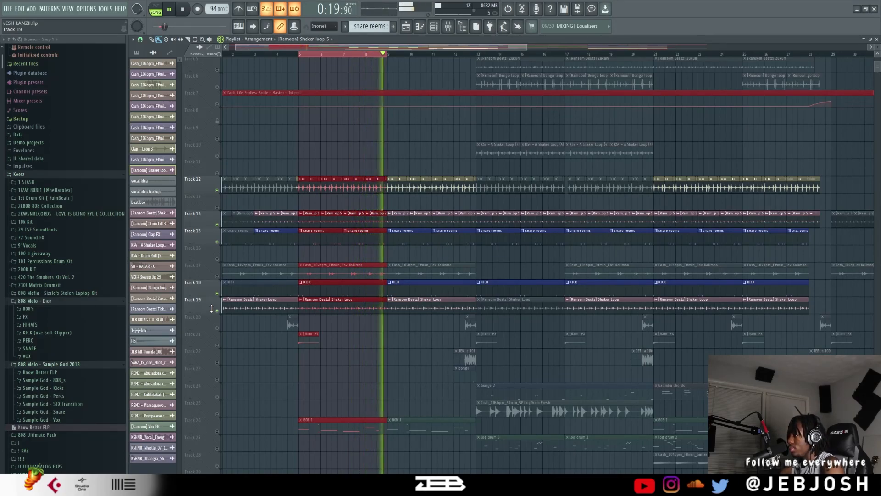
{"action": "key", "text": "space"}
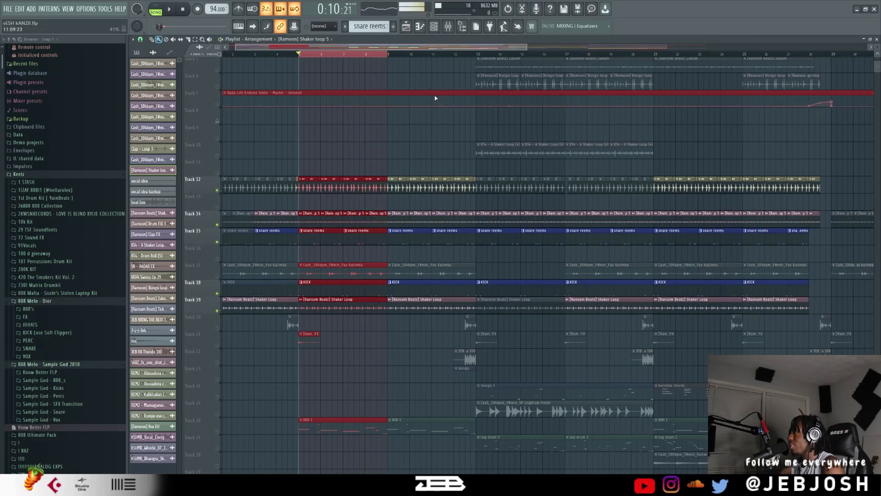
Show the unsorted channels in the channel rack and audition the snare reems pattern in pattern mode.
{"action": "left_click", "coordinate": [434, 27]}
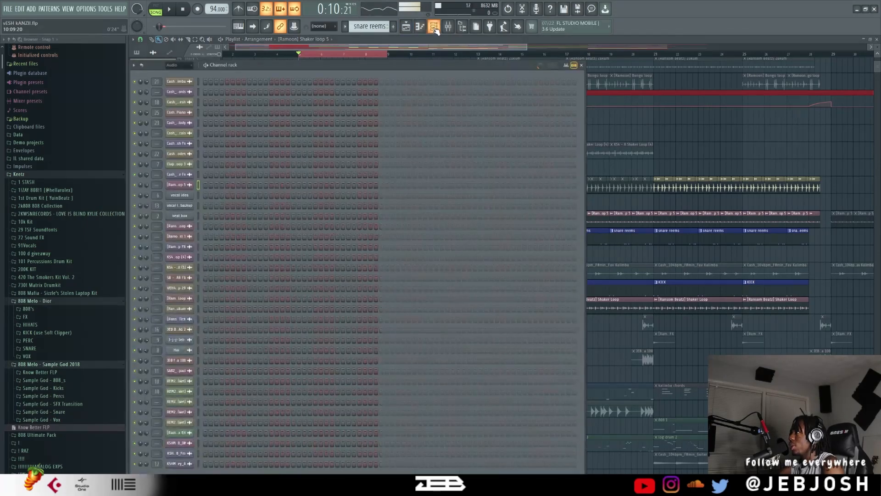
{"action": "left_click", "coordinate": [344, 26]}
{"action": "left_click", "coordinate": [357, 44]}
{"action": "left_click", "coordinate": [156, 8]}
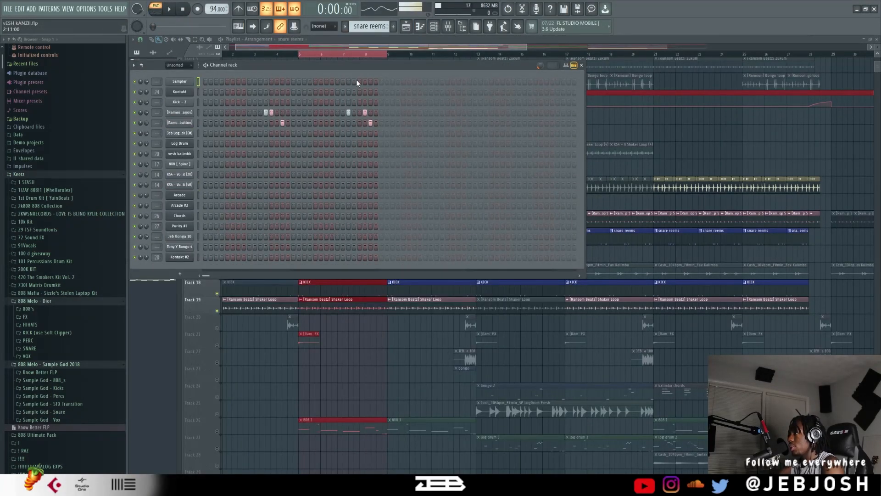
{"action": "key", "text": "space"}
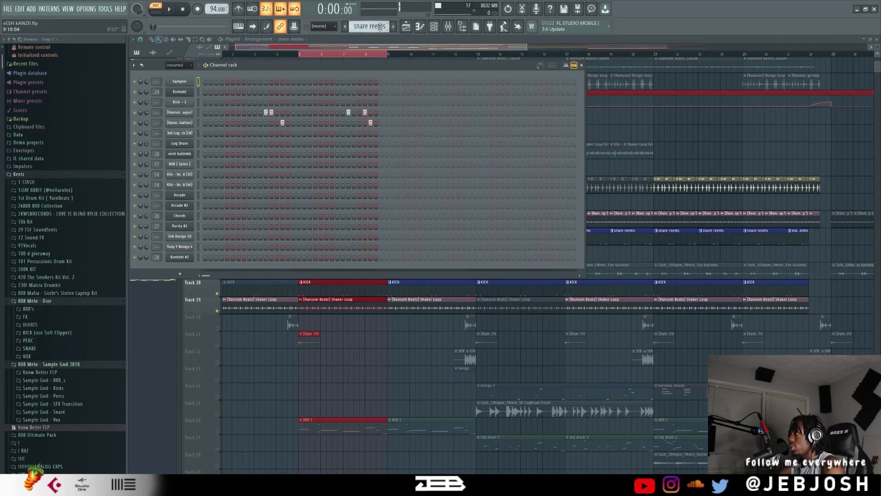
Switch to the KICK pattern and audition it on its own.
{"action": "scroll", "coordinate": [379, 26], "scroll_direction": "up", "scroll_amount": 1}
{"action": "key", "text": "space"}
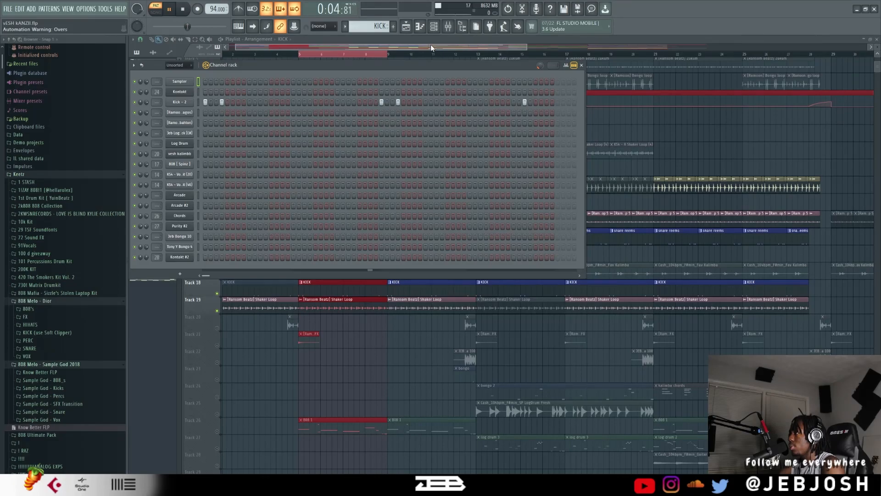
{"action": "key", "text": "space"}
Switch to the bongo pattern and inspect the sample settings of the Jeb Bongo 10 and Tony Y Bongo 4 channels.
{"action": "scroll", "coordinate": [371, 27], "scroll_direction": "down", "scroll_amount": 1}
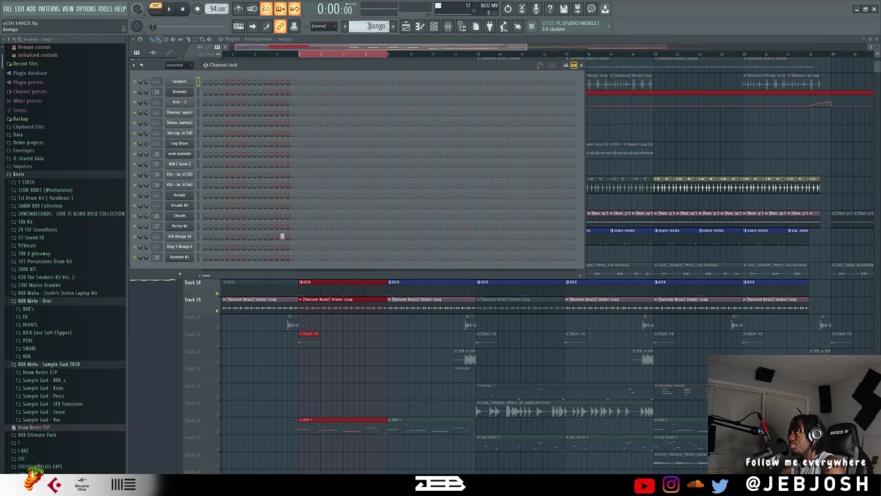
{"action": "left_click", "coordinate": [185, 235]}
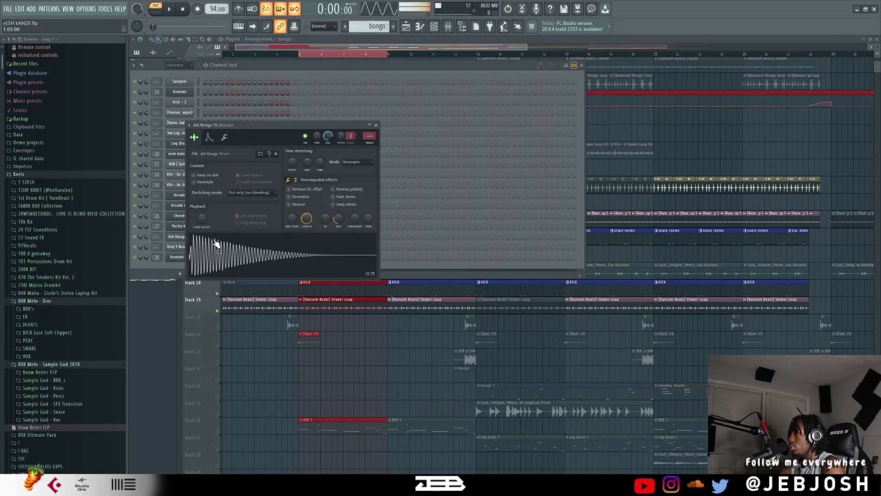
{"action": "left_click", "coordinate": [279, 68]}
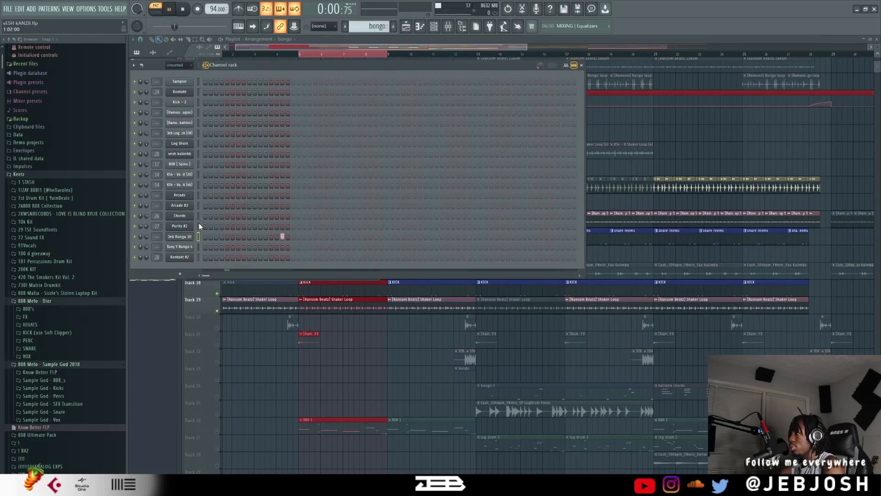
{"action": "left_click", "coordinate": [183, 249]}
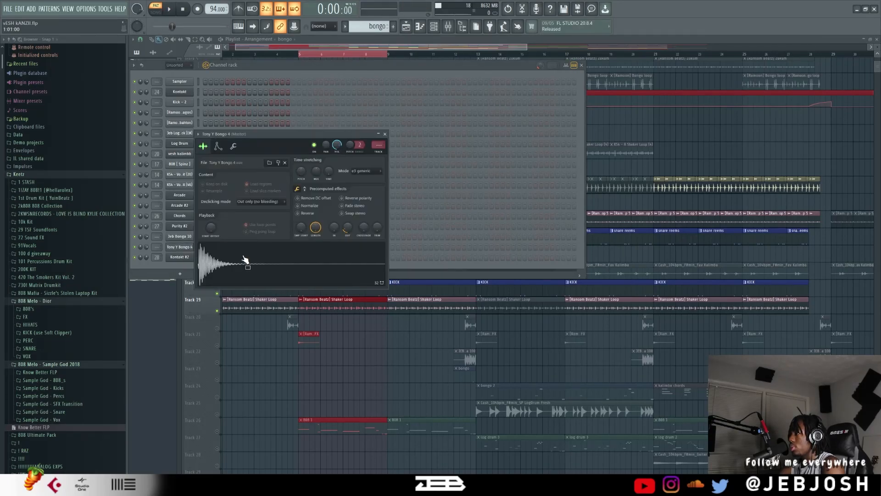
{"action": "left_click", "coordinate": [330, 66]}
Play the bongo 2 pattern while viewing all of its Tony Y Bongo 4 notes in the piano roll.
{"action": "scroll", "coordinate": [364, 27], "scroll_direction": "down", "scroll_amount": 1}
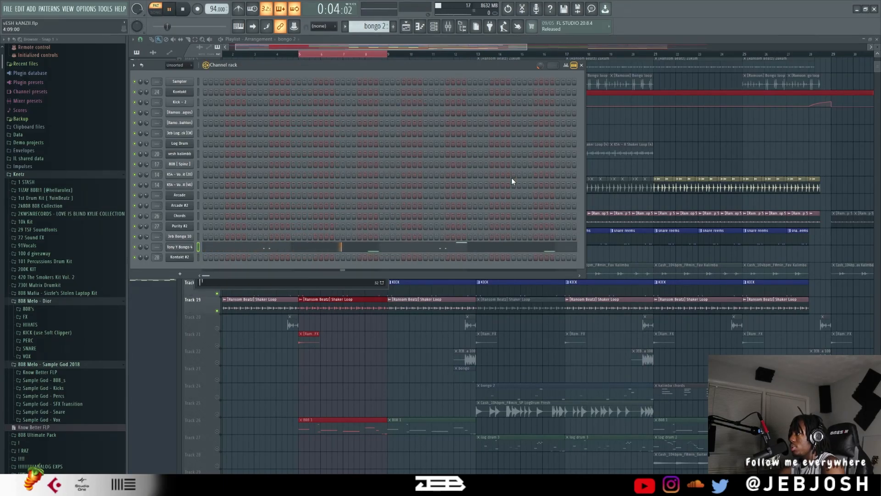
{"action": "left_click", "coordinate": [457, 250]}
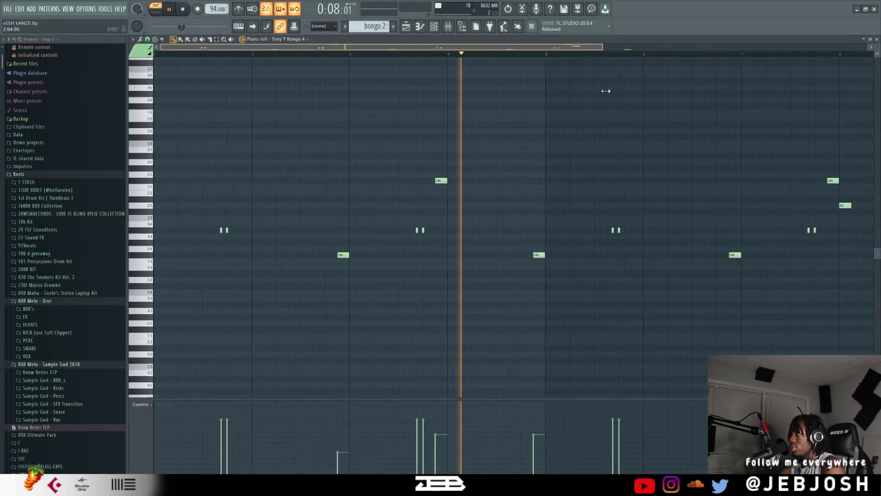
{"action": "left_click_drag", "start_coordinate": [606, 91], "coordinate": [796, 126]}
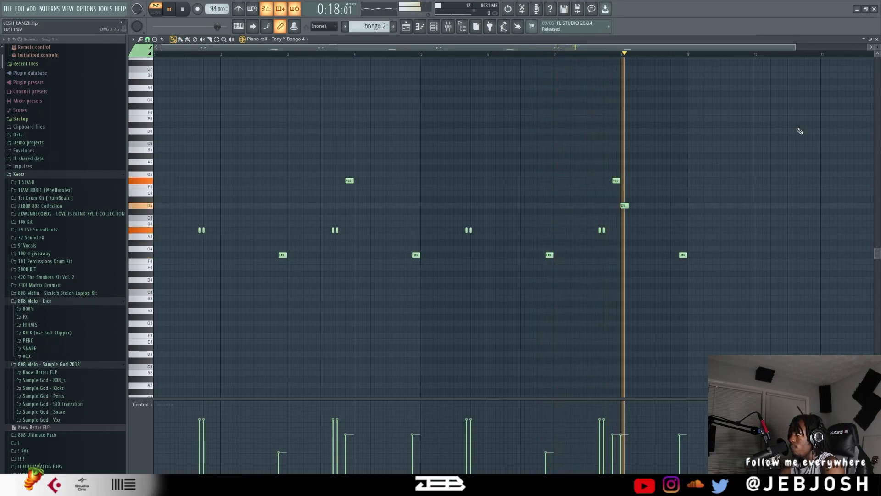
{"action": "key", "text": "space"}
{"action": "left_click", "coordinate": [876, 39]}
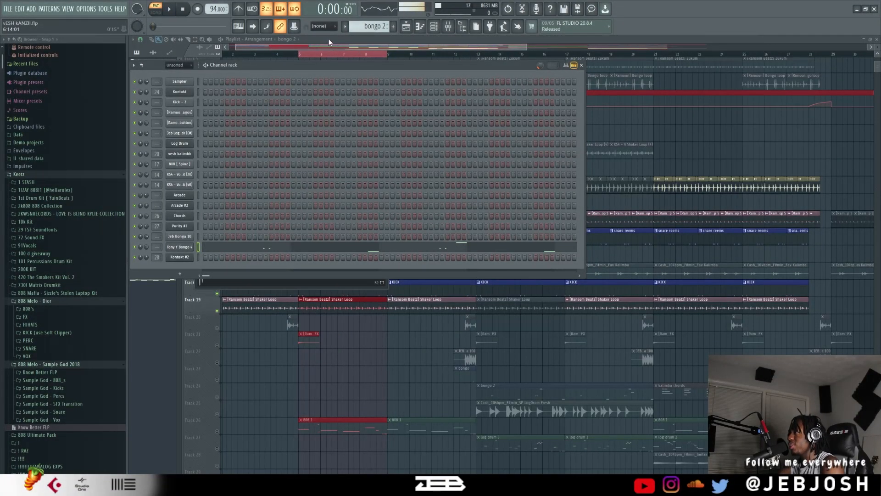
Switch to the kalimba chords pattern and check the preset loaded in its Nexus kalimba instrument.
{"action": "scroll", "coordinate": [368, 28], "scroll_direction": "down", "scroll_amount": 1}
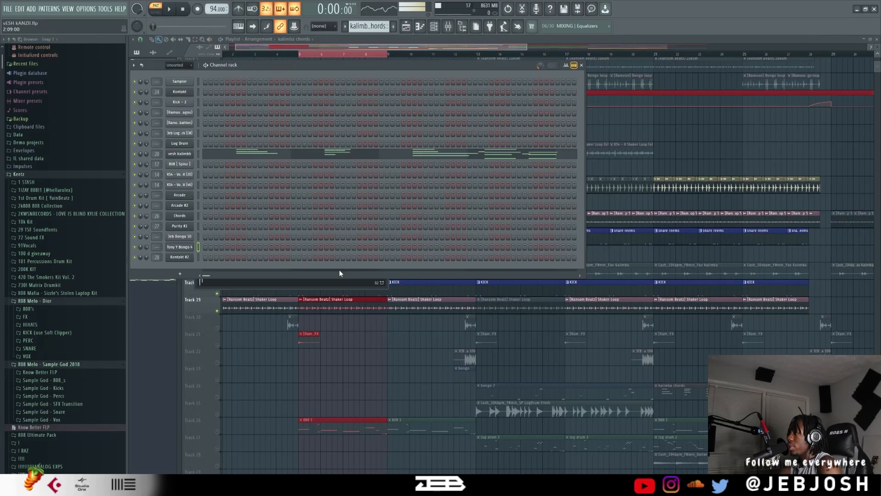
{"action": "key", "text": "space"}
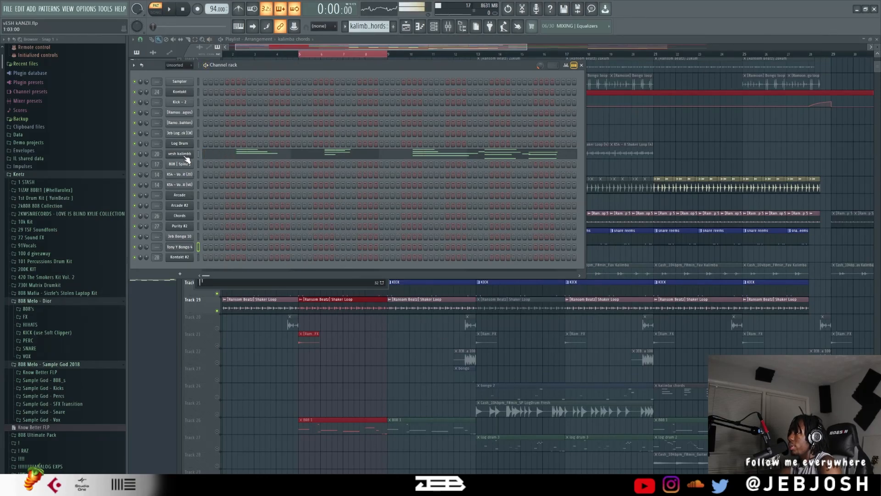
{"action": "left_click", "coordinate": [179, 154]}
{"action": "left_click_drag", "start_coordinate": [420, 109], "coordinate": [396, 88]}
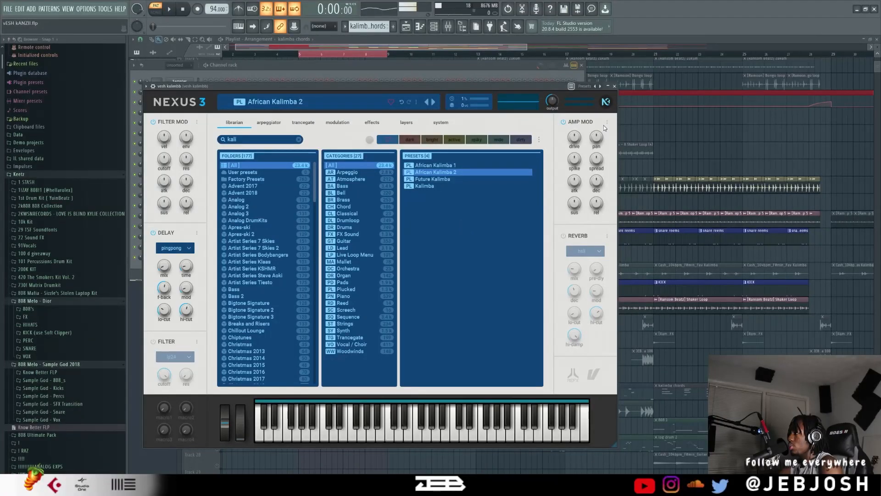
{"action": "left_click", "coordinate": [613, 86]}
Play the kalimba chords pattern and examine its notes in the piano roll.
{"action": "key", "text": "space"}
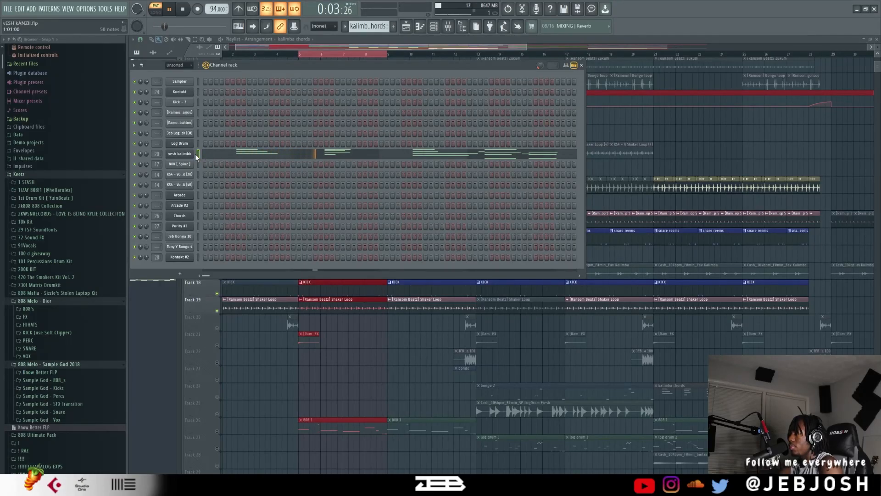
{"action": "left_click", "coordinate": [224, 155]}
{"action": "scroll", "coordinate": [362, 141], "scroll_direction": "up", "scroll_amount": 5}
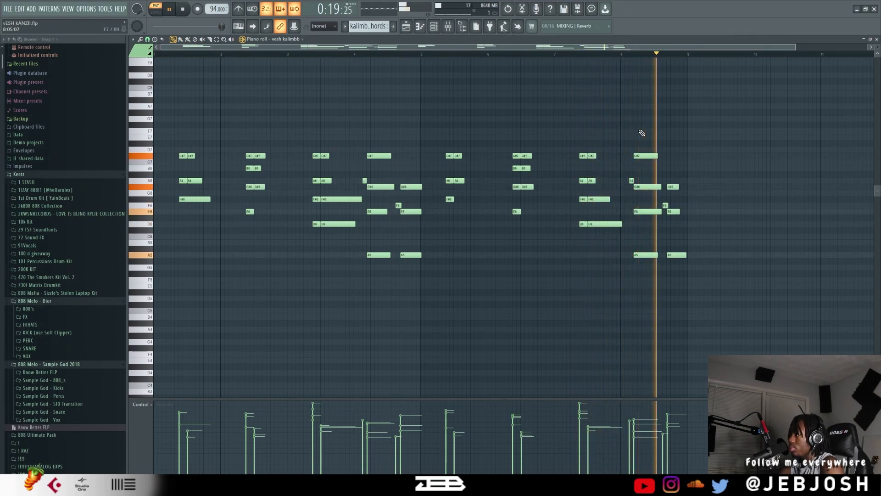
{"action": "key", "text": "space"}
{"action": "left_click", "coordinate": [877, 39]}
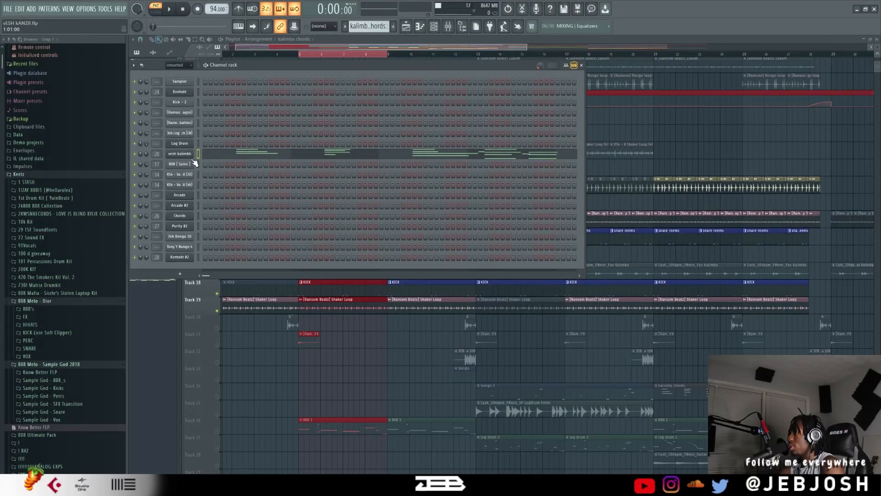
{"action": "left_click", "coordinate": [239, 148]}
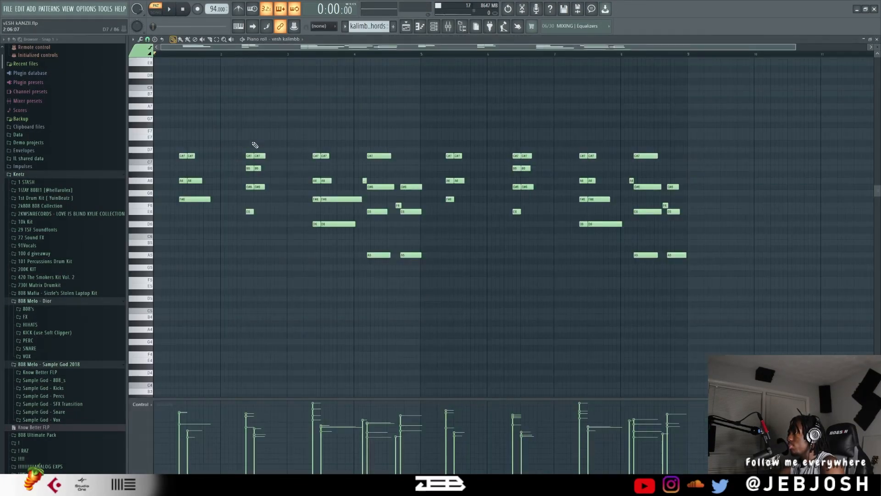
Bring back the channel rack, switch to the amapiano bras pattern and audition it briefly.
{"action": "left_click", "coordinate": [433, 27]}
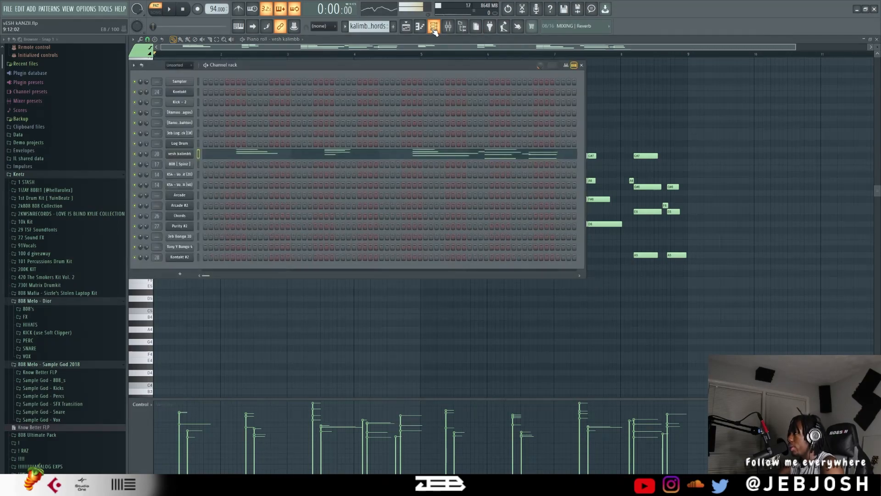
{"action": "scroll", "coordinate": [363, 28], "scroll_direction": "down", "scroll_amount": 1}
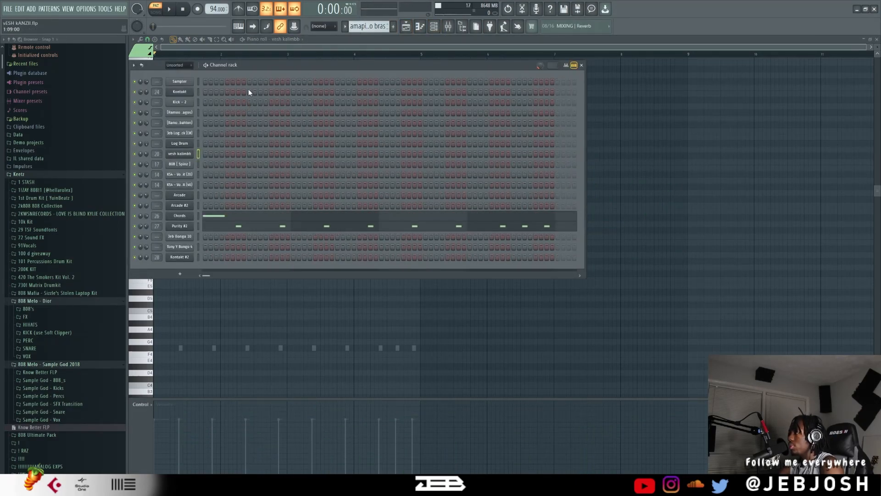
{"action": "left_click", "coordinate": [477, 26]}
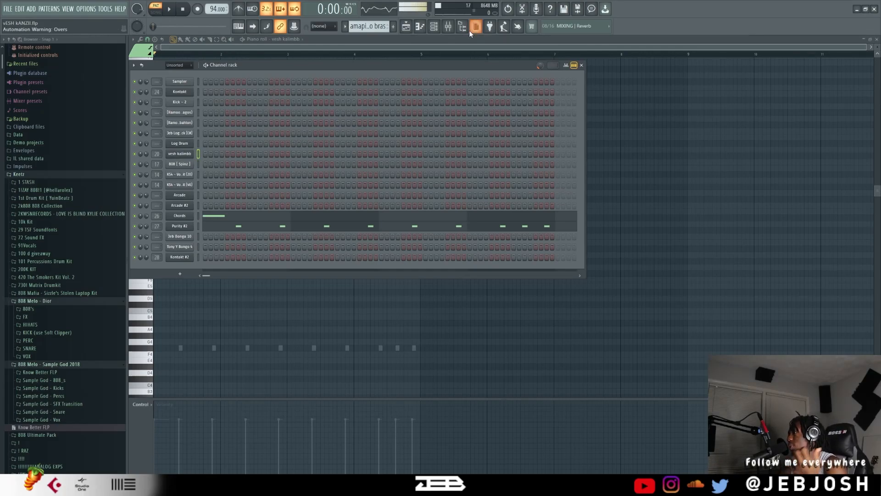
{"action": "left_click", "coordinate": [475, 27]}
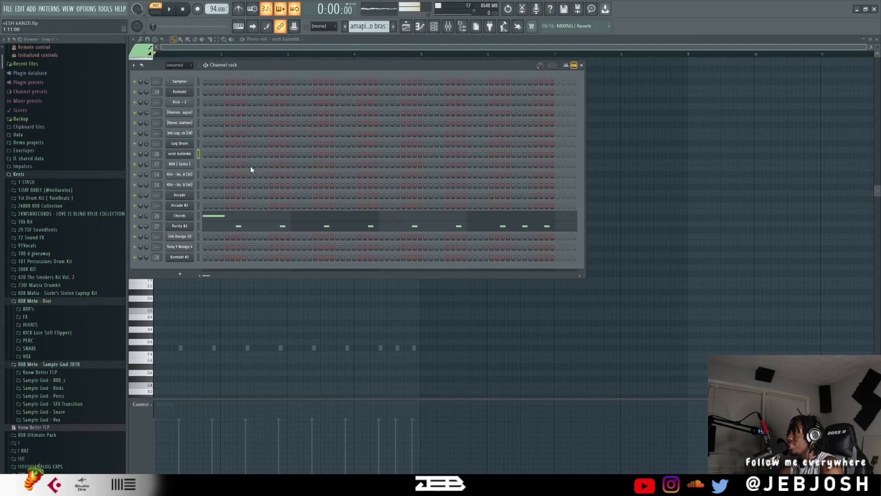
{"action": "key", "text": "space"}
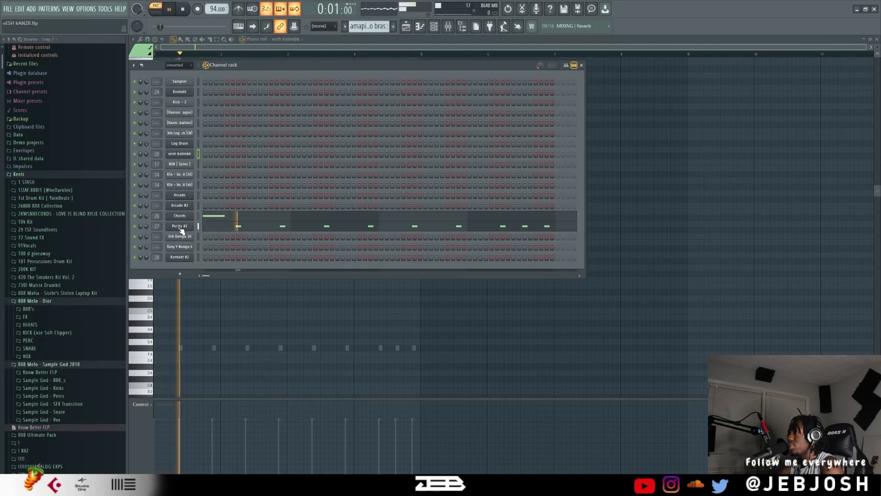
{"action": "key", "text": "space"}
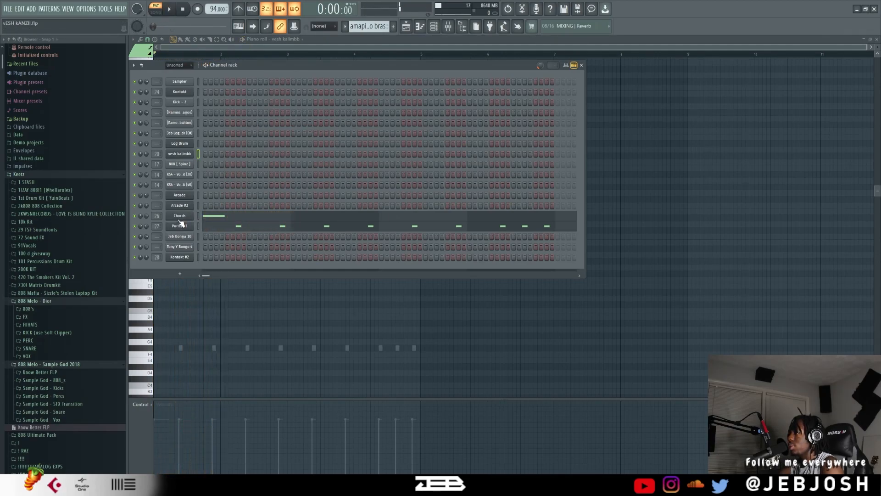
Inspect the preset in the Chords channel's Purity synth and play the amapiano bras pattern.
{"action": "left_click", "coordinate": [179, 217]}
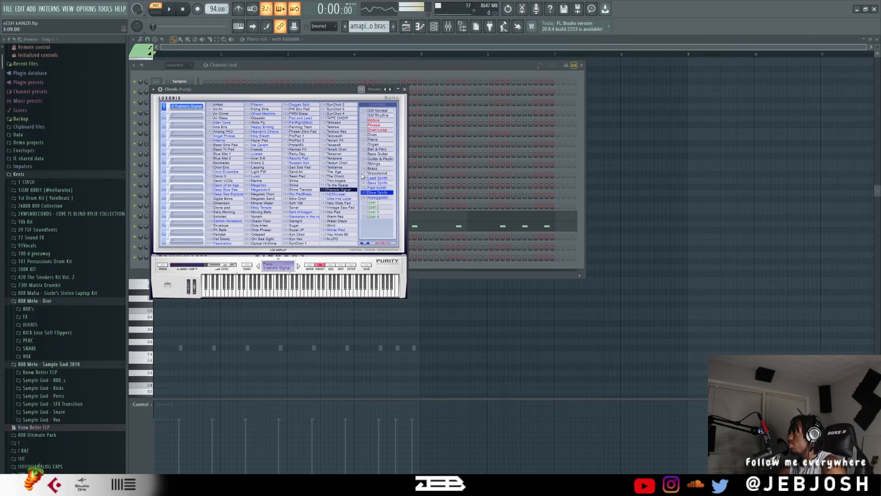
{"action": "key", "text": "space"}
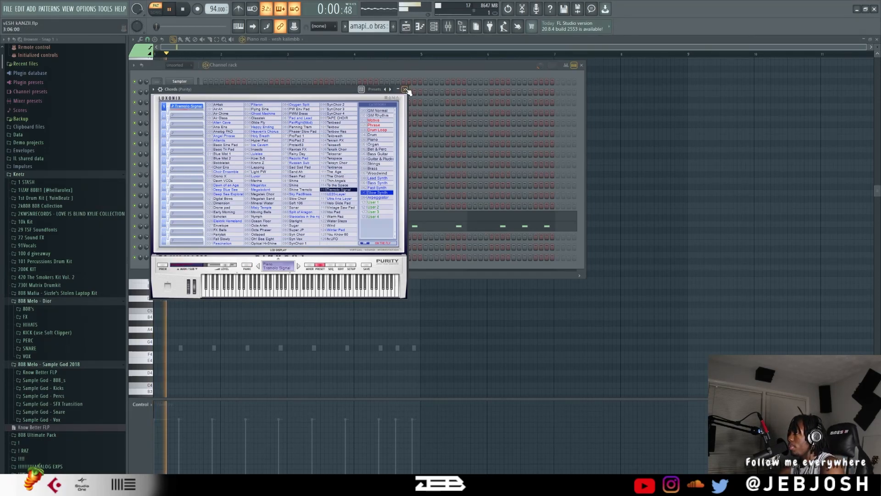
{"action": "left_click", "coordinate": [405, 89]}
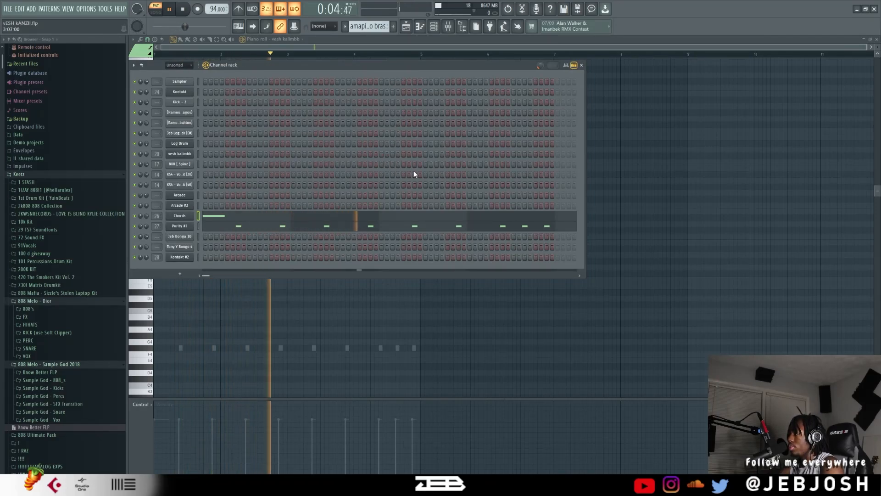
View the Purity #2 channel's notes in the piano roll while the pattern plays, and stop playback.
{"action": "left_click", "coordinate": [323, 226]}
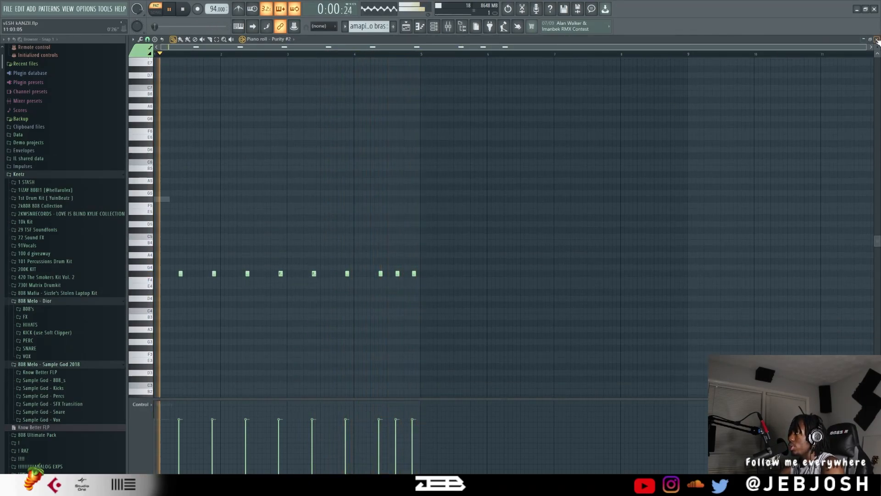
{"action": "key", "text": "Escape"}
{"action": "key", "text": "space"}
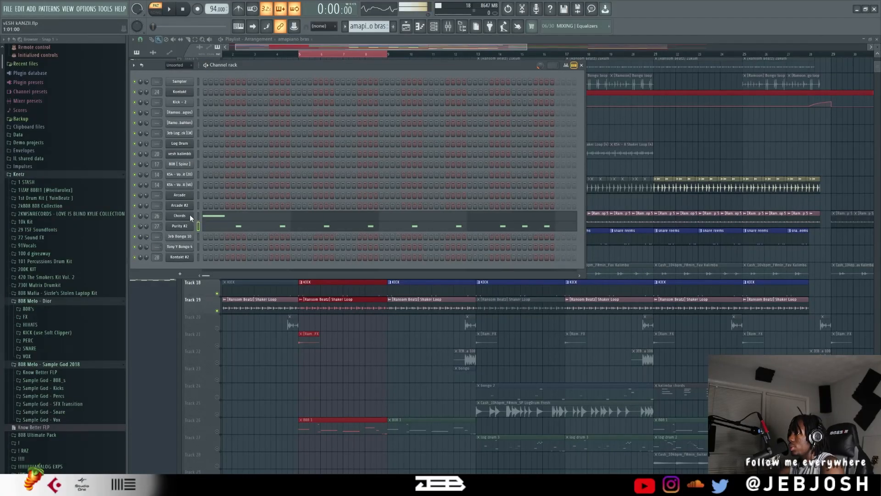
Inspect the Kickstart effect on the Purity track in the mixer and audition the amapiano bras pattern through it.
{"action": "key", "text": "F9"}
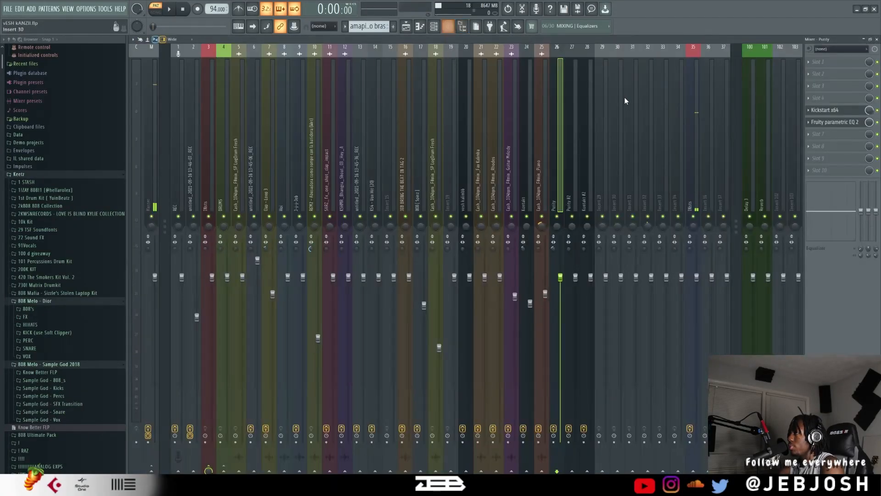
{"action": "left_click", "coordinate": [840, 111]}
{"action": "key", "text": "space"}
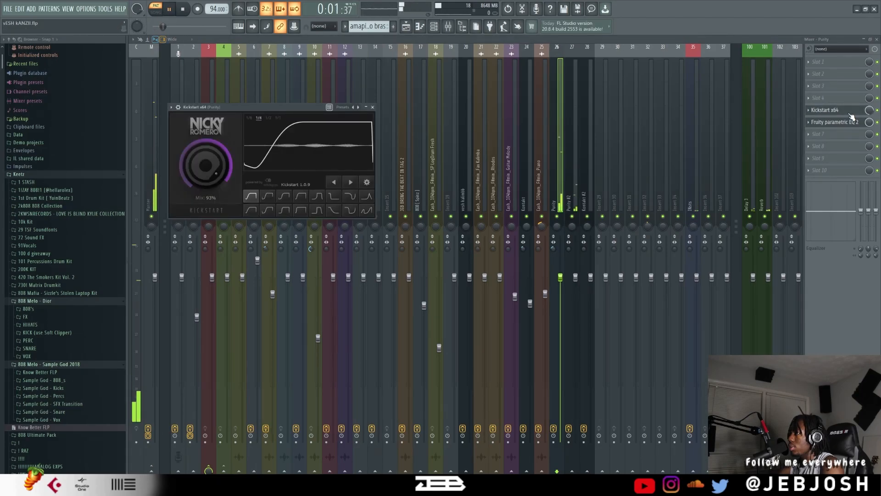
{"action": "key", "text": "space"}
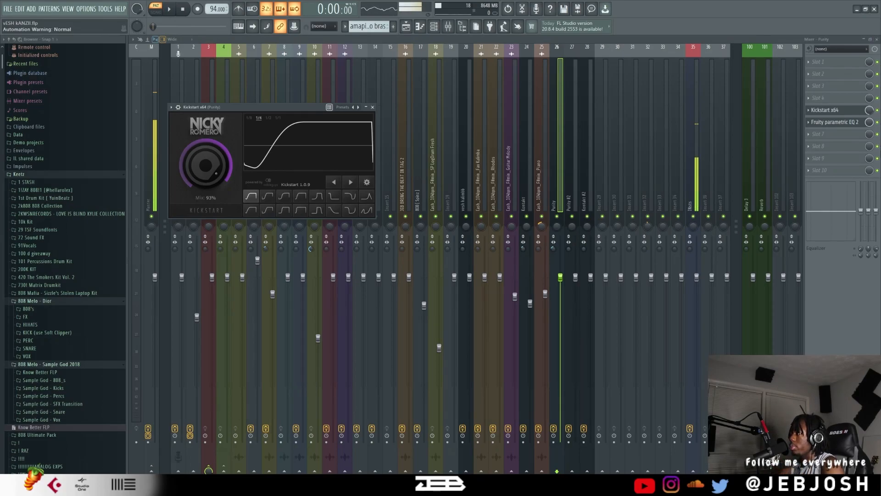
Toggle Kickstart on the Purity track, audition the pattern briefly and close the mixer.
{"action": "left_click", "coordinate": [878, 111]}
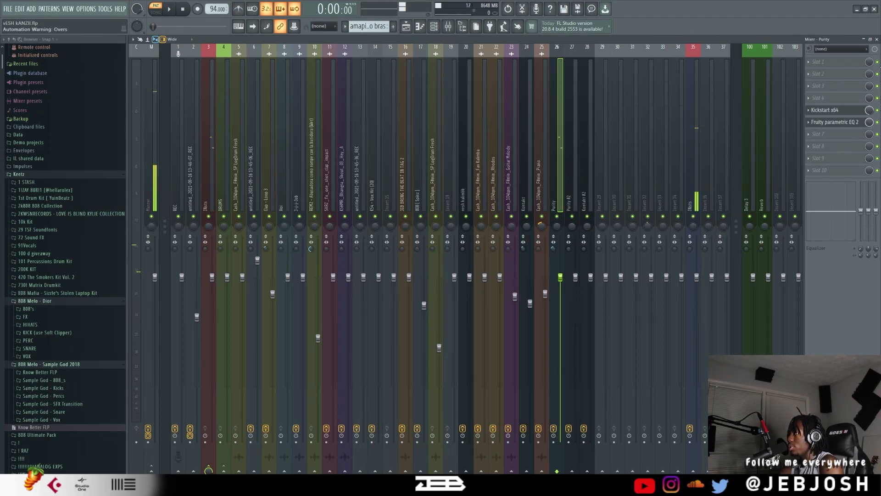
{"action": "key", "text": "space"}
{"action": "key", "text": "space"}
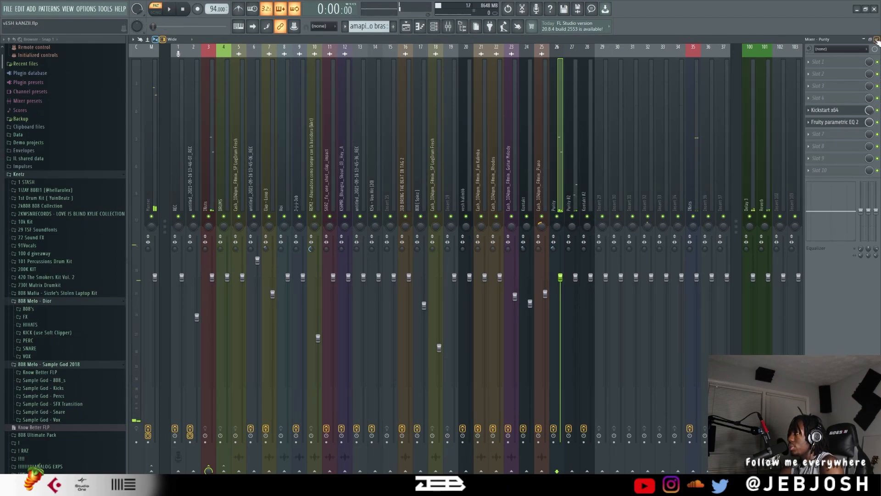
{"action": "left_click", "coordinate": [877, 39]}
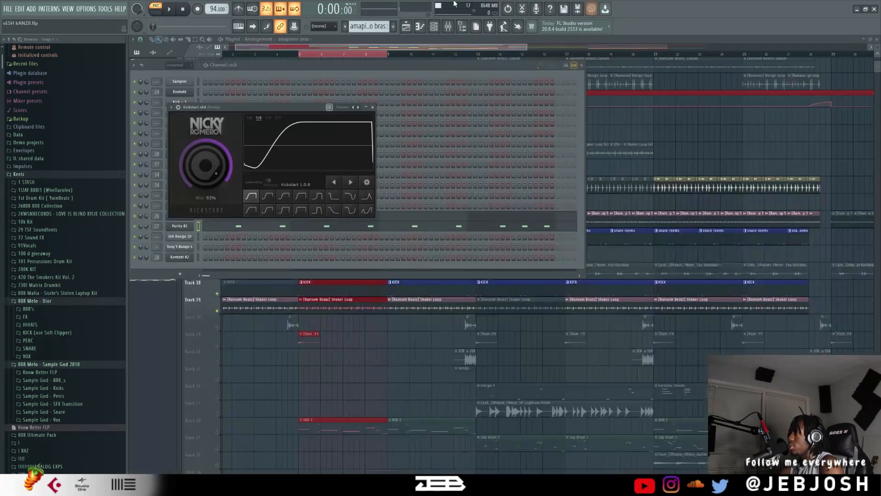
Switch to the guitar solo pattern, inspect the Kontakt channel's instrument and audition the pattern.
{"action": "left_click", "coordinate": [400, 67]}
{"action": "scroll", "coordinate": [371, 28], "scroll_direction": "up", "scroll_amount": 1}
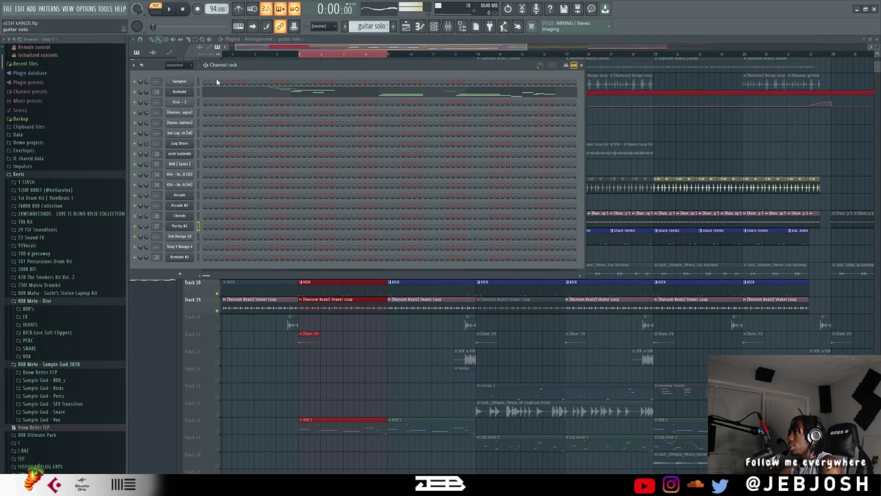
{"action": "left_click", "coordinate": [187, 92]}
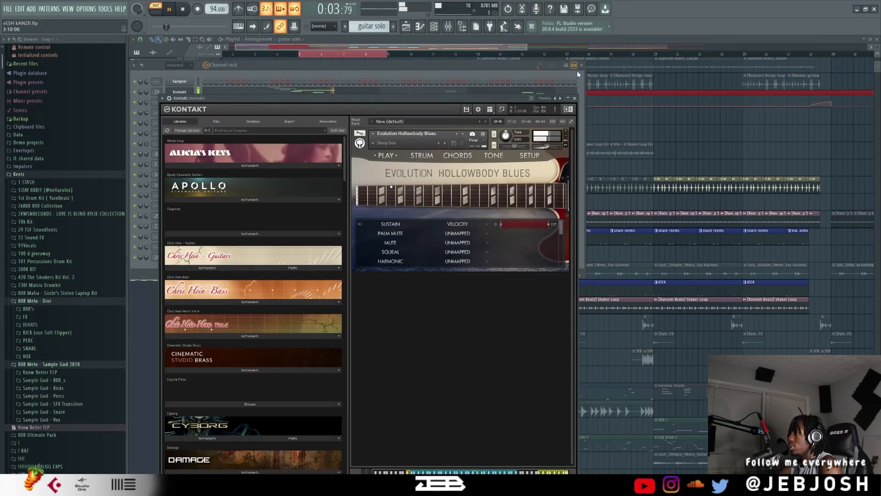
{"action": "left_click", "coordinate": [575, 98]}
{"action": "left_click", "coordinate": [457, 95]}
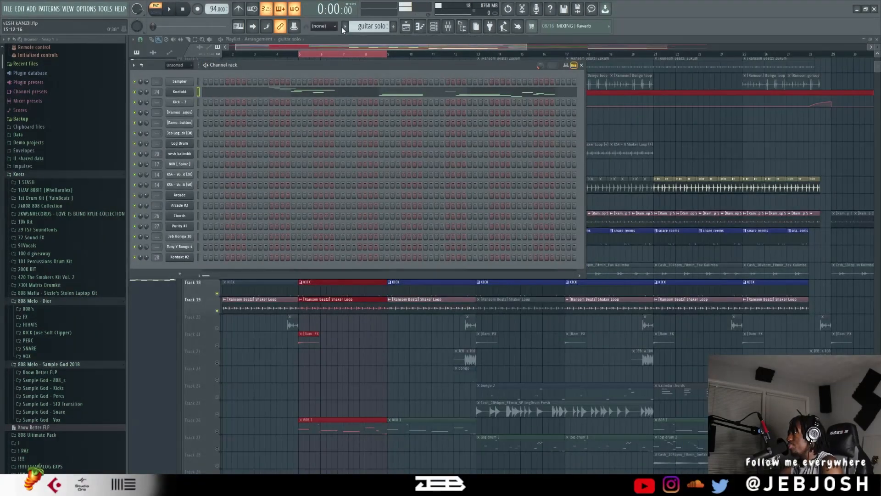
Switch to the guitar solo 2 pattern and audition it.
{"action": "scroll", "coordinate": [361, 23], "scroll_direction": "down", "scroll_amount": 1}
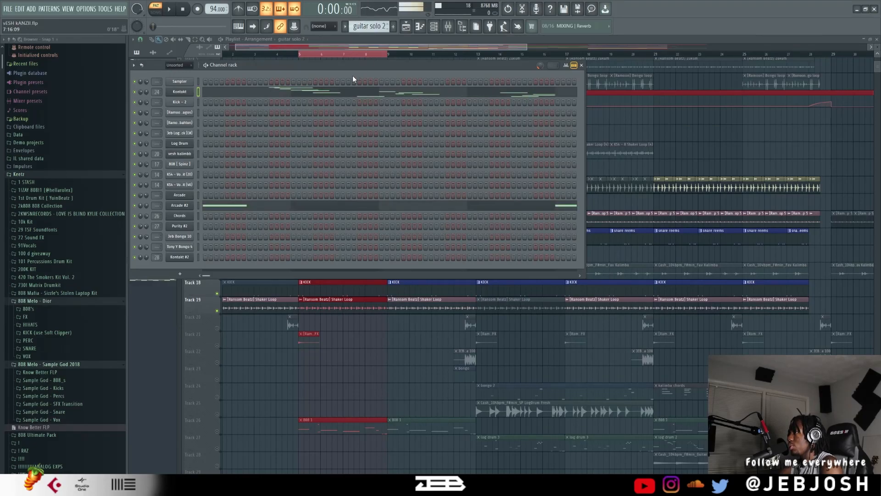
{"action": "key", "text": "space"}
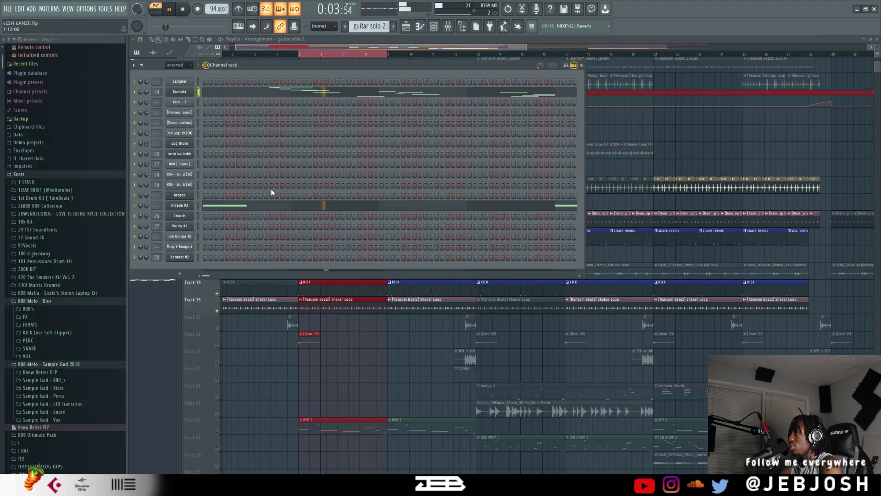
{"action": "key", "text": "space"}
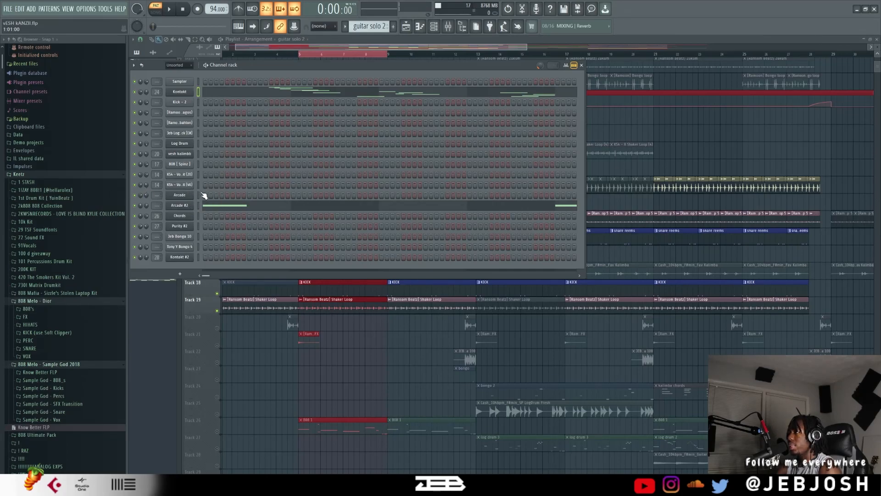
Inspect the Arcade #2 channel's preset, play guitar solo 2 and bring the channel rack back to the front.
{"action": "left_click", "coordinate": [181, 205]}
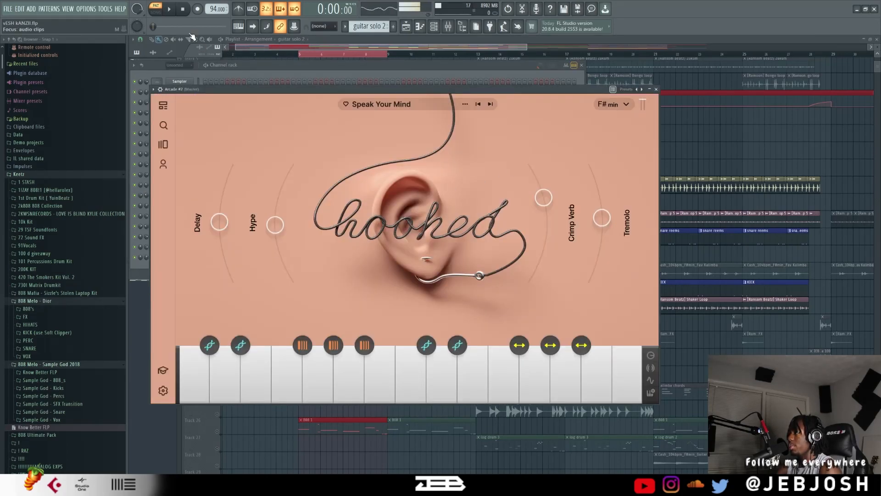
{"action": "left_click", "coordinate": [169, 10]}
{"action": "left_click", "coordinate": [279, 72]}
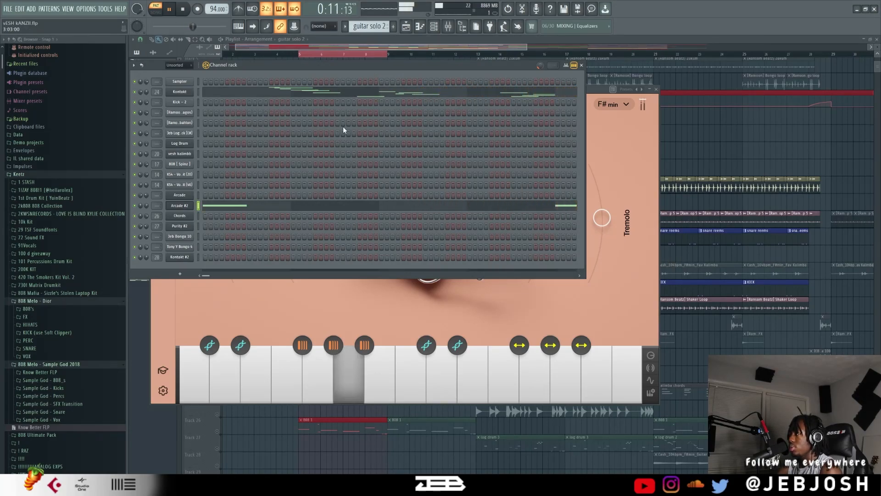
Examine the Kontakt and Arcade #2 notes of guitar solo 2 in the piano roll and replay the pattern.
{"action": "left_click", "coordinate": [369, 95]}
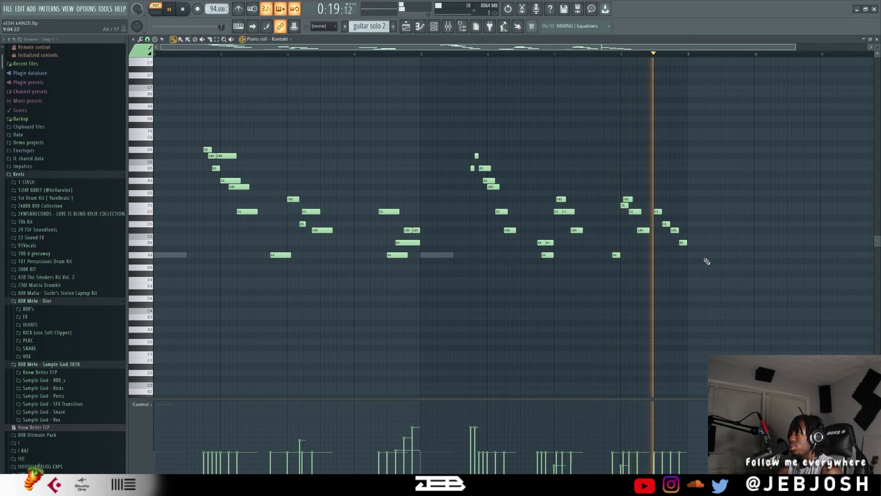
{"action": "key", "text": "space"}
{"action": "scroll", "coordinate": [284, 40], "scroll_direction": "up", "scroll_amount": 1}
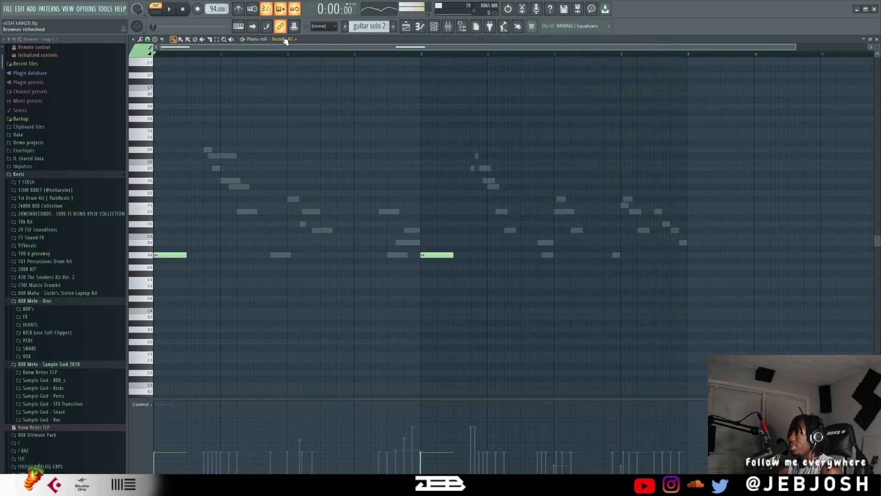
{"action": "right_click", "coordinate": [232, 159]}
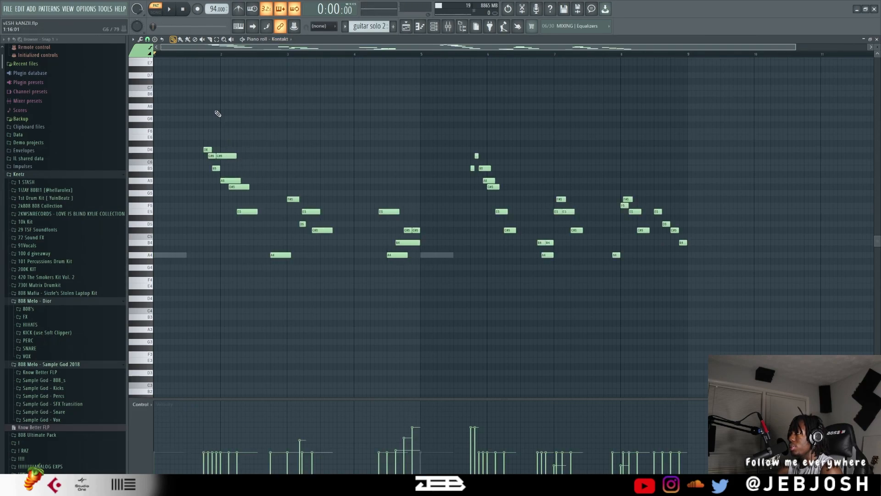
{"action": "key", "text": "space"}
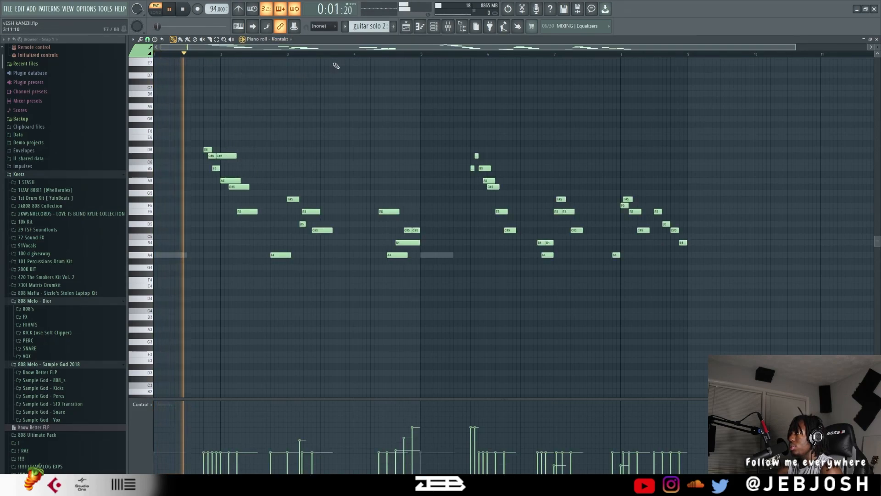
Switch back to the guitar solo pattern and play it while viewing its Kontakt notes in the piano roll.
{"action": "left_click", "coordinate": [346, 26]}
{"action": "left_click", "coordinate": [348, 26]}
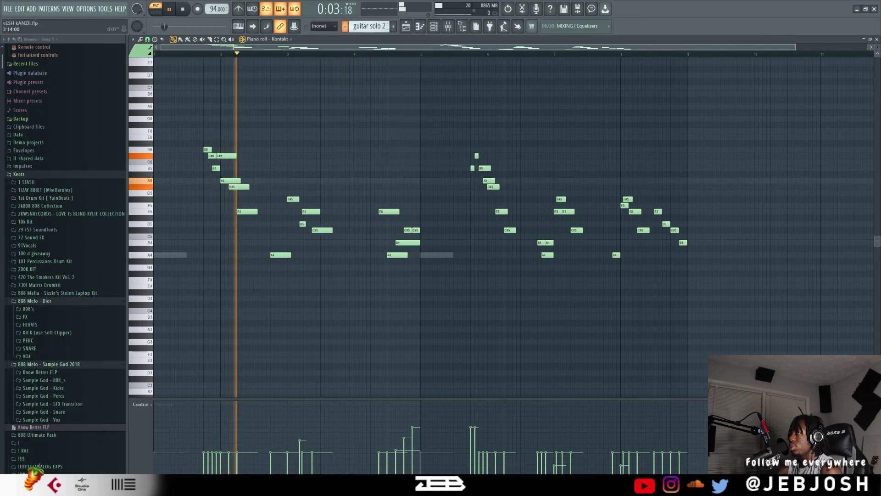
{"action": "key", "text": "space"}
{"action": "scroll", "coordinate": [364, 27], "scroll_direction": "up", "scroll_amount": 1}
{"action": "key", "text": "space"}
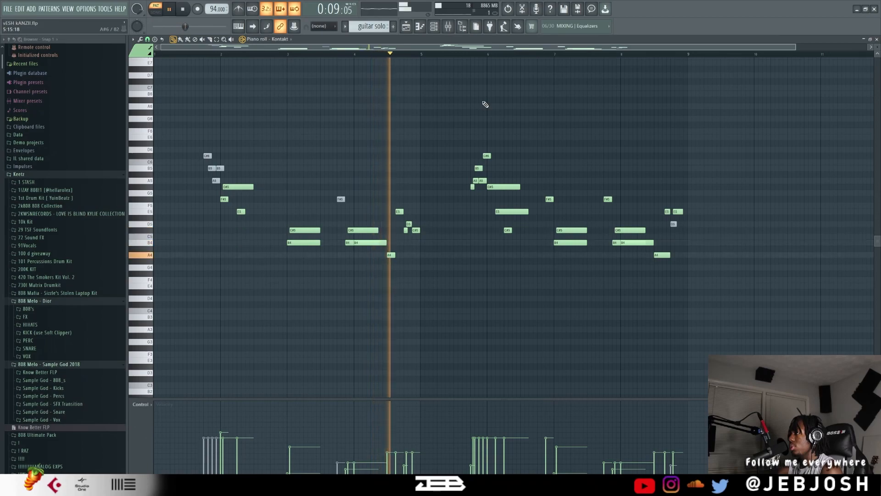
{"action": "key", "text": "space"}
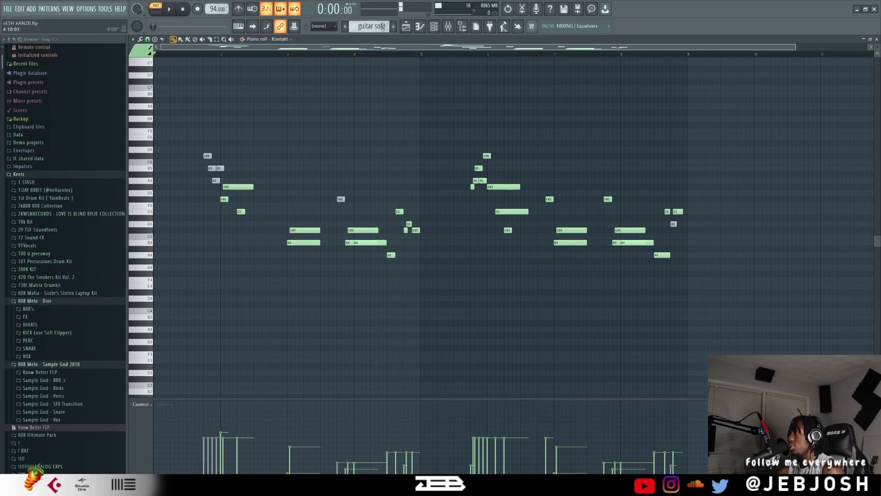
Return to the channel rack, switch to the amapiano tremolo pattern, check the Chords channel's Purity preset and play the pattern.
{"action": "scroll", "coordinate": [373, 26], "scroll_direction": "down", "scroll_amount": 1}
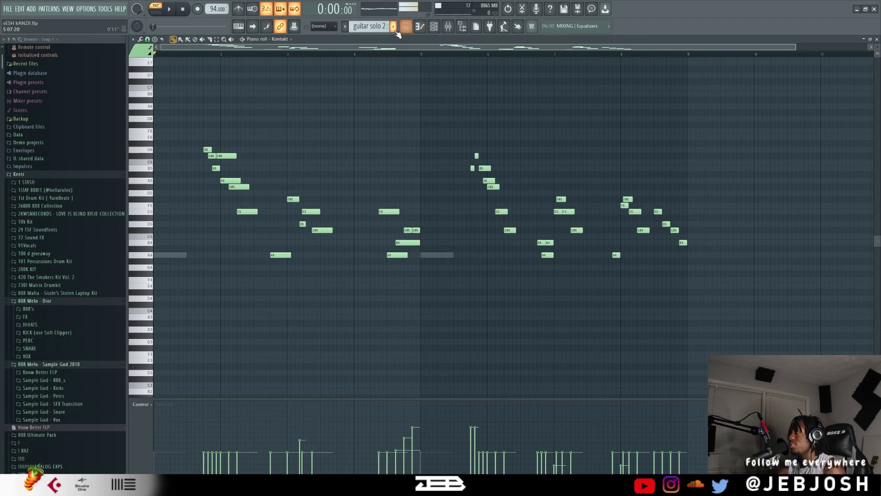
{"action": "left_click", "coordinate": [877, 40]}
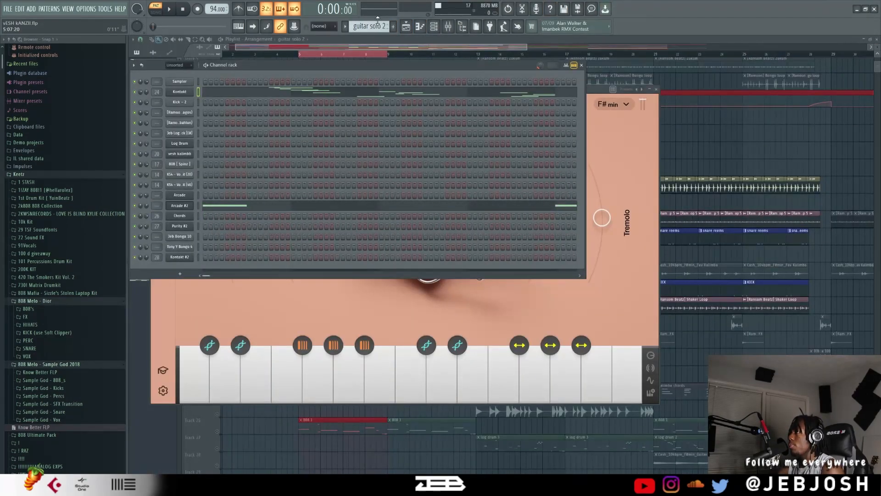
{"action": "scroll", "coordinate": [373, 23], "scroll_direction": "down", "scroll_amount": 1}
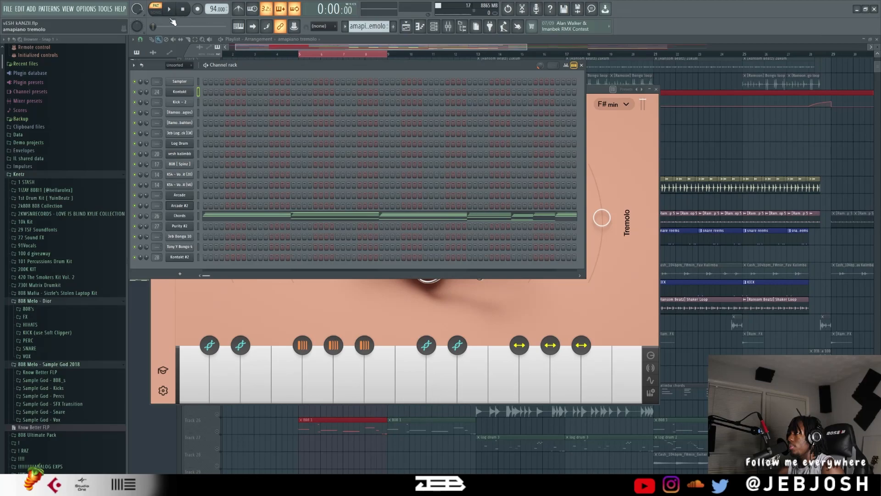
{"action": "left_click", "coordinate": [187, 216]}
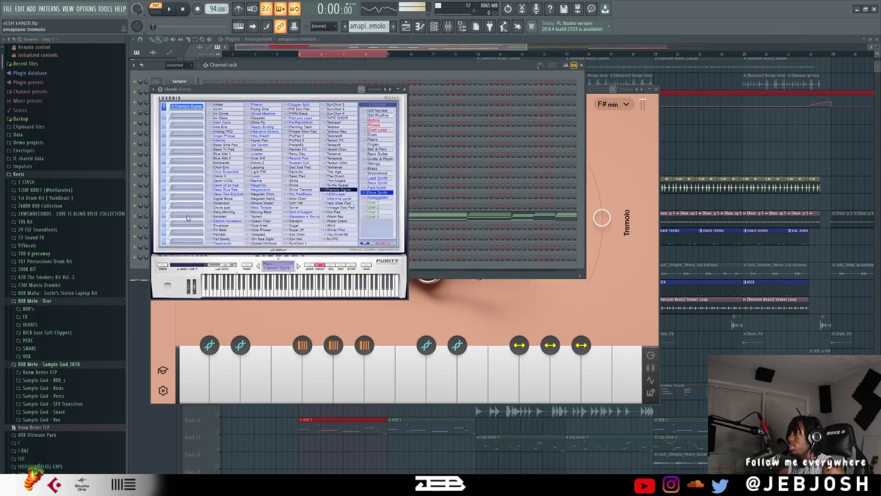
{"action": "left_click", "coordinate": [404, 89]}
{"action": "left_click", "coordinate": [170, 10]}
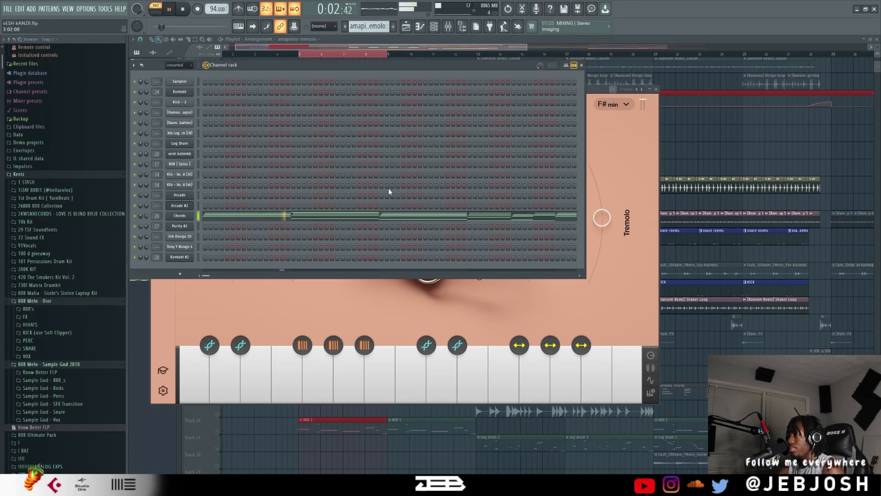
Examine the Chords notes of amapiano tremolo in the piano roll during playback, and return to the channel rack.
{"action": "left_click", "coordinate": [372, 215]}
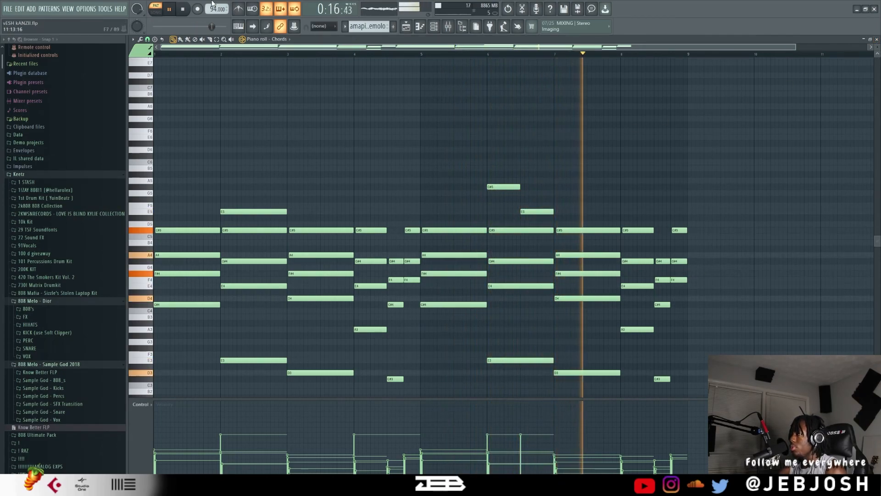
{"action": "key", "text": "space"}
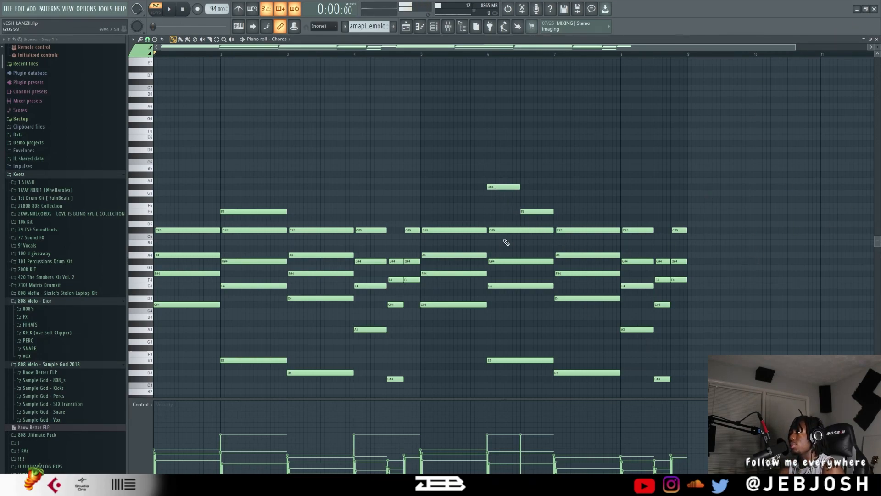
{"action": "left_click", "coordinate": [878, 40]}
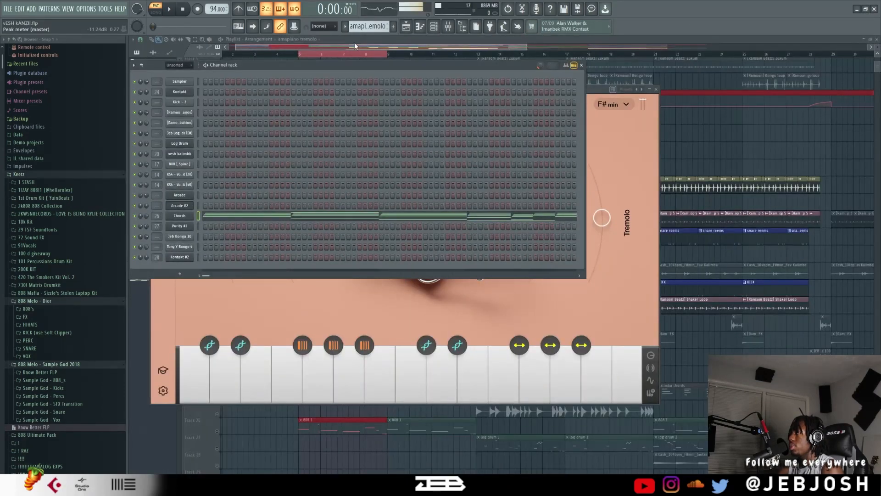
Switch to the kalimba chords pattern and inspect the instrument loaded in the Kontakt #2 channel.
{"action": "scroll", "coordinate": [367, 26], "scroll_direction": "down", "scroll_amount": 1}
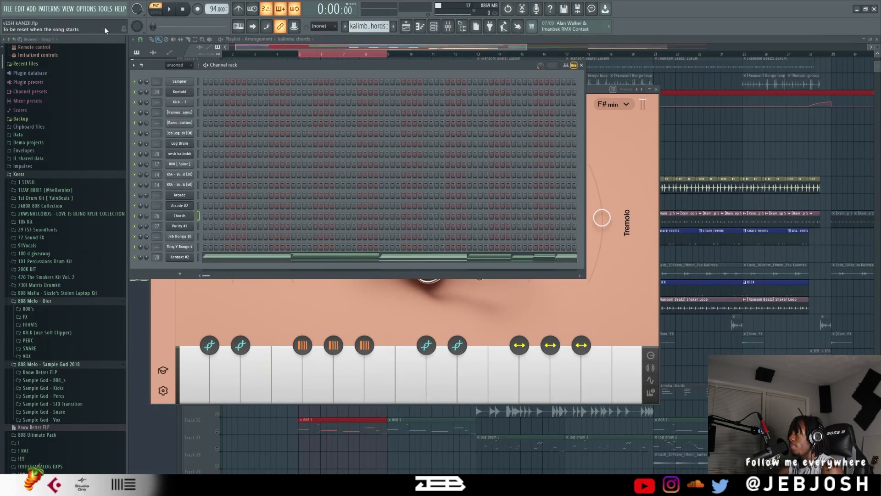
{"action": "left_click", "coordinate": [181, 257]}
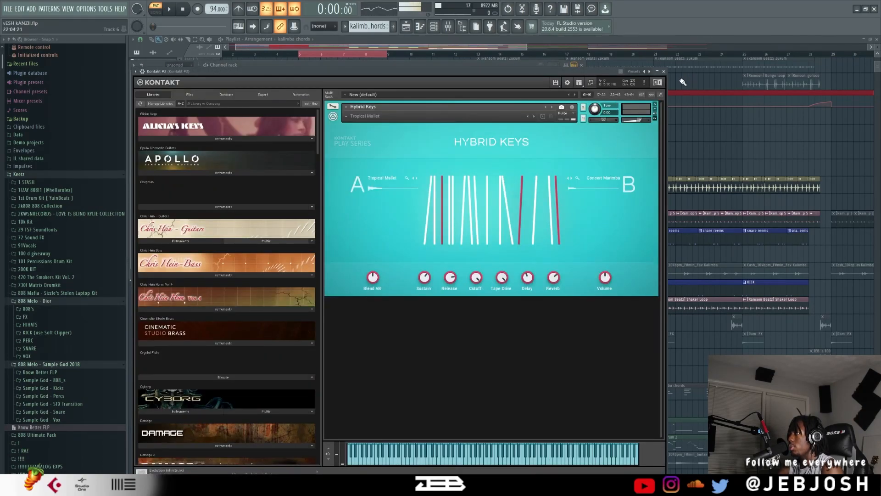
{"action": "left_click", "coordinate": [665, 72]}
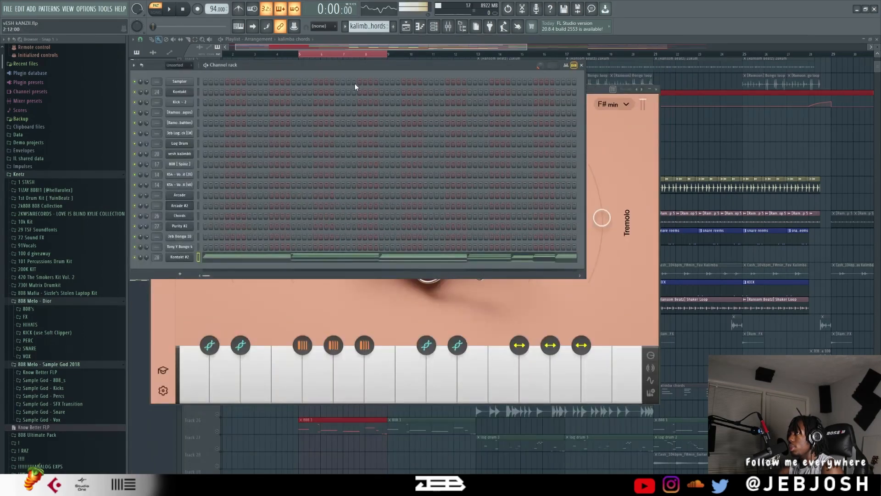
Compare with the amapiano tremolo pattern, return to kalimba chords and play it while viewing its Kontakt #2 notes in the piano roll.
{"action": "scroll", "coordinate": [372, 26], "scroll_direction": "down", "scroll_amount": 1}
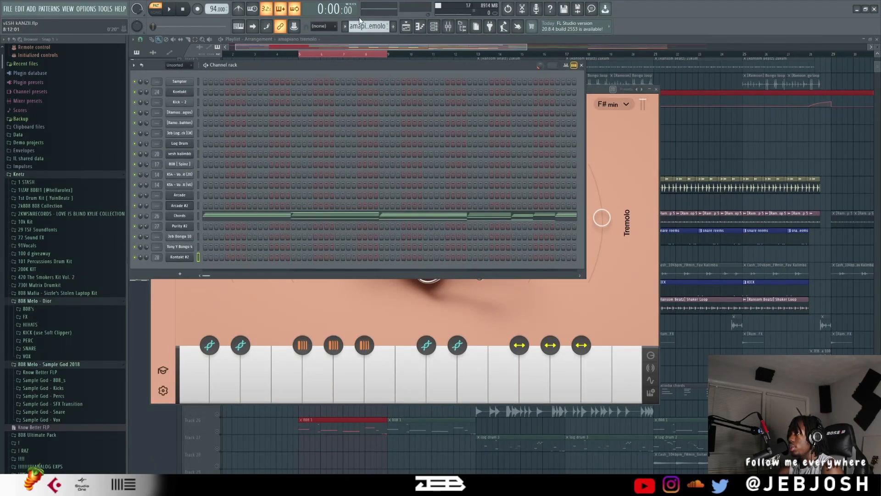
{"action": "scroll", "coordinate": [359, 22], "scroll_direction": "up", "scroll_amount": 1}
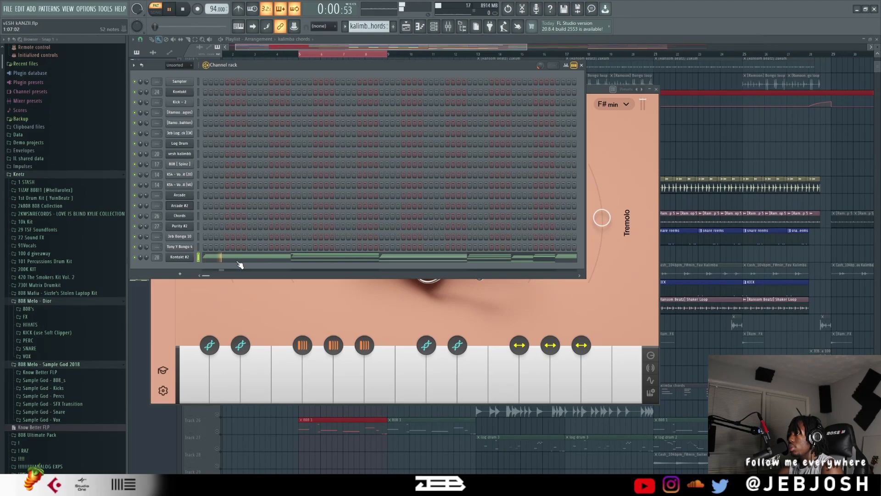
{"action": "left_click", "coordinate": [238, 264]}
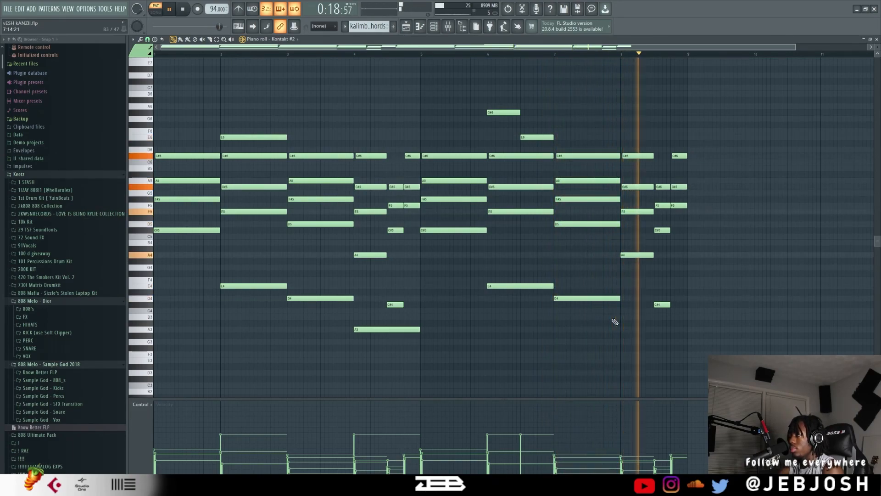
Return to the channel rack, switch to the log drum pattern and play it while viewing the Log Drum notes in the piano roll.
{"action": "key", "text": "space"}
{"action": "left_click", "coordinate": [877, 39]}
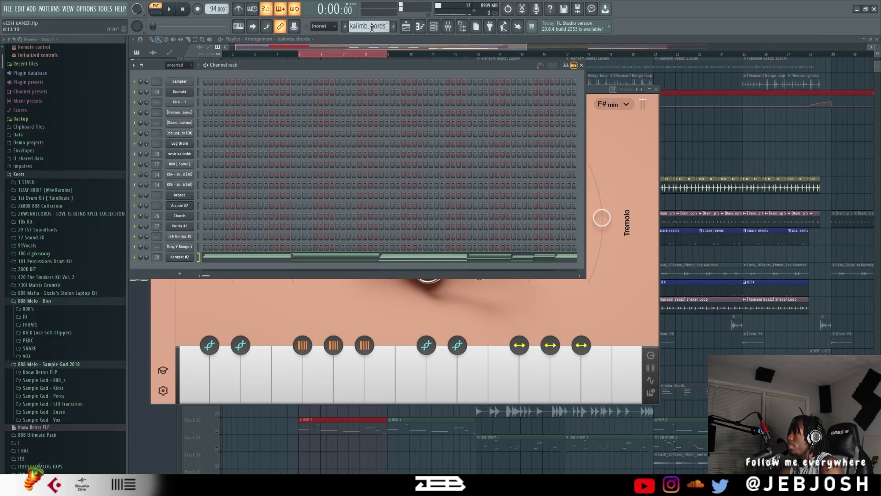
{"action": "scroll", "coordinate": [372, 29], "scroll_direction": "down", "scroll_amount": 1}
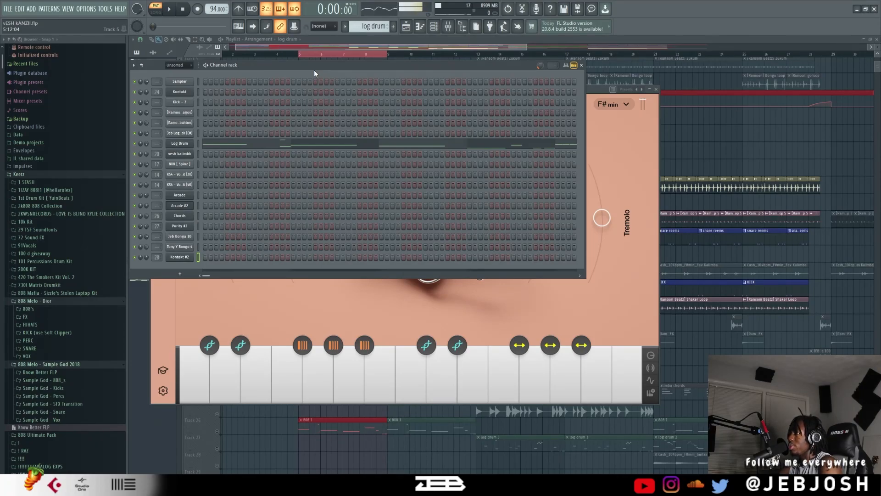
{"action": "left_click", "coordinate": [349, 145]}
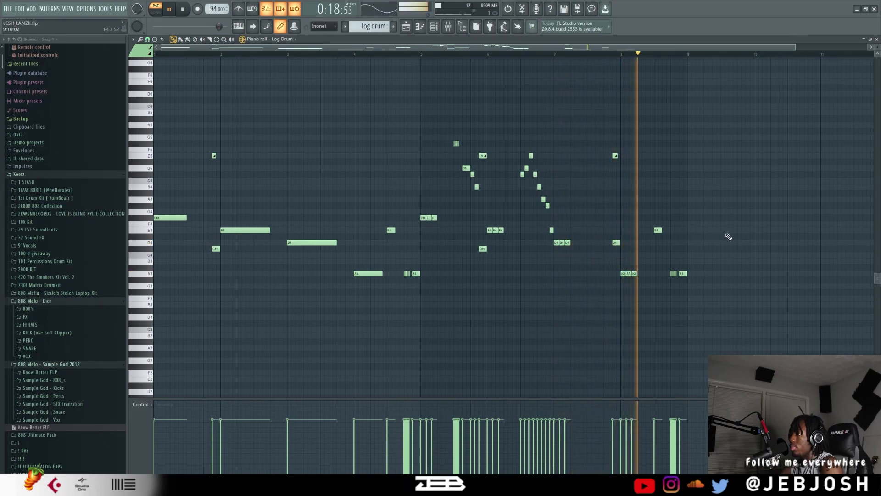
{"action": "key", "text": "space"}
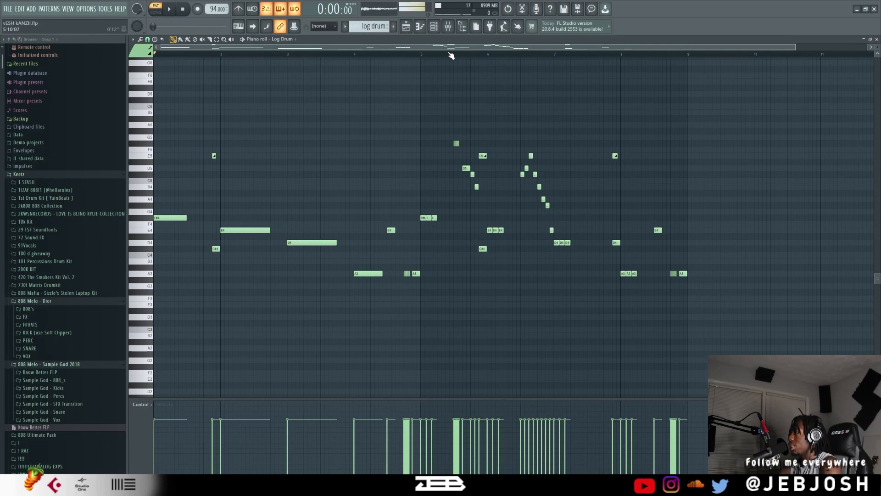
Select bars 5 and 6 of the Log Drum notes and play only that range.
{"action": "left_click_drag", "start_coordinate": [544, 59], "coordinate": [551, 65]}
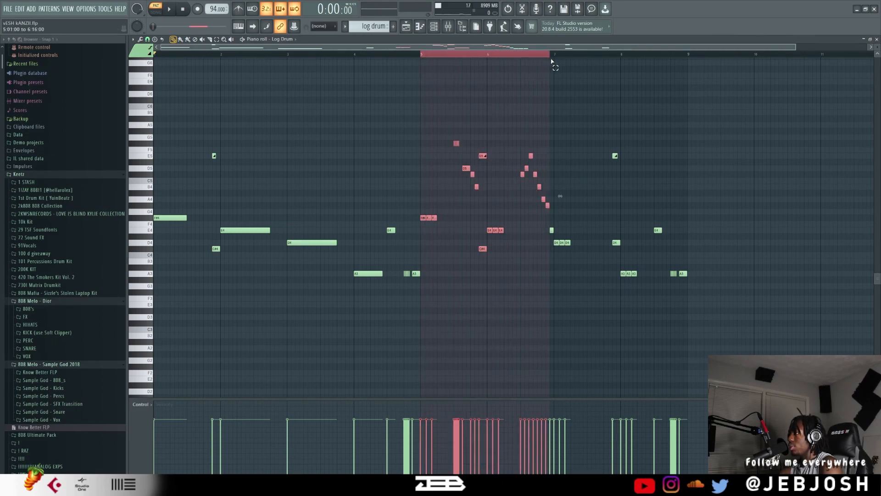
{"action": "key", "text": "space"}
{"action": "left_click", "coordinate": [169, 9]}
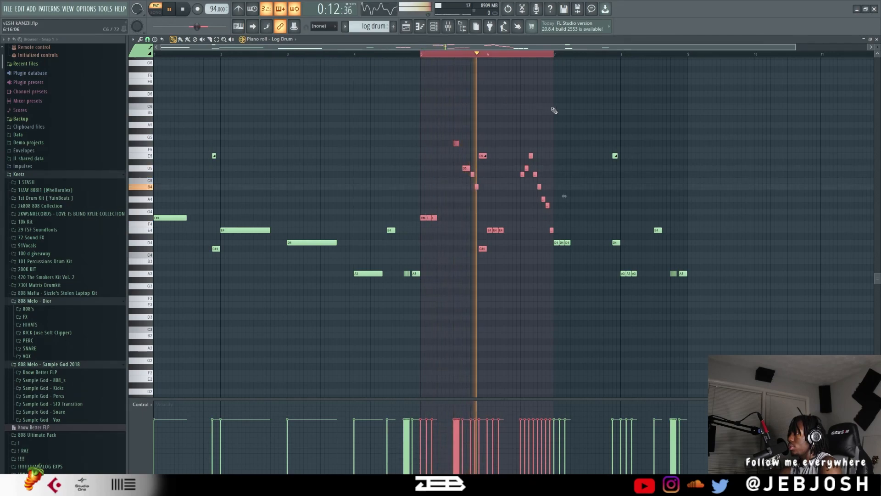
{"action": "key", "text": "space"}
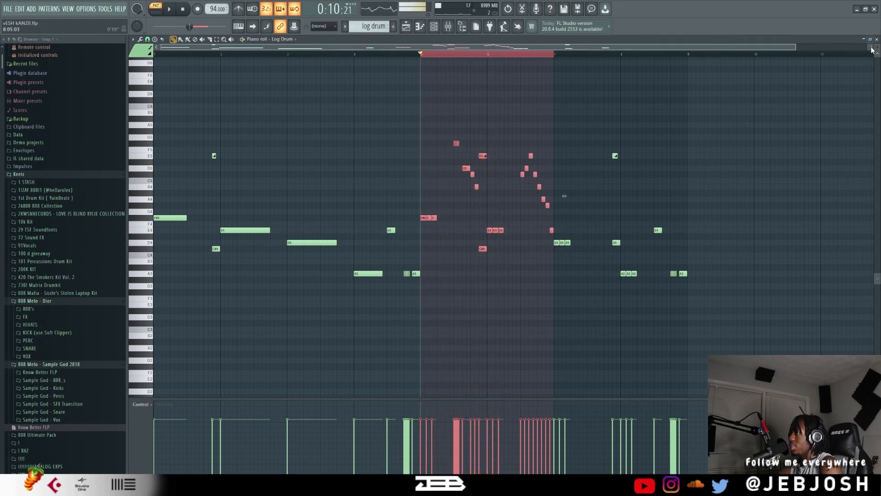
Return to the channel rack, step past log drum 2 to the 808 1 pattern and open the 808 [Spinz] channel's sampler settings.
{"action": "left_click", "coordinate": [877, 39]}
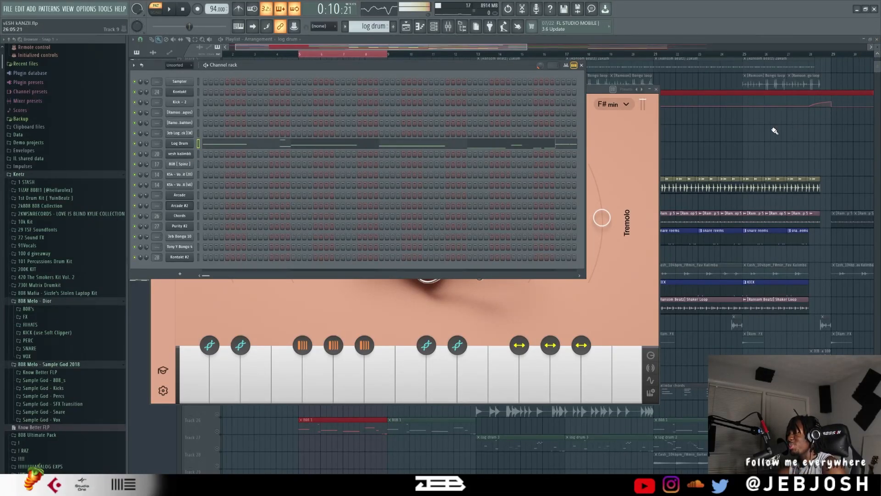
{"action": "scroll", "coordinate": [373, 26], "scroll_direction": "down", "scroll_amount": 1}
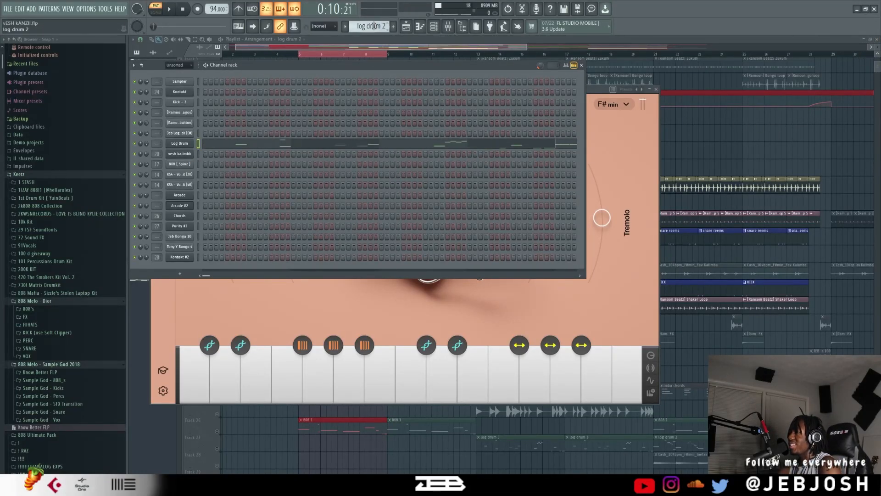
{"action": "scroll", "coordinate": [374, 26], "scroll_direction": "down", "scroll_amount": 1}
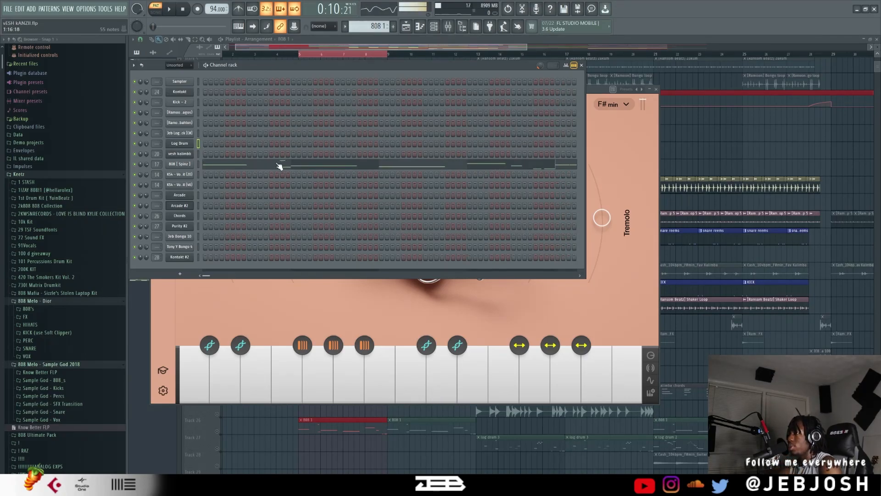
{"action": "left_click", "coordinate": [185, 165]}
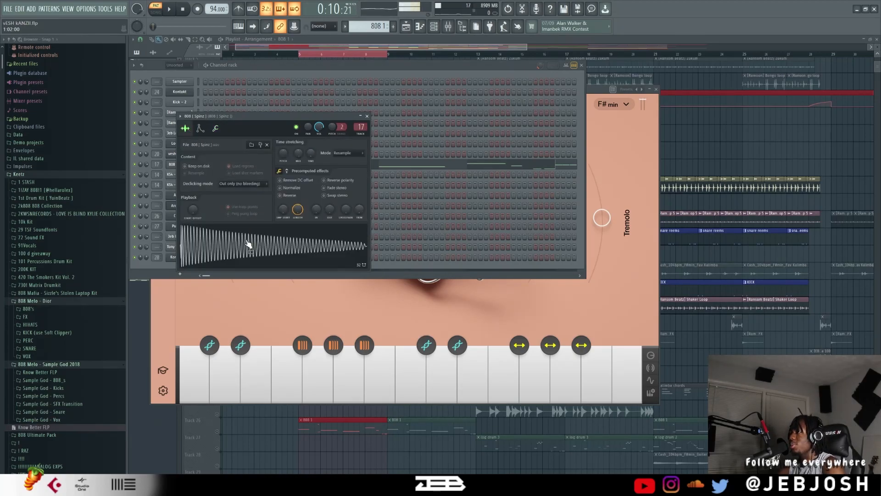
Play the 808 1 pattern with its notes shown in the piano roll, and inspect the fast repeated notes around bar 5 closely.
{"action": "key", "text": "F7"}
{"action": "key", "text": "space"}
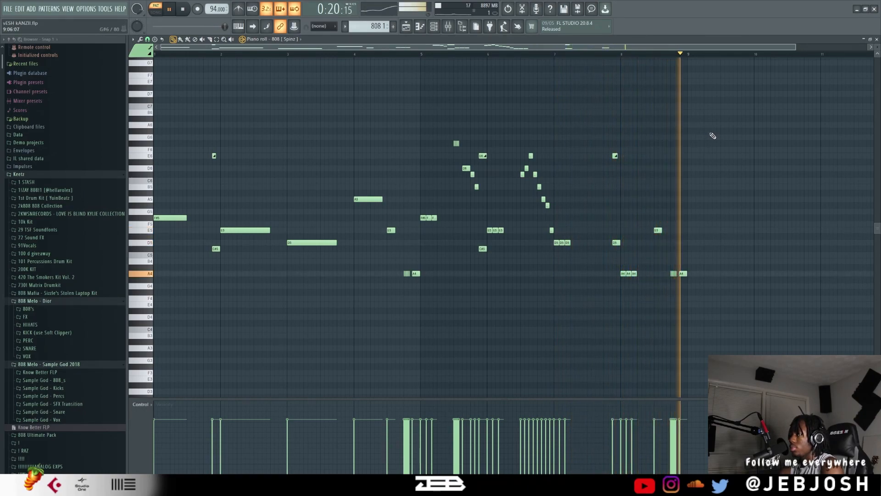
{"action": "key", "text": "space"}
{"action": "scroll", "coordinate": [413, 246], "scroll_direction": "up", "scroll_amount": 4}
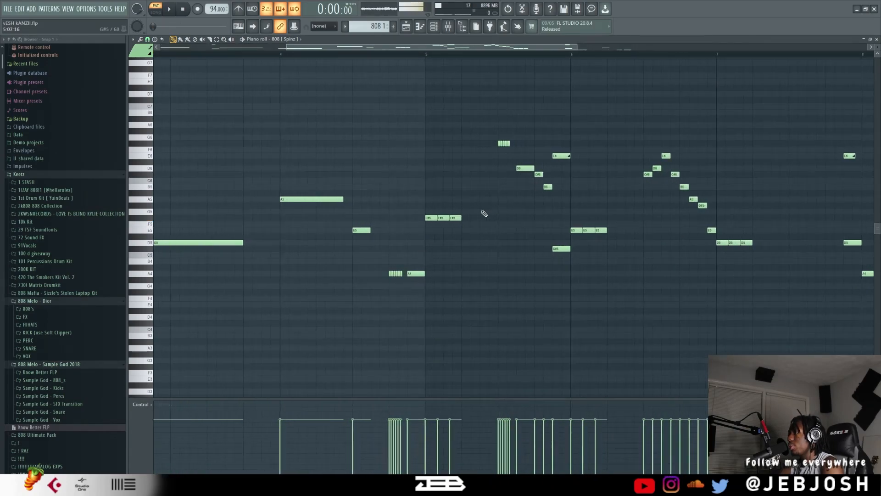
{"action": "scroll", "coordinate": [496, 168], "scroll_direction": "up", "scroll_amount": 4}
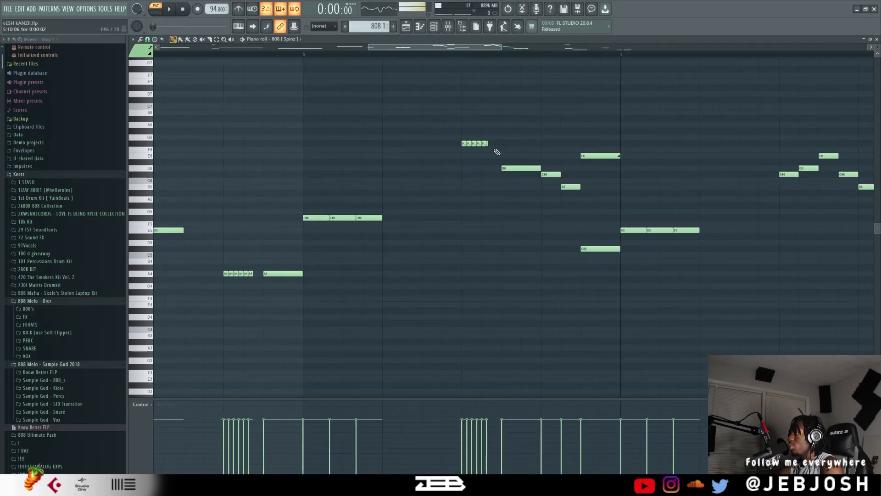
{"action": "scroll", "coordinate": [540, 198], "scroll_direction": "down", "scroll_amount": 4}
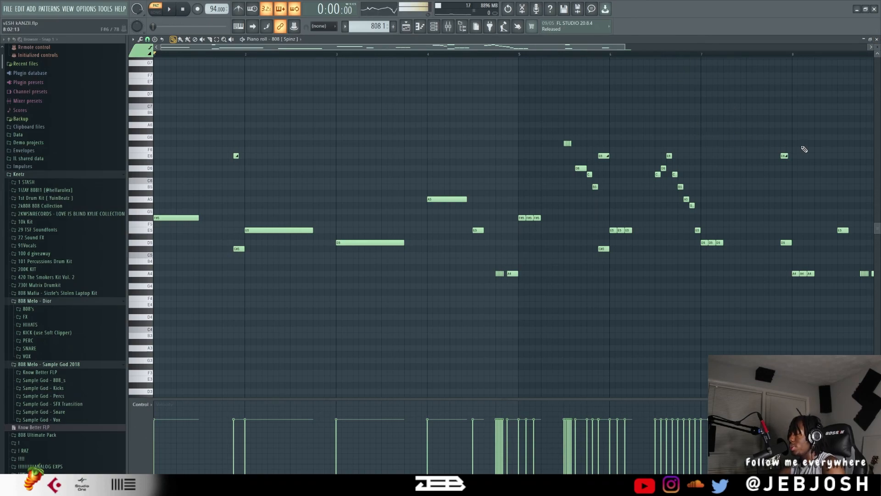
Return to the channel rack, switch to the 808 2 pattern and play it while viewing its 808 [Spinz] notes in the piano roll.
{"action": "left_click", "coordinate": [877, 39]}
{"action": "scroll", "coordinate": [367, 26], "scroll_direction": "up", "scroll_amount": 1}
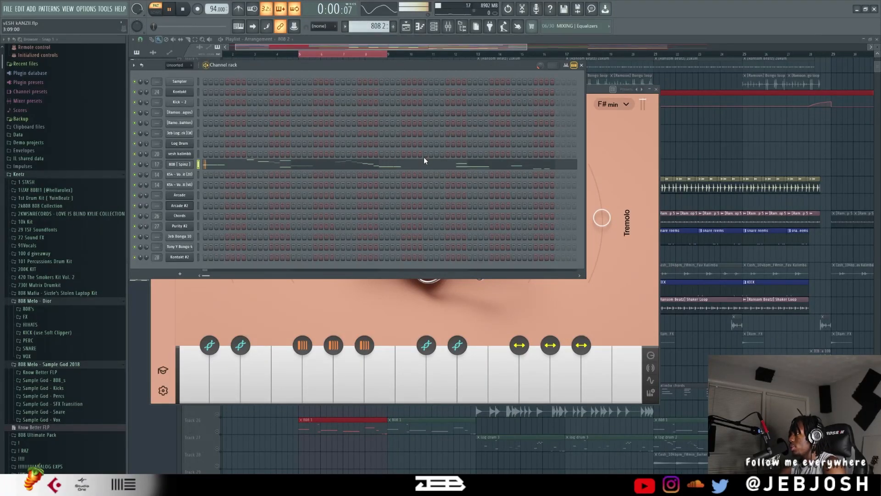
{"action": "left_click", "coordinate": [399, 163]}
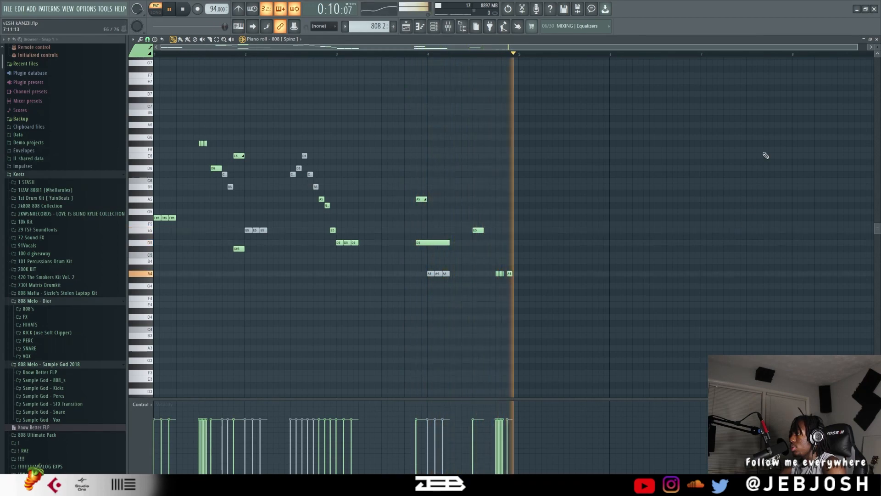
{"action": "key", "text": "space"}
Return to the channel rack and audition the 808 [Spinz] sample in its channel settings, closing the window when done.
{"action": "left_click", "coordinate": [876, 39]}
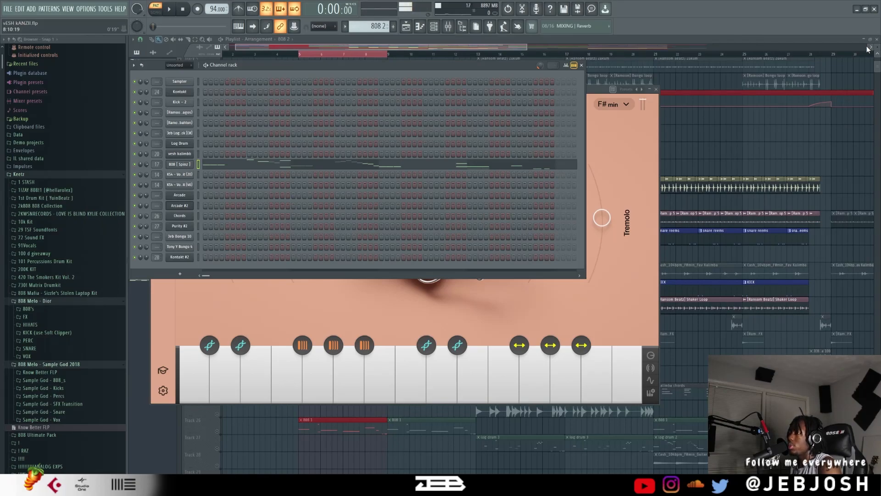
{"action": "left_click", "coordinate": [184, 164]}
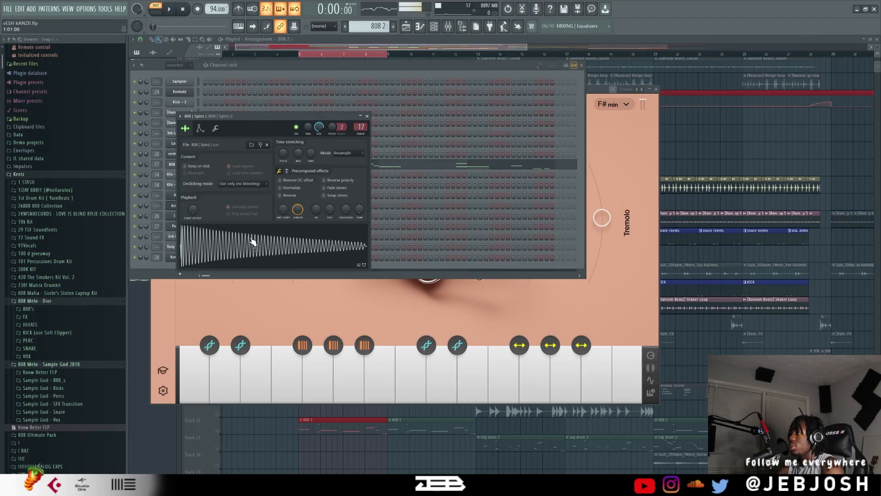
{"action": "left_click", "coordinate": [318, 246]}
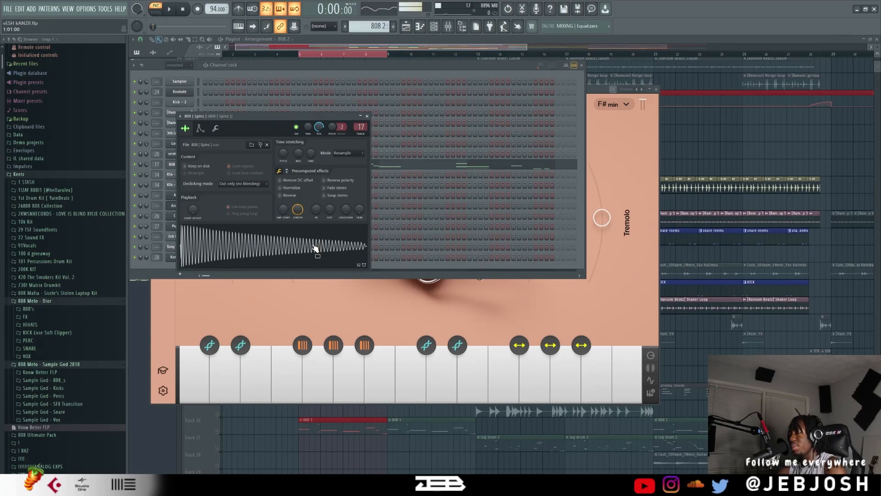
{"action": "left_click", "coordinate": [316, 247]}
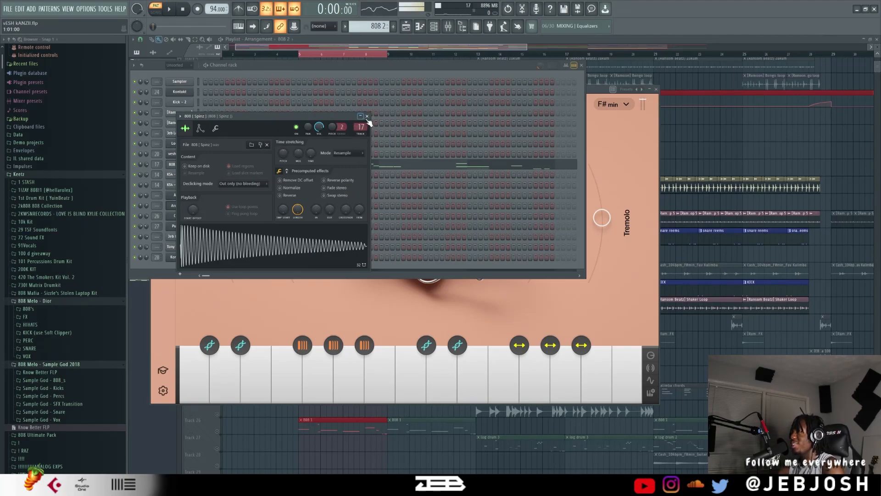
{"action": "left_click", "coordinate": [367, 117]}
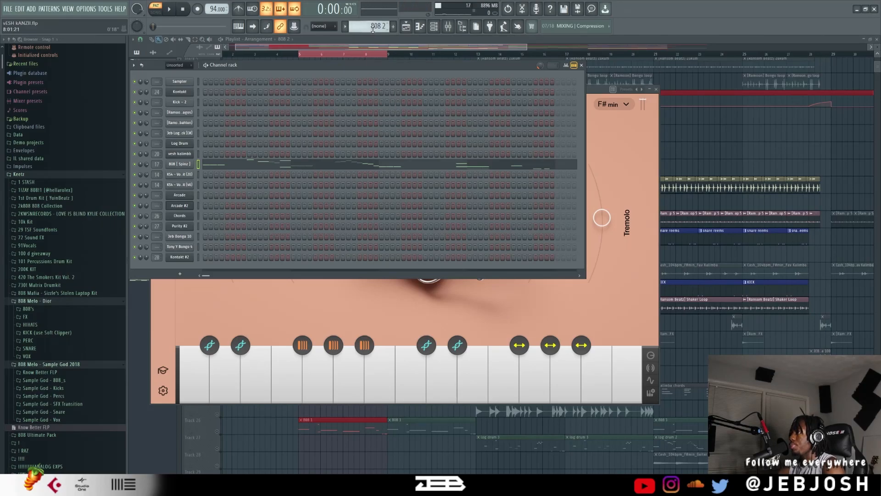
Switch to the vox uhey pattern, inspect the samples of both KS4 Vox Hit channels and play the pattern.
{"action": "scroll", "coordinate": [372, 28], "scroll_direction": "down", "scroll_amount": 1}
{"action": "left_click", "coordinate": [186, 177]}
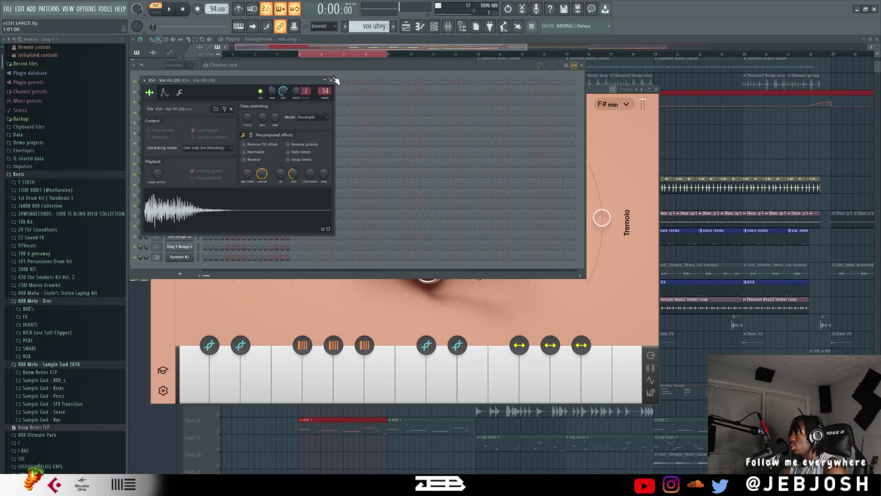
{"action": "left_click", "coordinate": [333, 80]}
{"action": "left_click", "coordinate": [186, 185]}
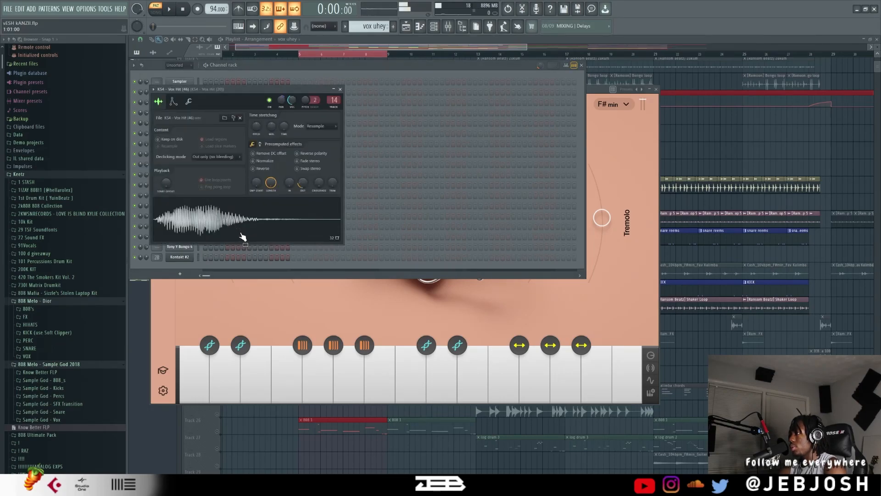
{"action": "left_click", "coordinate": [354, 64]}
{"action": "key", "text": "space"}
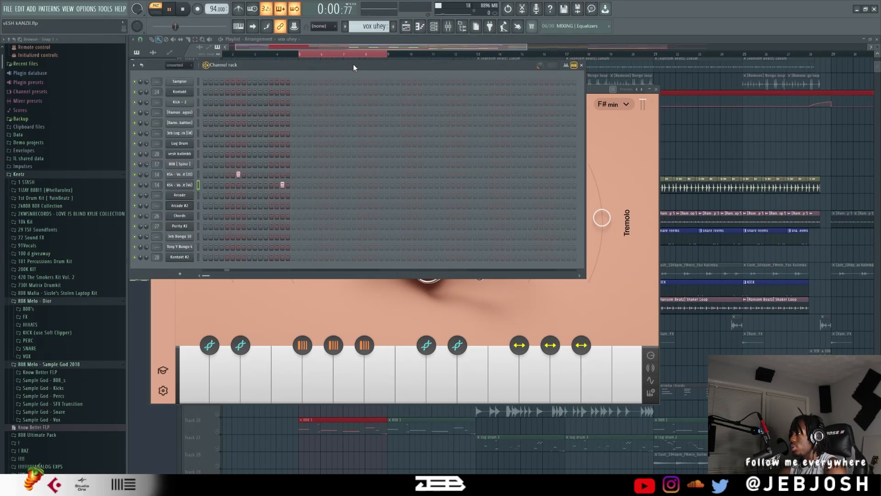
{"action": "key", "text": "space"}
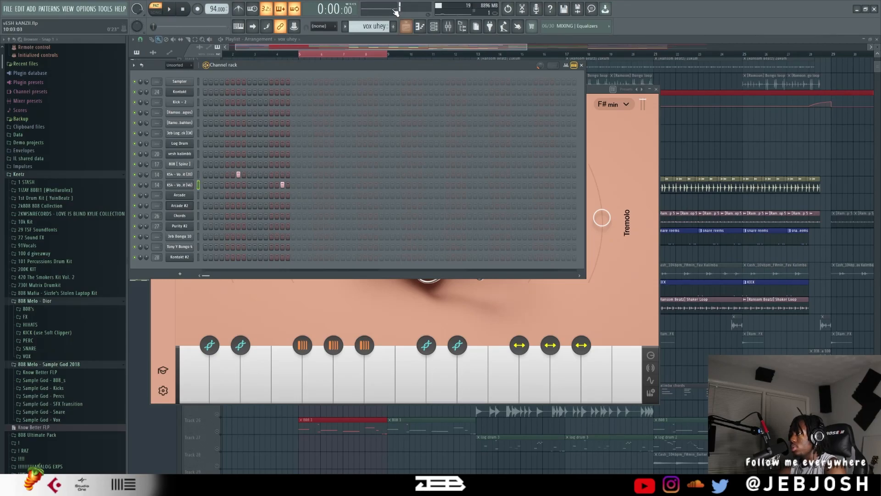
Switch to the vox melody pattern, play it, and view the Arcade channel's instrument and its piano roll notes.
{"action": "scroll", "coordinate": [368, 23], "scroll_direction": "down", "scroll_amount": 1}
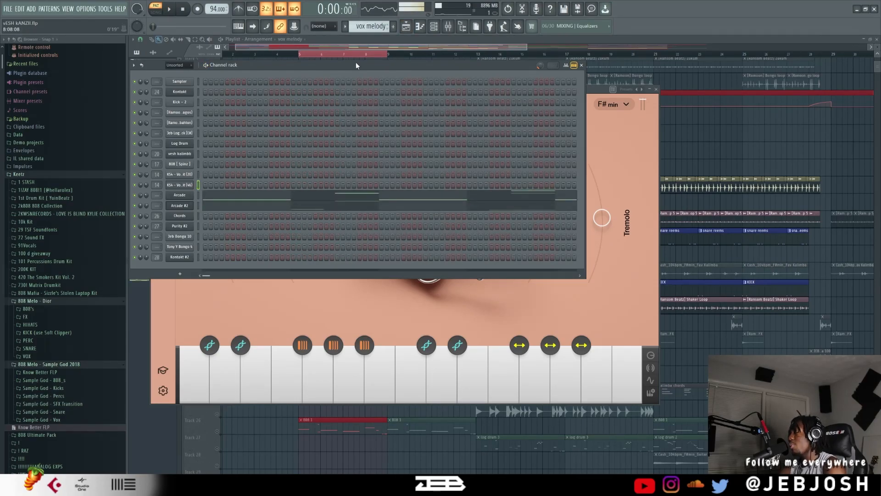
{"action": "key", "text": "space"}
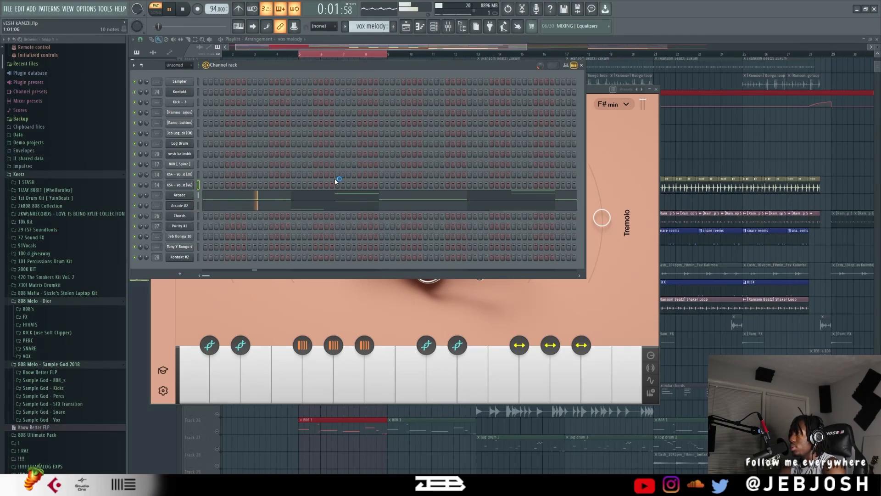
{"action": "left_click", "coordinate": [328, 65]}
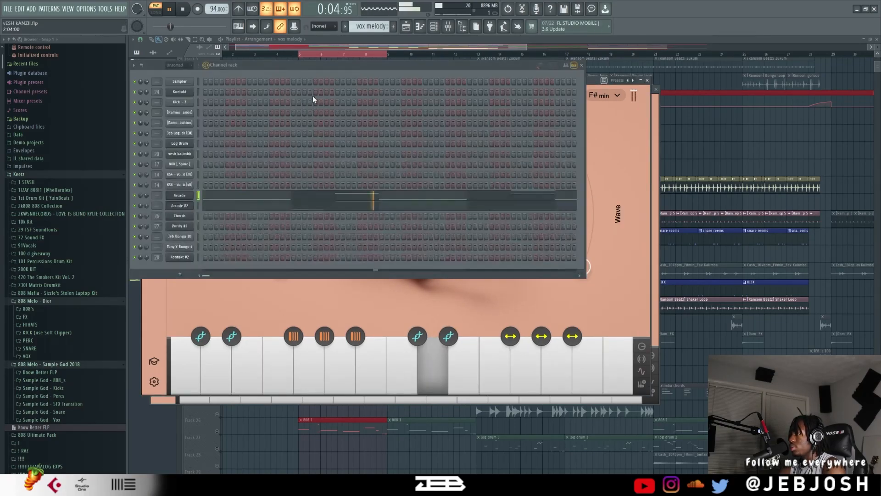
{"action": "left_click", "coordinate": [321, 199]}
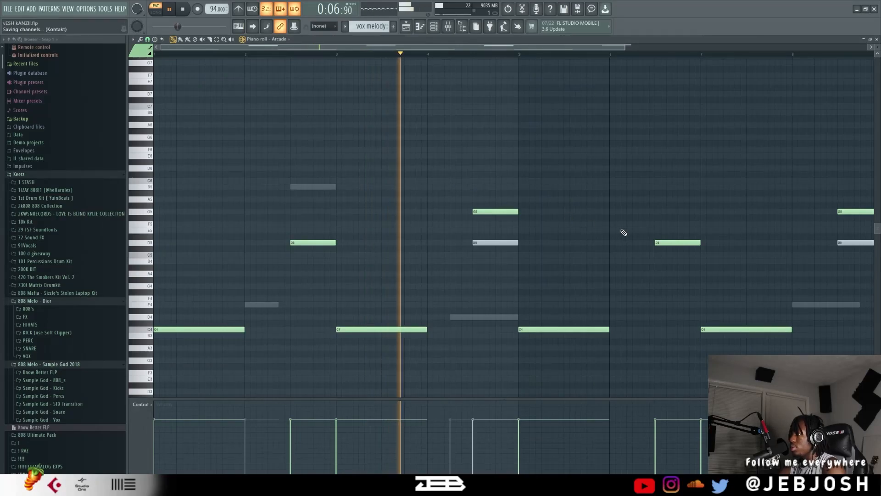
{"action": "scroll", "coordinate": [621, 221], "scroll_direction": "down", "scroll_amount": 3}
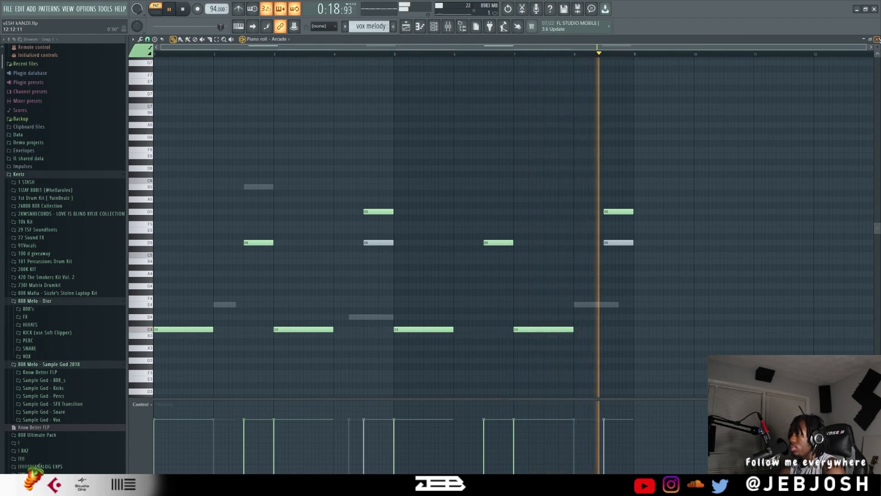
{"action": "key", "text": "space"}
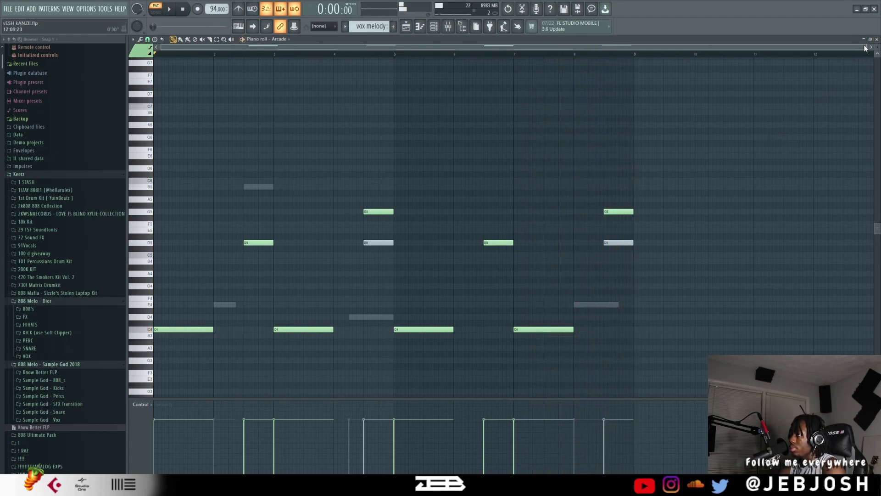
Return to the channel rack, check Pattern 19 and go back to the kalimba chords pattern.
{"action": "left_click", "coordinate": [876, 39]}
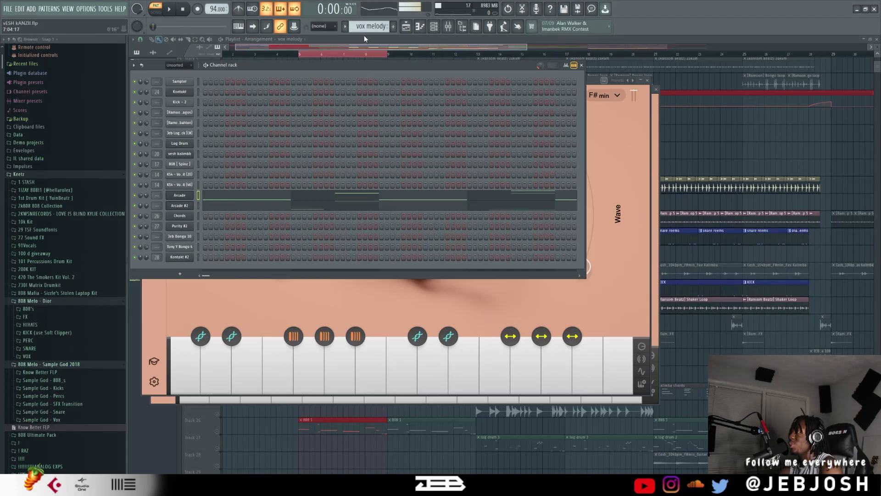
{"action": "scroll", "coordinate": [368, 27], "scroll_direction": "down", "scroll_amount": 1}
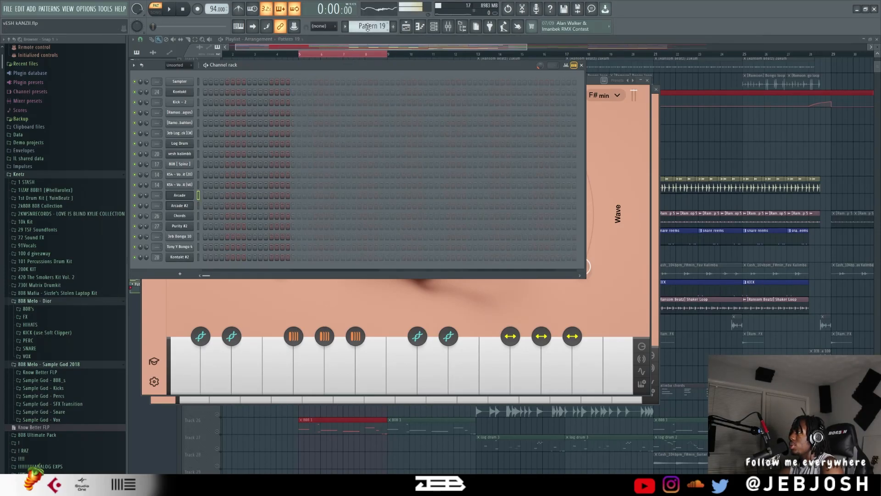
{"action": "scroll", "coordinate": [368, 27], "scroll_direction": "up", "scroll_amount": 10}
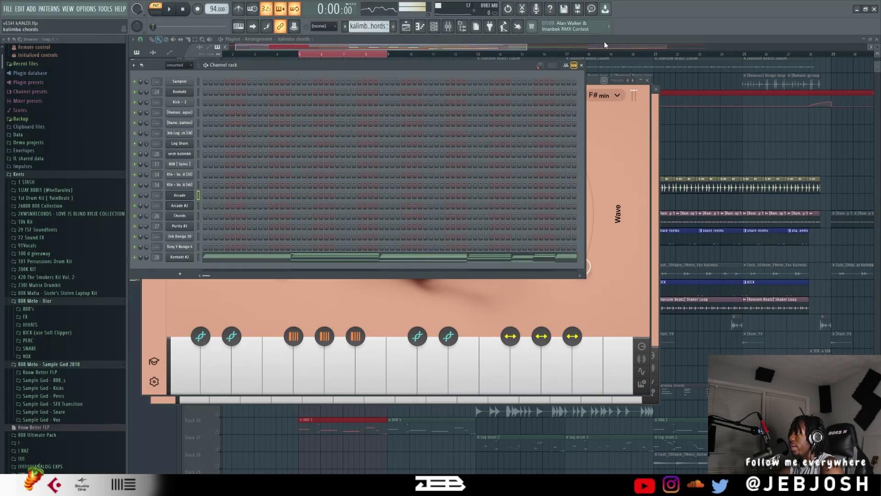
Return to the playlist, re-enable the silenced tracks and look over the whole arrangement.
{"action": "left_click", "coordinate": [610, 42]}
{"action": "scroll", "coordinate": [338, 311], "scroll_direction": "down", "scroll_amount": 5}
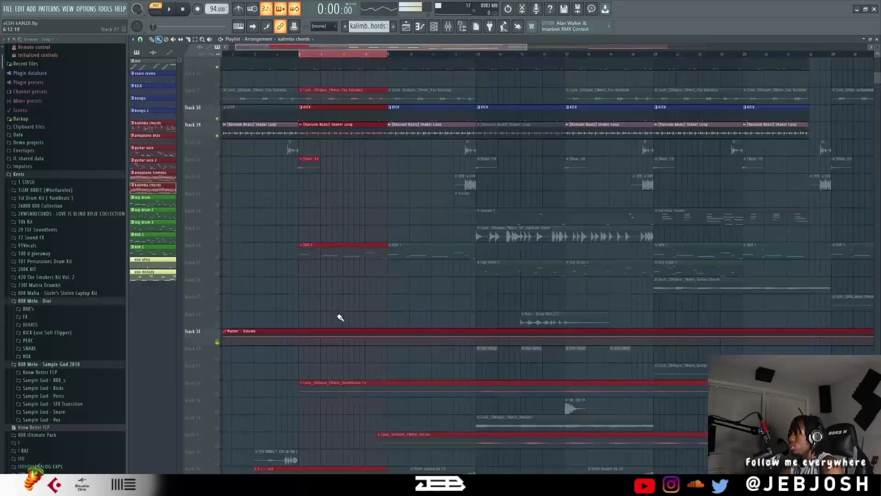
{"action": "scroll", "coordinate": [458, 230], "scroll_direction": "up", "scroll_amount": 2}
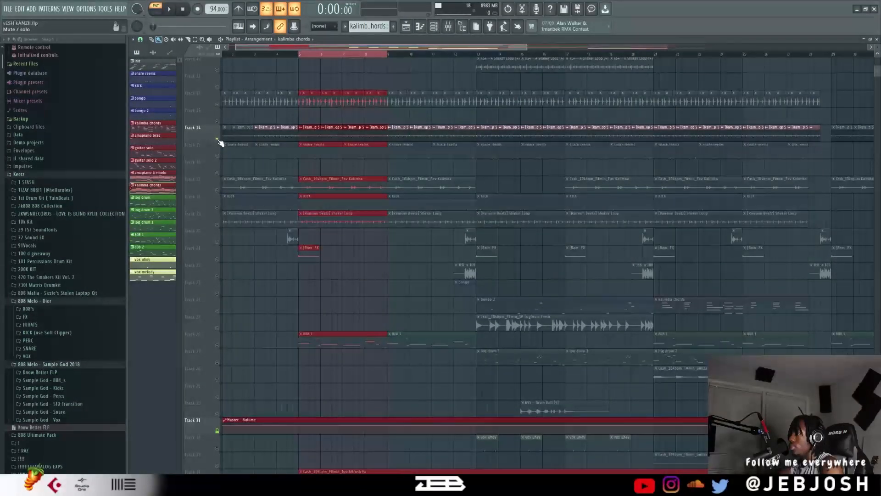
{"action": "scroll", "coordinate": [431, 254], "scroll_direction": "down", "scroll_amount": 3, "text": "ctrl"}
{"action": "scroll", "coordinate": [365, 225], "scroll_direction": "down", "scroll_amount": 6}
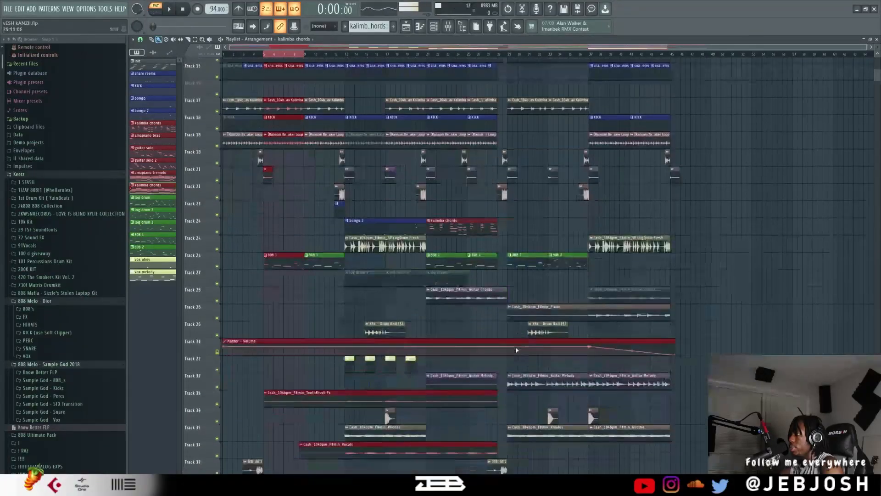
{"action": "scroll", "coordinate": [365, 225], "scroll_direction": "up", "scroll_amount": 8}
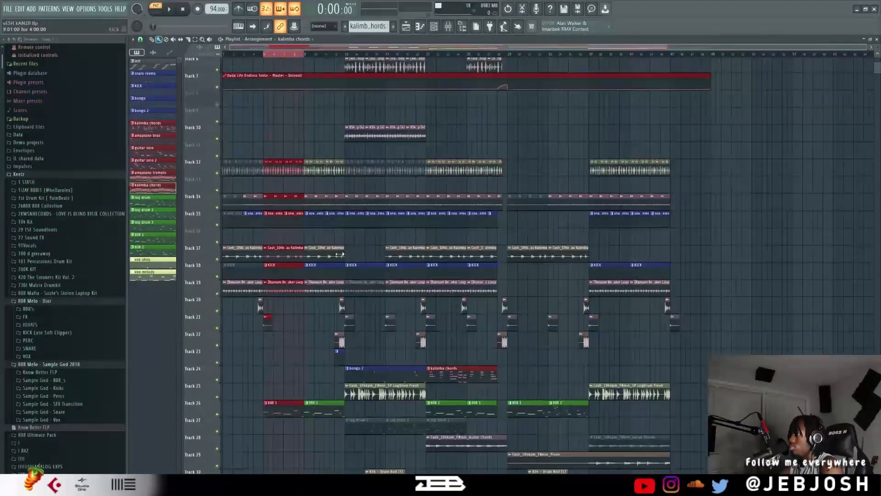
{"action": "scroll", "coordinate": [305, 244], "scroll_direction": "up", "scroll_amount": 4}
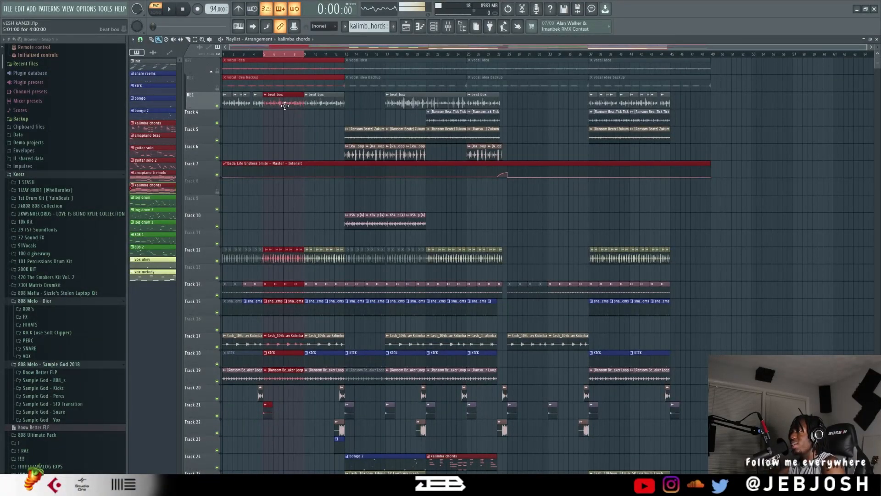
Mute the beat box track, select bars 1 to 12 and play them in song mode, stopping playback when done.
{"action": "left_click", "coordinate": [217, 106]}
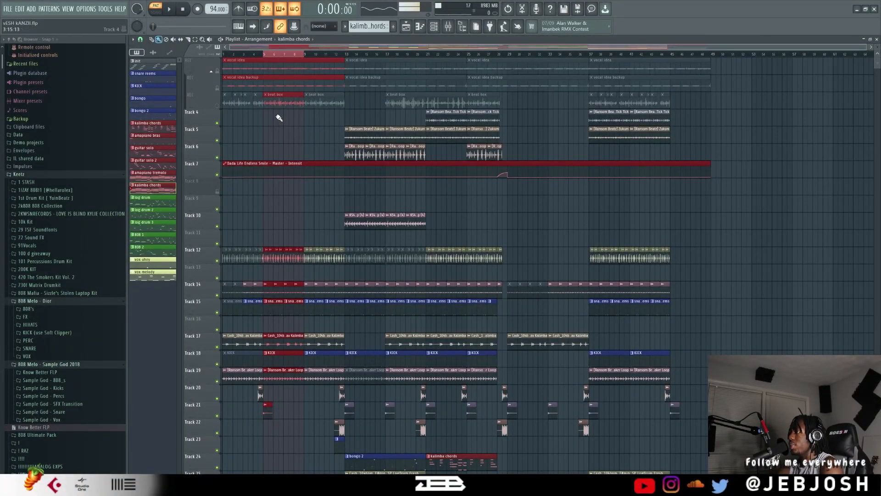
{"action": "left_click", "coordinate": [305, 118]}
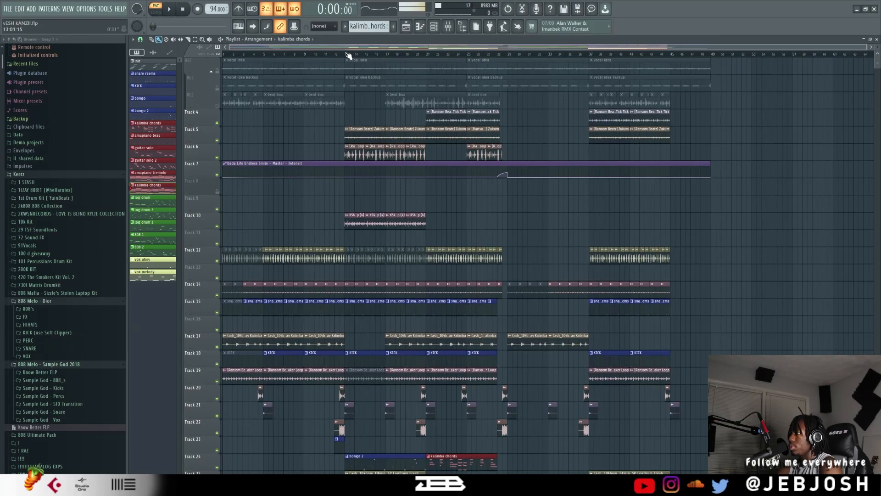
{"action": "left_click_drag", "start_coordinate": [348, 54], "coordinate": [223, 54]}
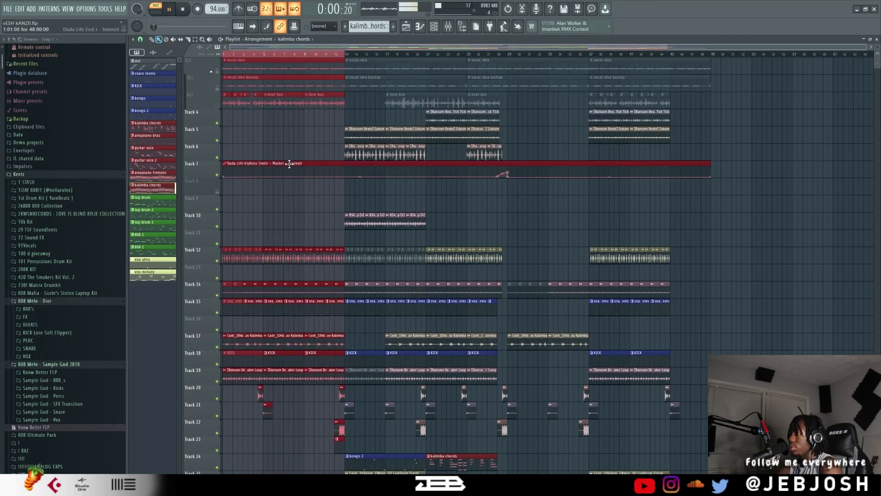
{"action": "left_click", "coordinate": [156, 12]}
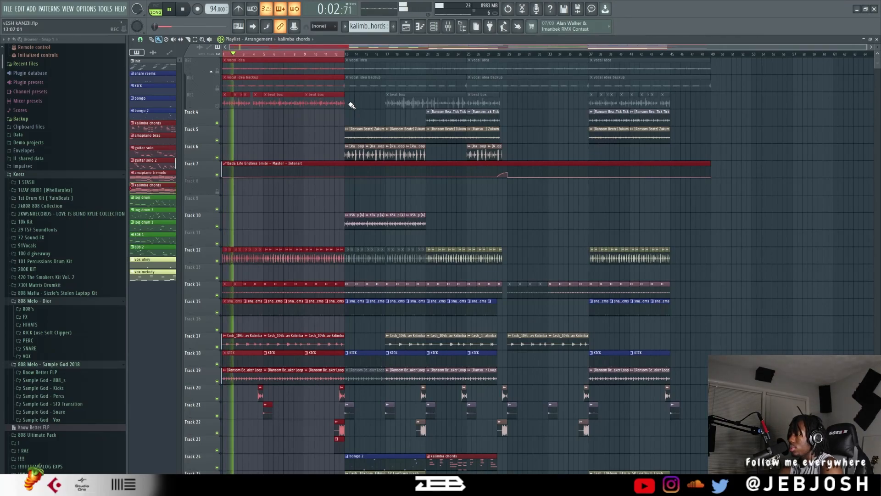
{"action": "scroll", "coordinate": [287, 177], "scroll_direction": "down", "scroll_amount": 3}
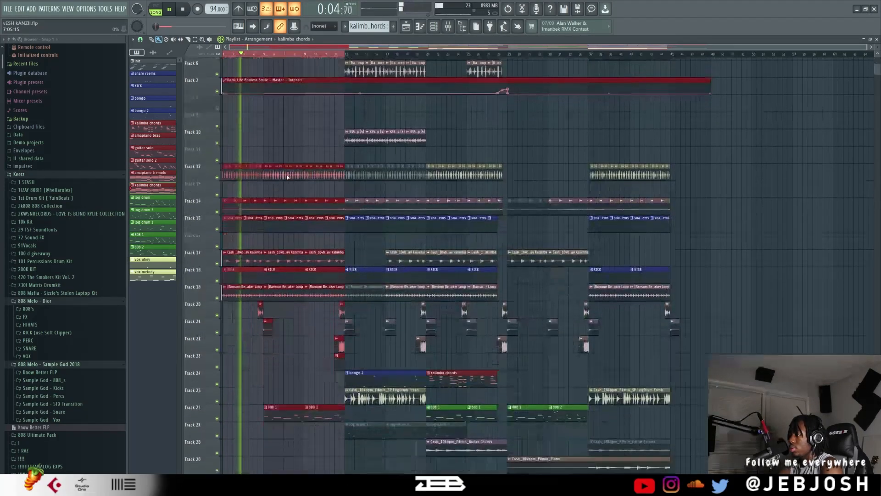
{"action": "scroll", "coordinate": [288, 176], "scroll_direction": "down", "scroll_amount": 2}
{"action": "scroll", "coordinate": [387, 205], "scroll_direction": "up", "scroll_amount": 3}
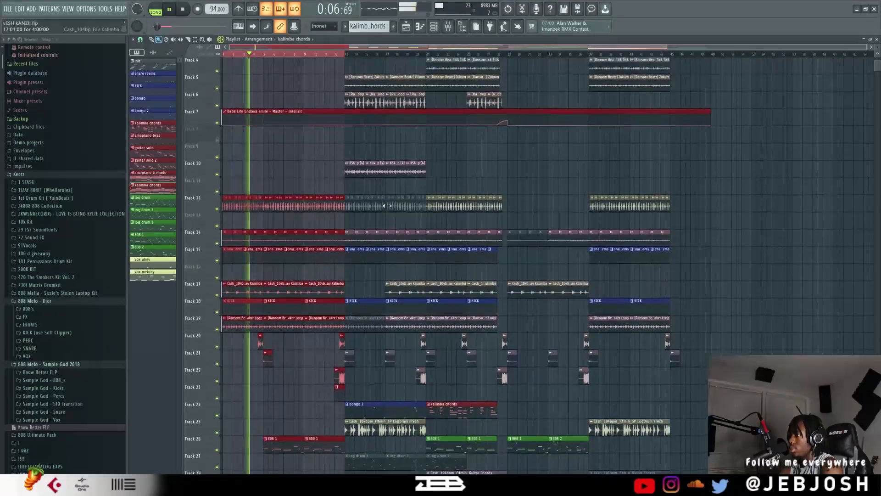
{"action": "scroll", "coordinate": [387, 205], "scroll_direction": "up", "scroll_amount": 2}
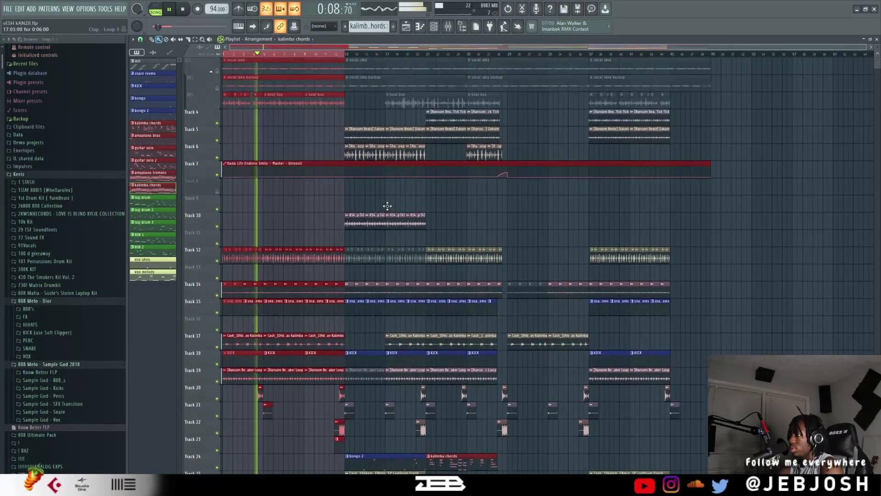
{"action": "scroll", "coordinate": [388, 205], "scroll_direction": "down", "scroll_amount": 6}
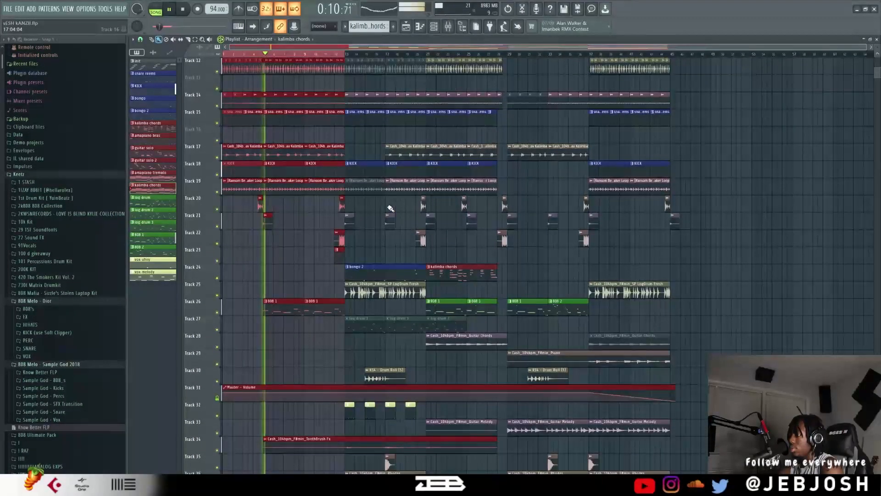
{"action": "scroll", "coordinate": [391, 208], "scroll_direction": "up", "scroll_amount": 3}
{"action": "key", "text": "space"}
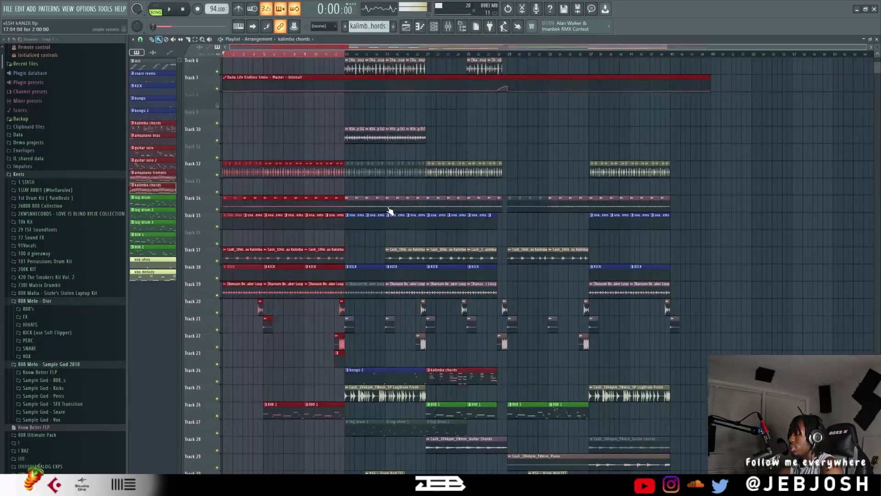
Unmute the vocal idea and vocal idea backup tracks and play the selected bars with the beat, then stop playback.
{"action": "scroll", "coordinate": [305, 174], "scroll_direction": "up", "scroll_amount": 3}
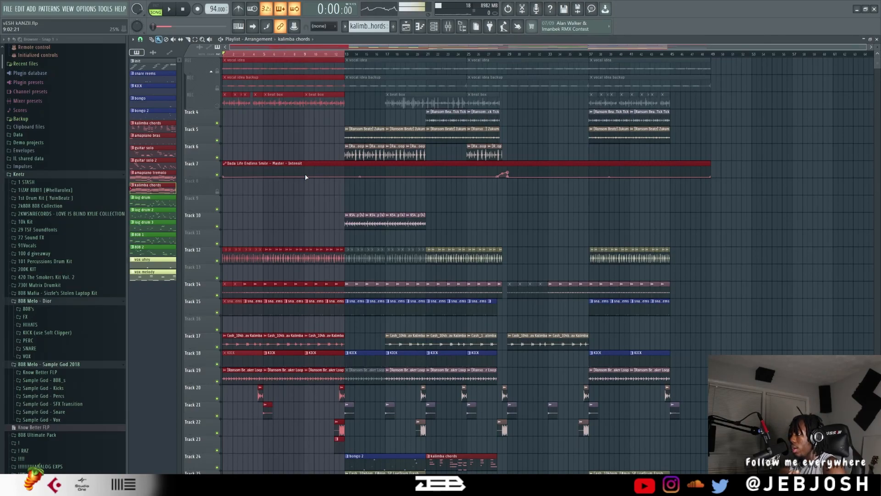
{"action": "left_click", "coordinate": [218, 72]}
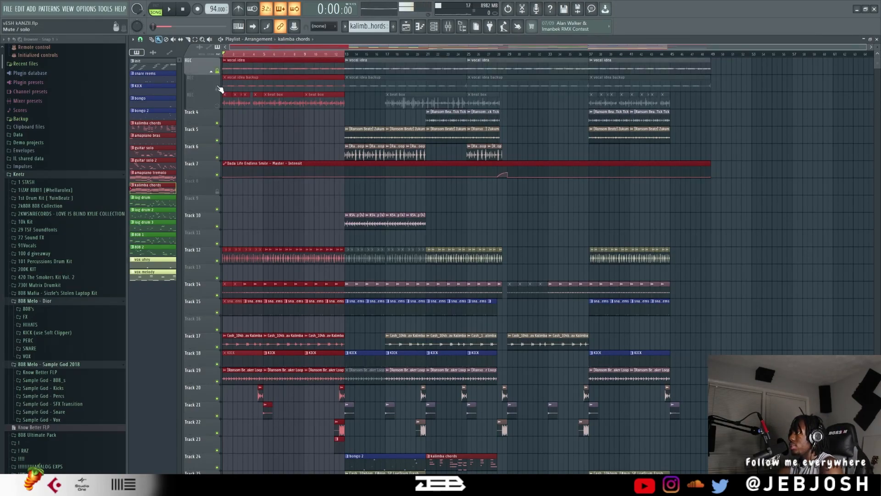
{"action": "left_click", "coordinate": [217, 88]}
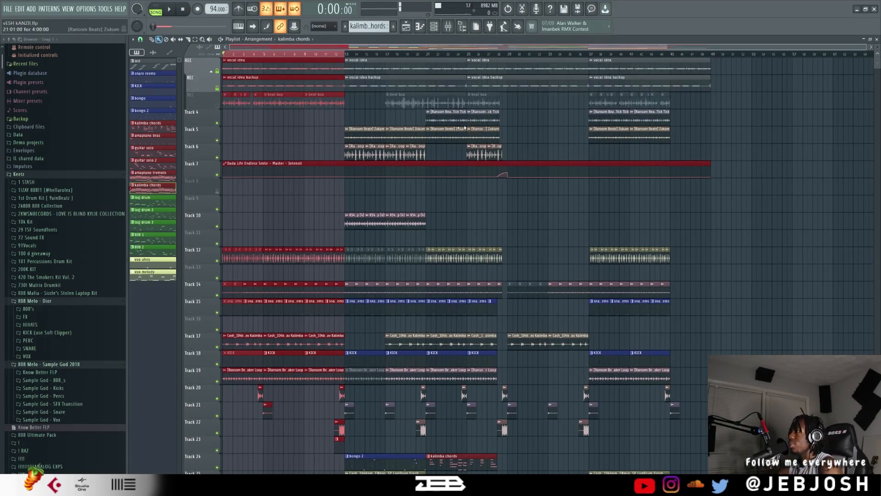
{"action": "key", "text": "space"}
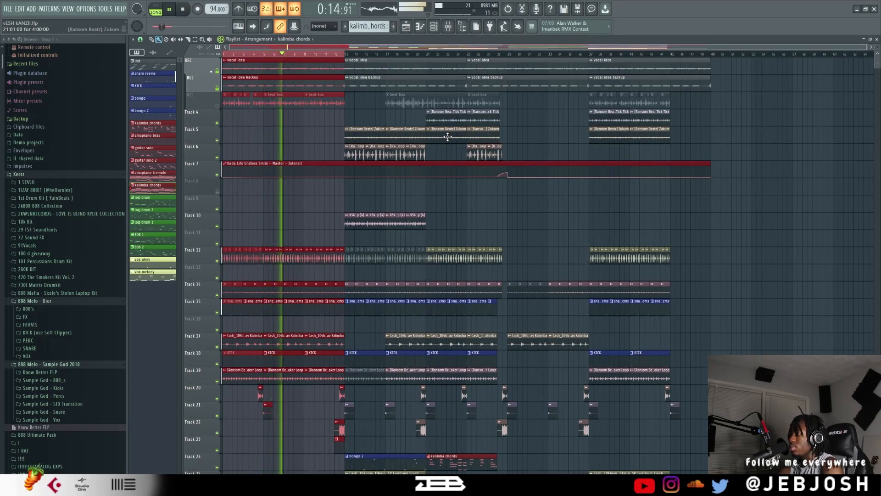
{"action": "scroll", "coordinate": [448, 136], "scroll_direction": "down", "scroll_amount": 2}
{"action": "scroll", "coordinate": [451, 139], "scroll_direction": "down", "scroll_amount": 1}
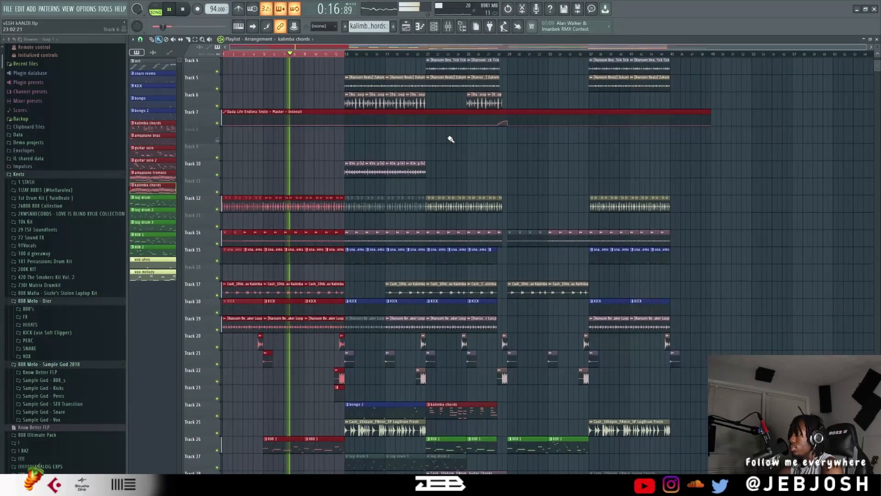
{"action": "scroll", "coordinate": [452, 139], "scroll_direction": "up", "scroll_amount": 3}
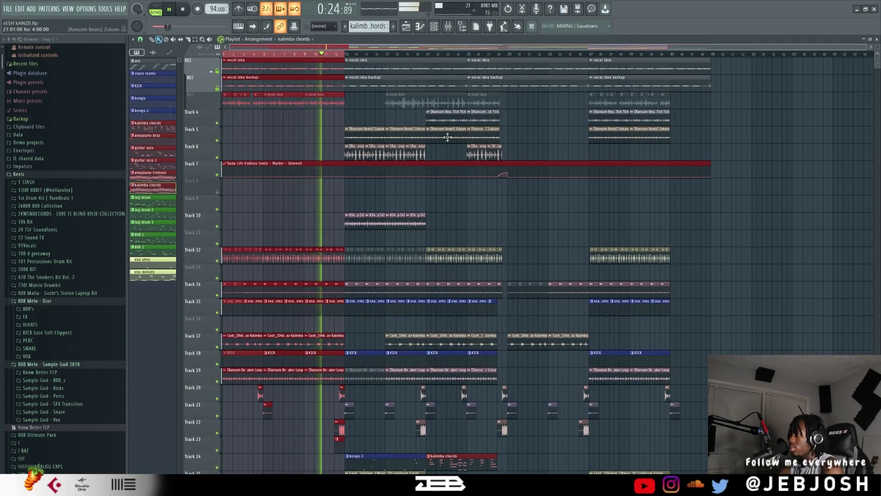
{"action": "key", "text": "space"}
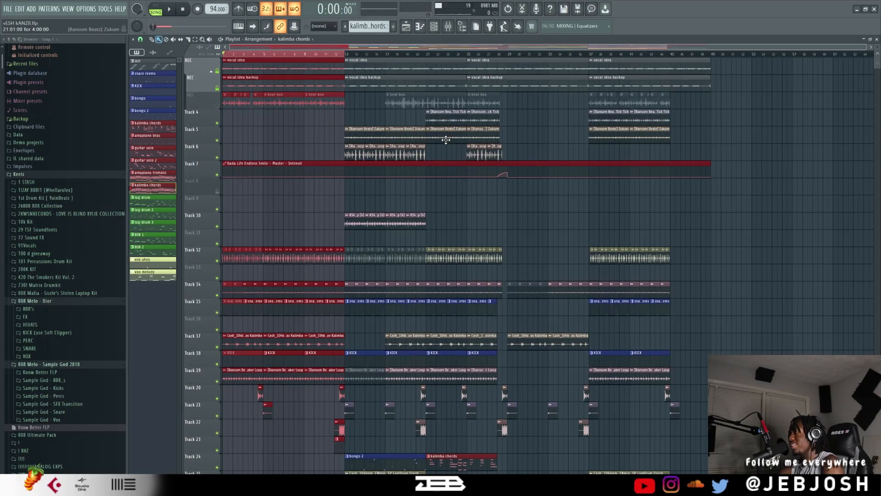
Mute both vocal idea tracks, unmute the beat box track and play it soloed.
{"action": "left_click", "coordinate": [218, 87]}
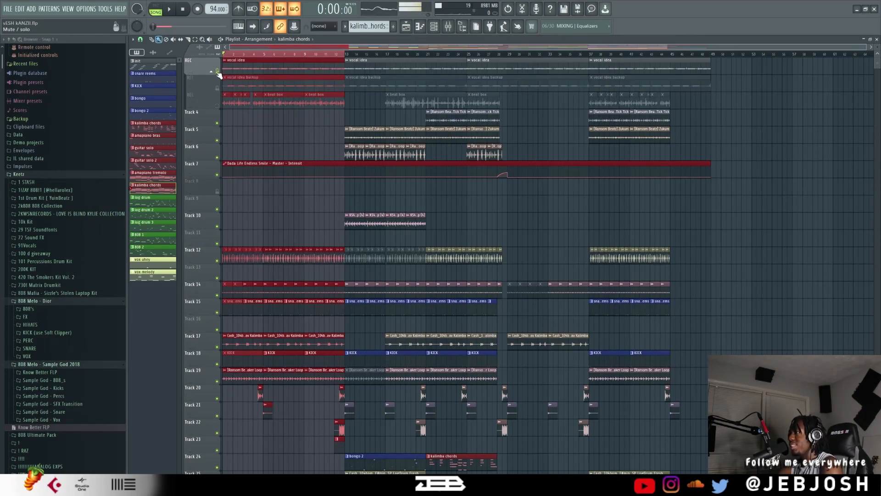
{"action": "left_click", "coordinate": [218, 72]}
{"action": "left_click", "coordinate": [217, 105]}
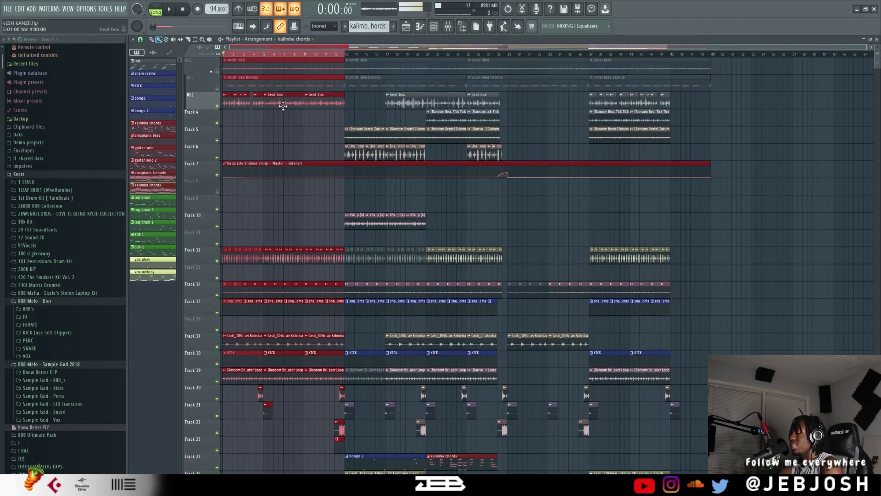
{"action": "key", "text": "space"}
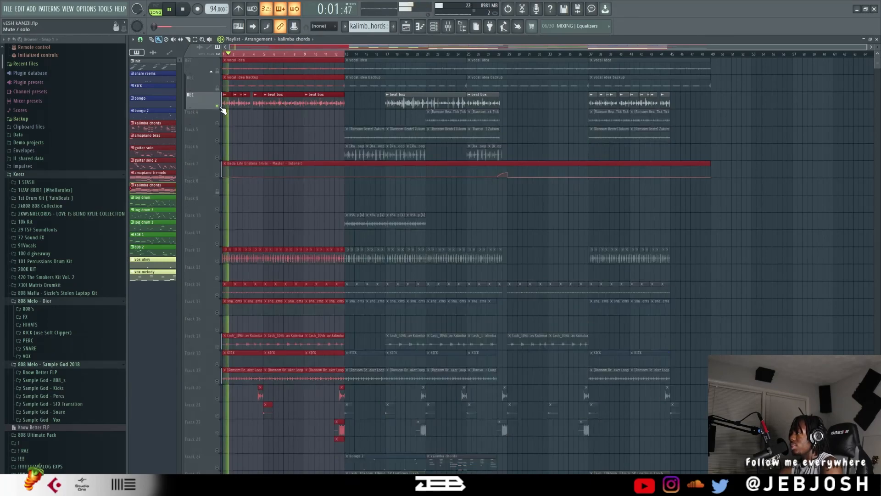
{"action": "right_click", "coordinate": [218, 106]}
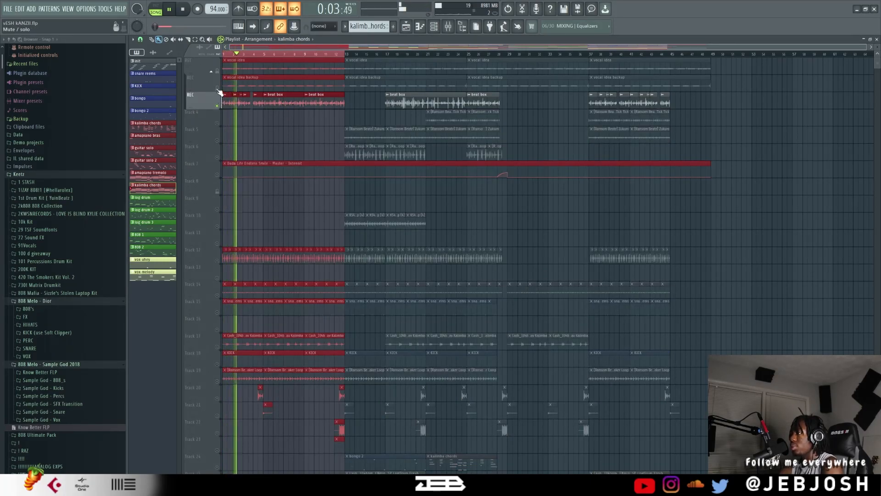
Audition the vocal idea together with the soloed beat box, muting the vocal again before stopping playback.
{"action": "left_click", "coordinate": [218, 72]}
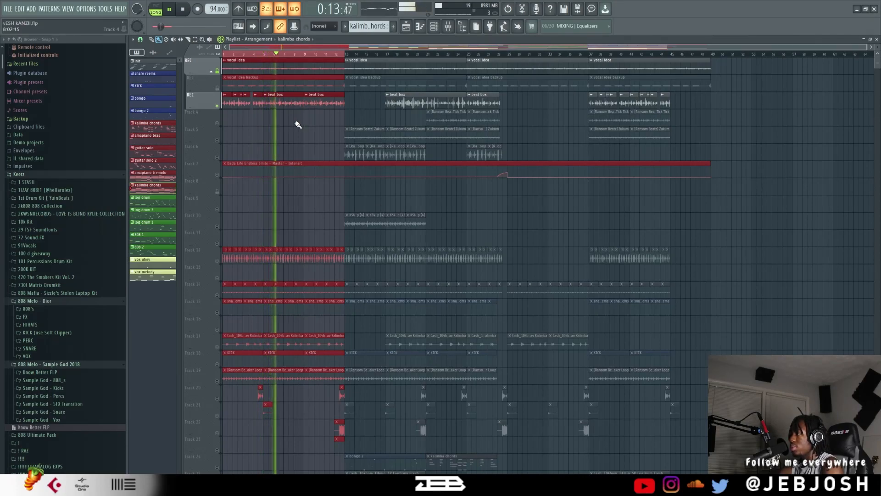
{"action": "left_click", "coordinate": [218, 71]}
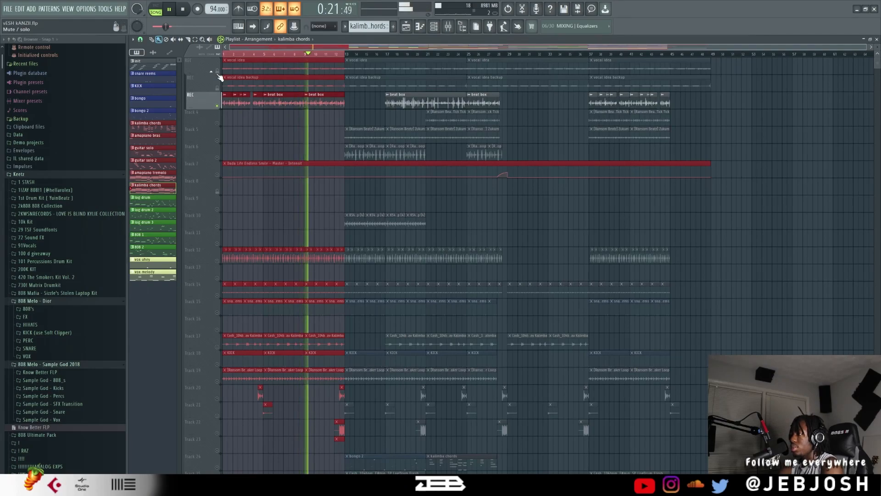
{"action": "key", "text": "space"}
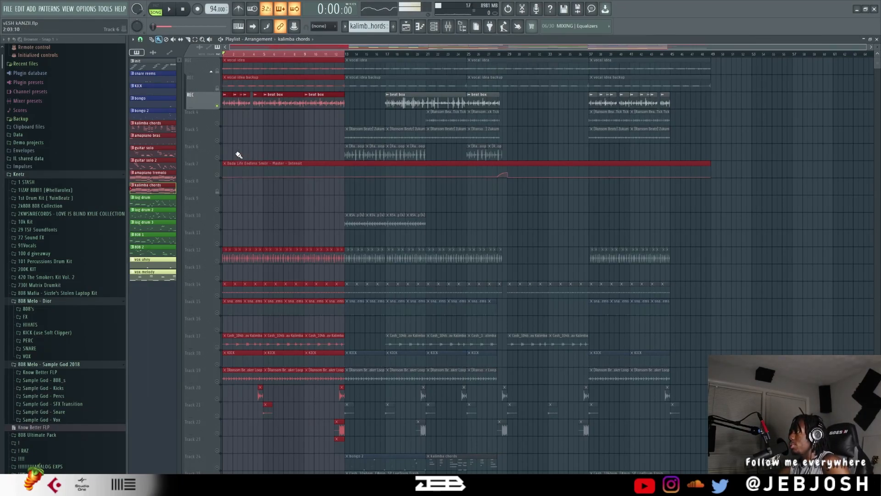
Cancel the beat box solo so the beat's other tracks are enabled in the playlist.
{"action": "scroll", "coordinate": [285, 224], "scroll_direction": "down", "scroll_amount": 9}
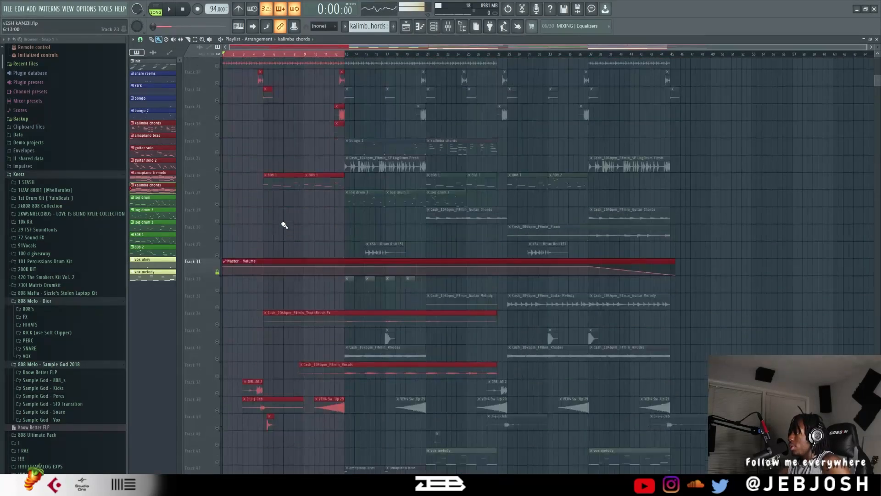
{"action": "scroll", "coordinate": [284, 222], "scroll_direction": "up", "scroll_amount": 4}
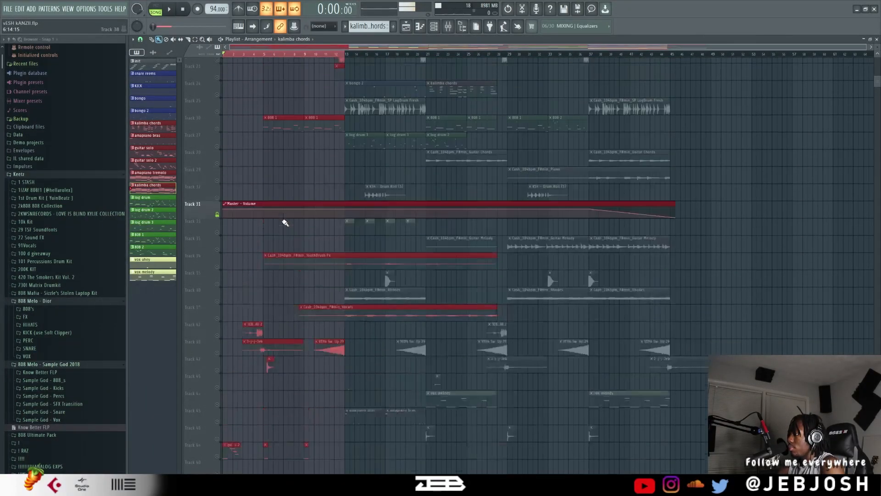
{"action": "scroll", "coordinate": [283, 222], "scroll_direction": "up", "scroll_amount": 1}
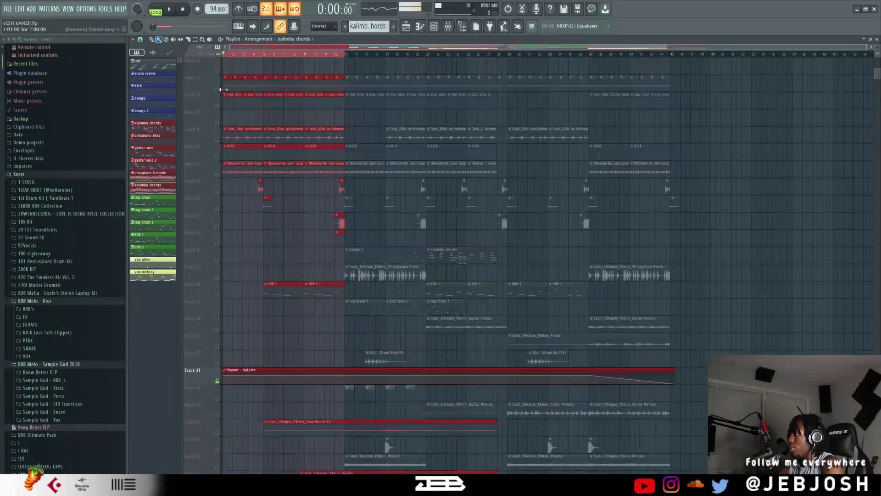
{"action": "right_click", "coordinate": [219, 73]}
{"action": "left_click", "coordinate": [219, 73], "text": "ctrl"}
Inspect the sample settings of the VEH4 Sweep Up 29 clip and the JEB BRING THE BEAT IN TAG 2 clip.
{"action": "scroll", "coordinate": [342, 262], "scroll_direction": "down", "scroll_amount": 1}
{"action": "scroll", "coordinate": [341, 262], "scroll_direction": "down", "scroll_amount": 3}
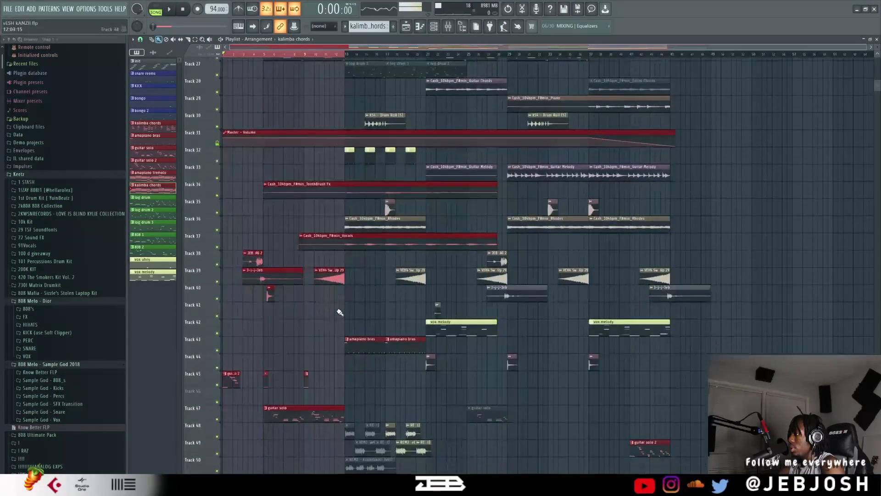
{"action": "double_click", "coordinate": [334, 273]}
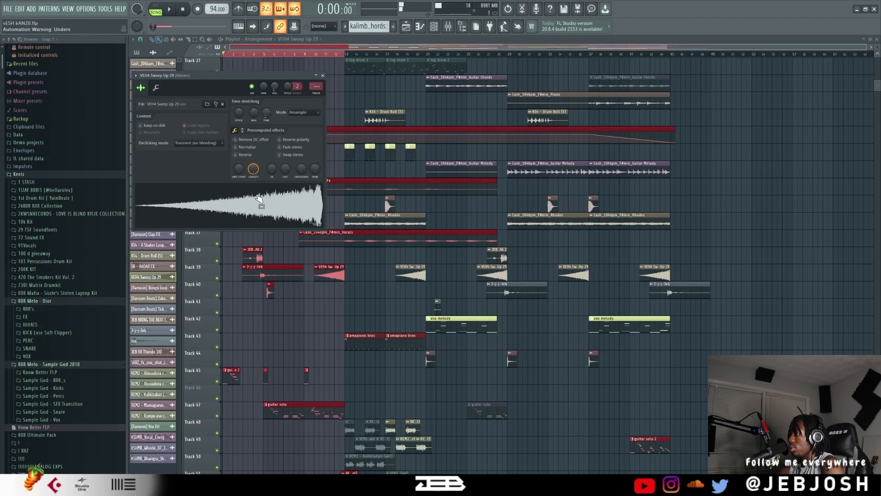
{"action": "right_click", "coordinate": [305, 307]}
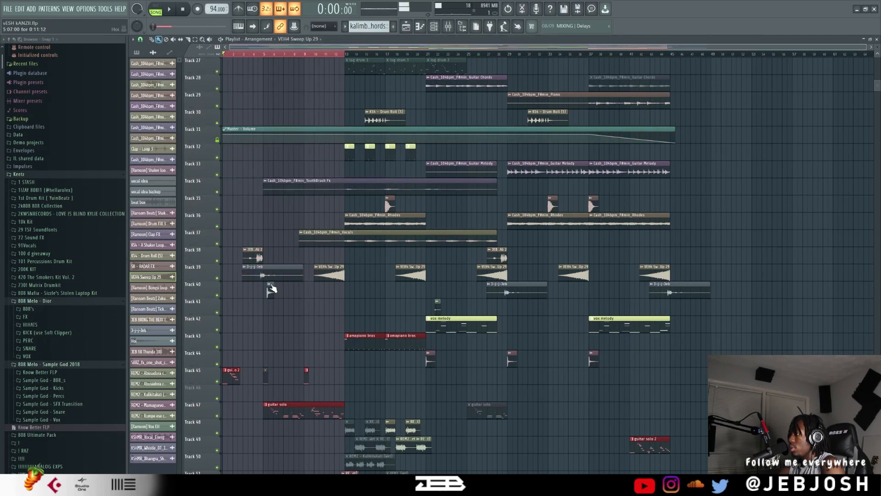
{"action": "double_click", "coordinate": [260, 258]}
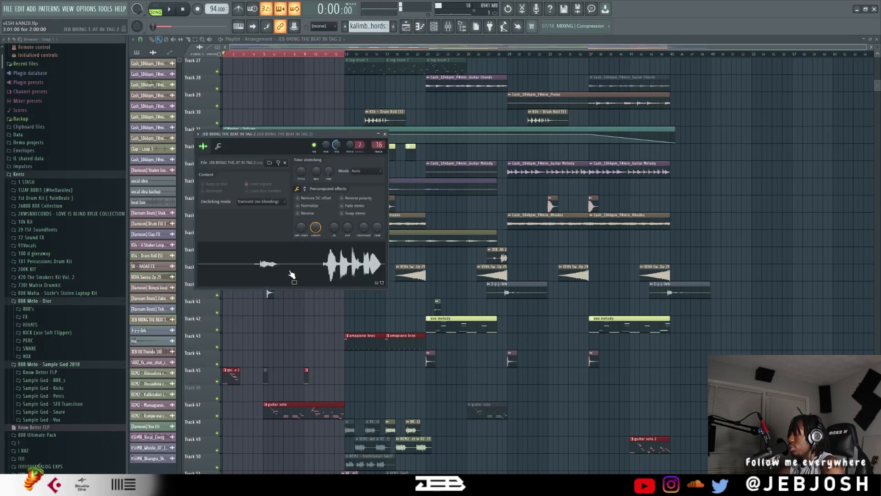
Inspect the sample settings of the first j-j-j-Jeb clip and the short clip beneath it on Track 40.
{"action": "right_click", "coordinate": [422, 166]}
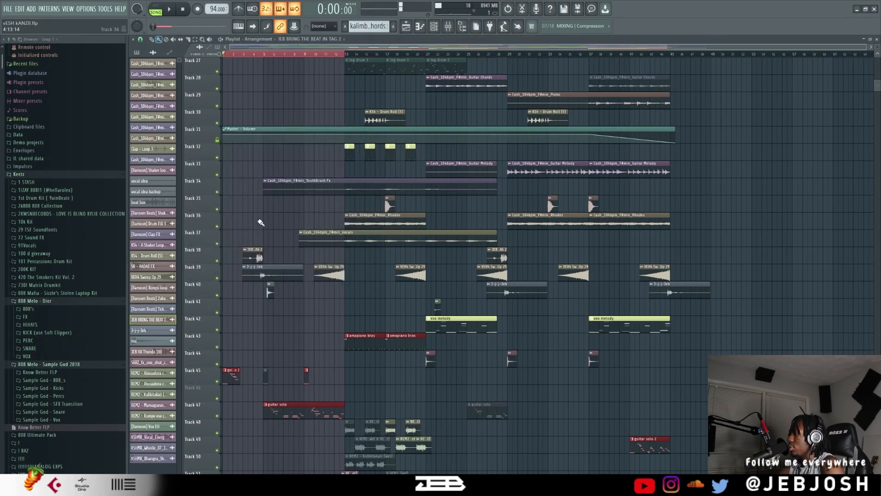
{"action": "double_click", "coordinate": [270, 280]}
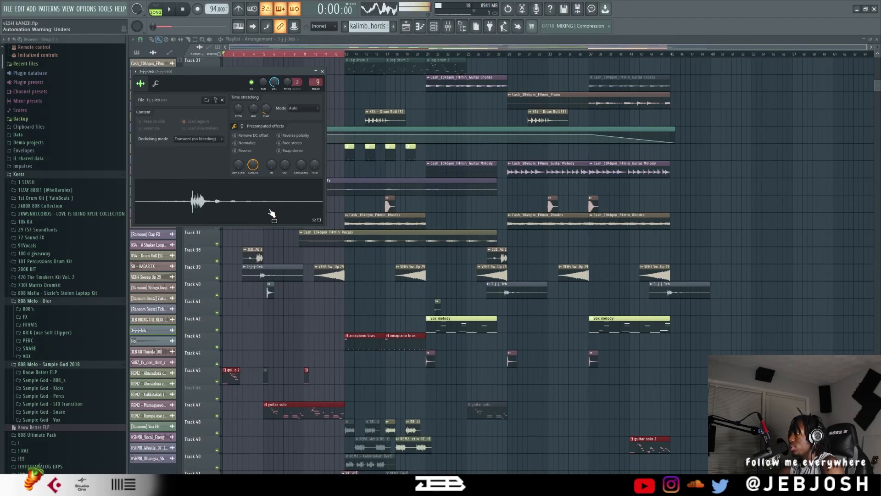
{"action": "left_click", "coordinate": [323, 72]}
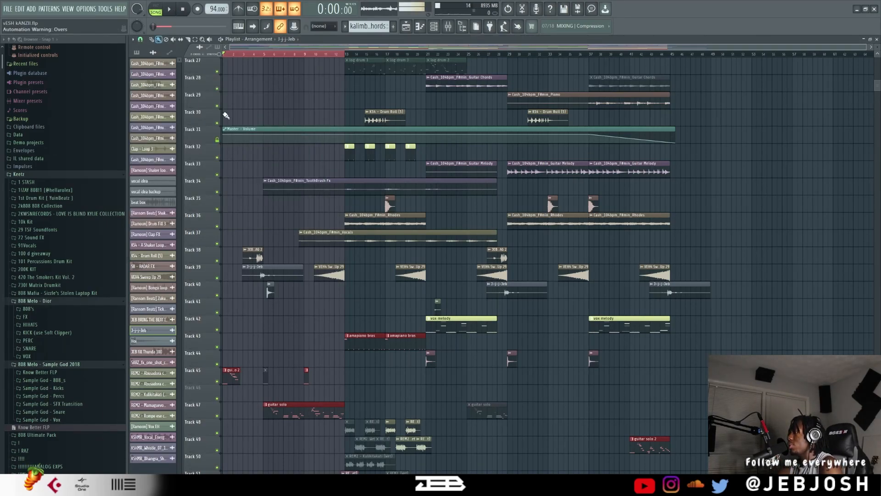
{"action": "left_click", "coordinate": [269, 287]}
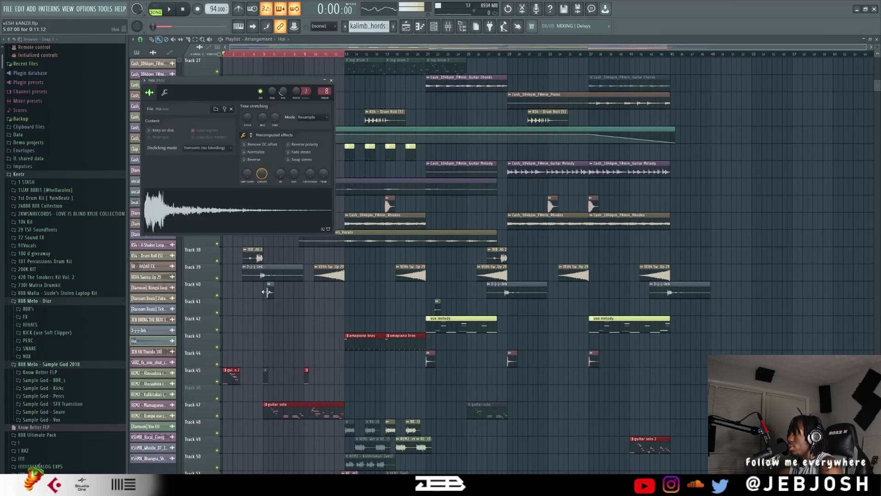
{"action": "left_click", "coordinate": [331, 81]}
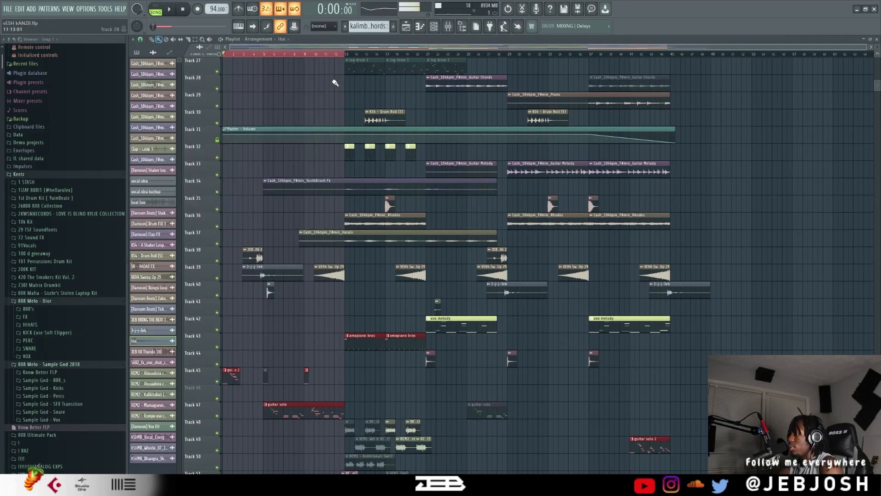
Inspect the sample settings of the REM2 - Mamaguevo (Wet) clip on Track 51.
{"action": "scroll", "coordinate": [305, 236], "scroll_direction": "down", "scroll_amount": 5}
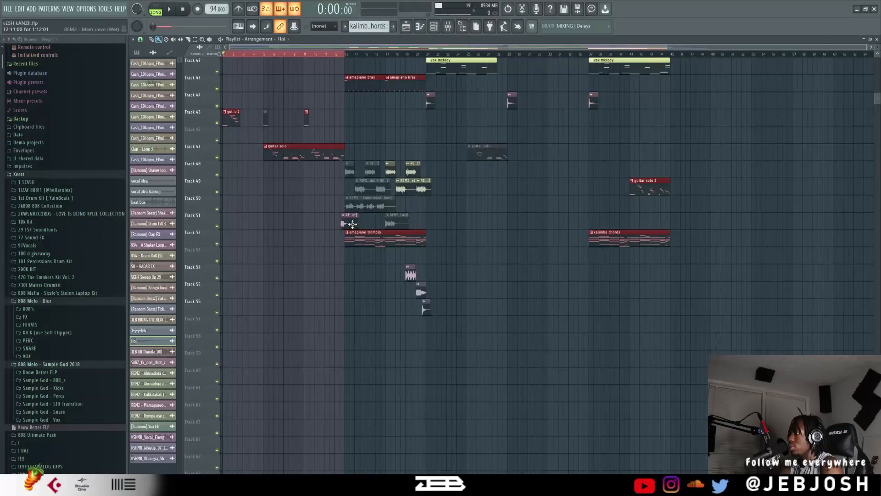
{"action": "double_click", "coordinate": [353, 224]}
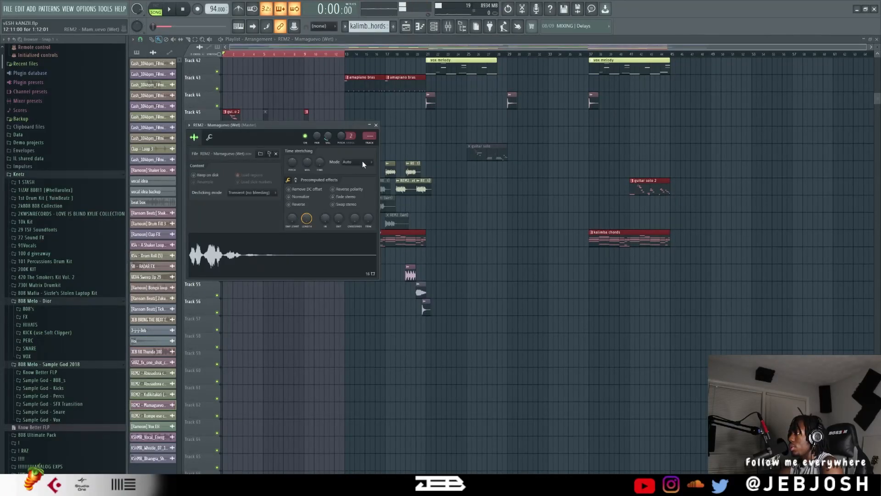
{"action": "left_click", "coordinate": [376, 125]}
Inspect the sample settings of the Thunda 100 fill on Track 22 and the [Ramoon] Drum Fill 3 clip on Track 20.
{"action": "scroll", "coordinate": [325, 142], "scroll_direction": "up", "scroll_amount": 7}
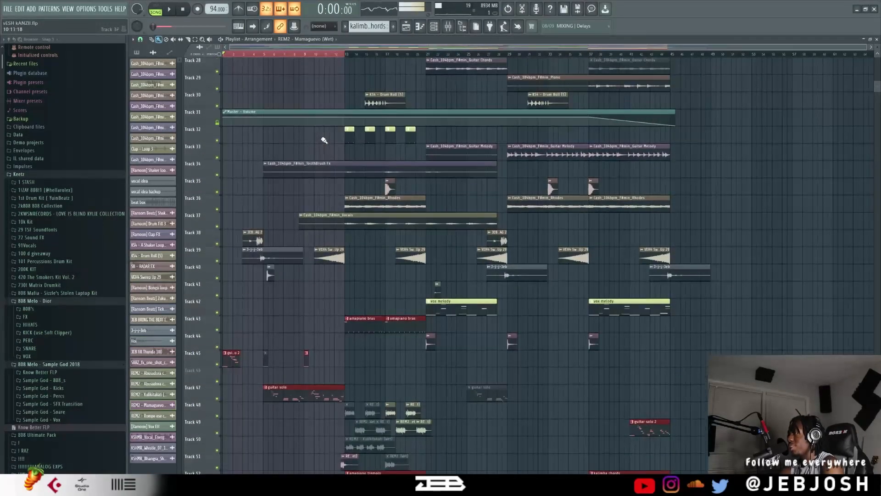
{"action": "scroll", "coordinate": [342, 153], "scroll_direction": "up", "scroll_amount": 2}
{"action": "double_click", "coordinate": [339, 171]}
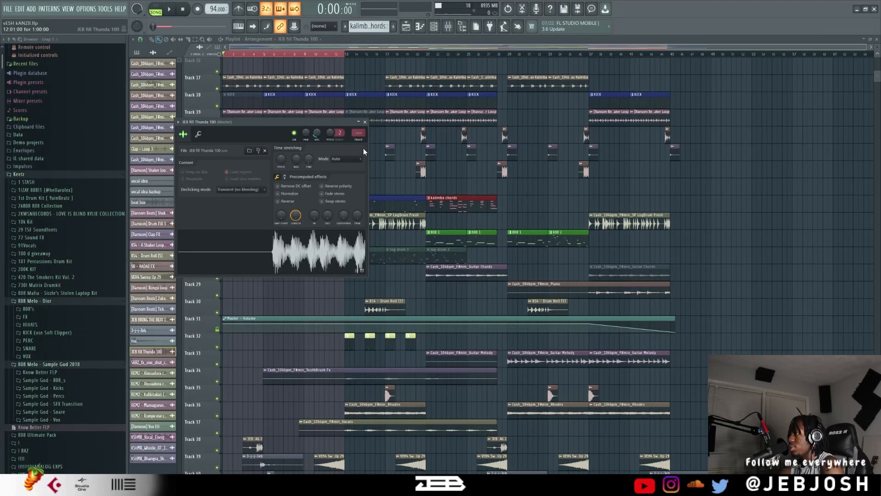
{"action": "left_click", "coordinate": [365, 122]}
{"action": "double_click", "coordinate": [331, 153]}
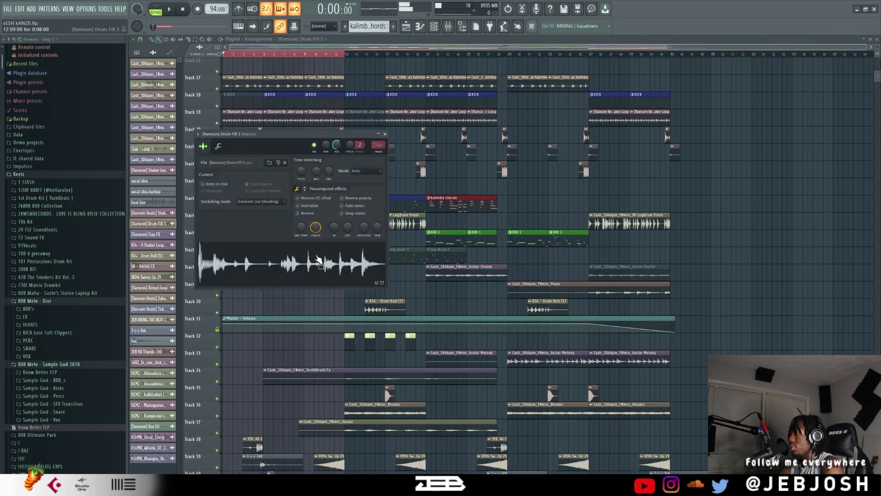
{"action": "left_click", "coordinate": [386, 134]}
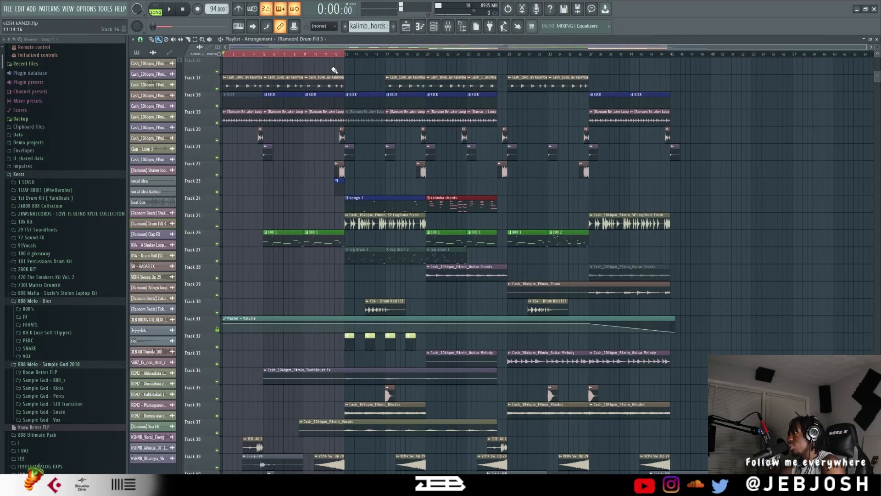
Solo the drum fill tracks 20 and 22 and audition the fills leading into bar 13.
{"action": "left_click", "coordinate": [341, 54]}
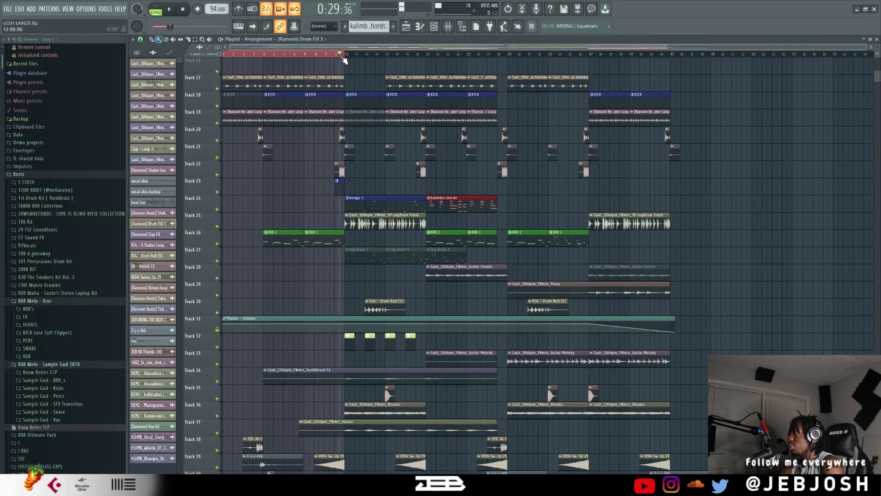
{"action": "left_click", "coordinate": [218, 141], "text": "ctrl"}
{"action": "left_click", "coordinate": [218, 175]}
{"action": "key", "text": "space"}
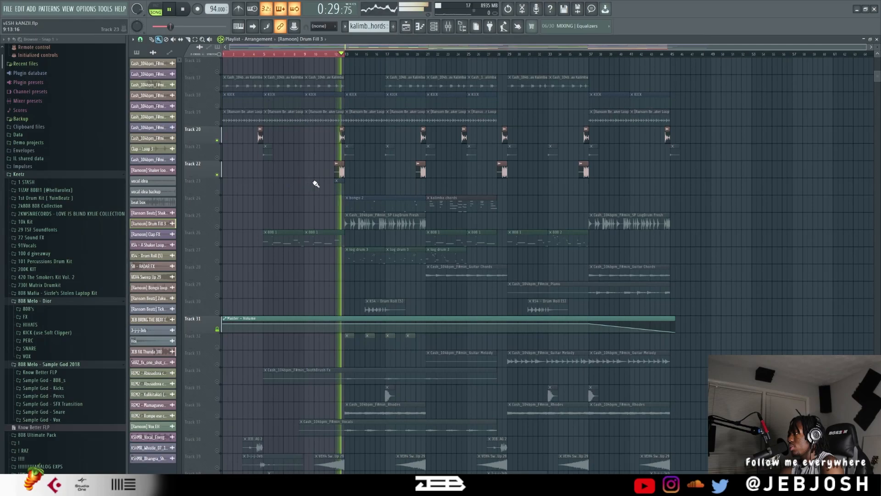
{"action": "left_click", "coordinate": [335, 55]}
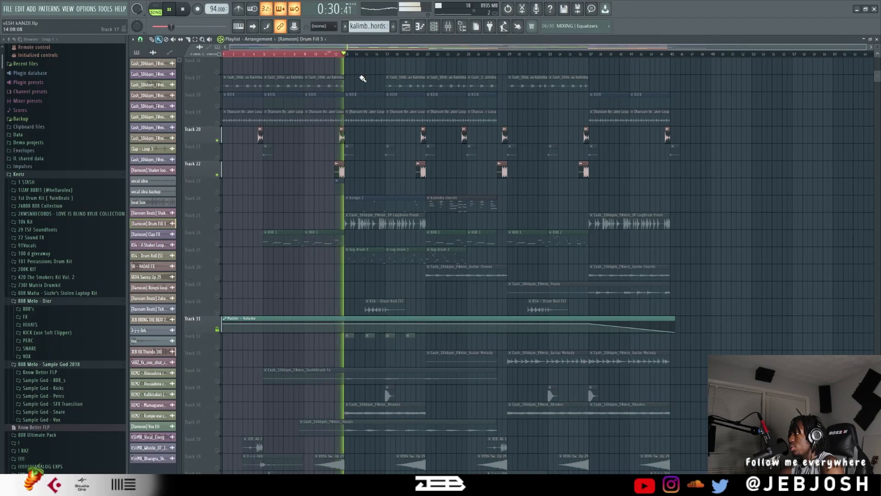
{"action": "key", "text": "space"}
Enable Track 21 alongside the soloed fill tracks and audition the transition from about bar 4 into bar 5.
{"action": "left_click", "coordinate": [217, 157]}
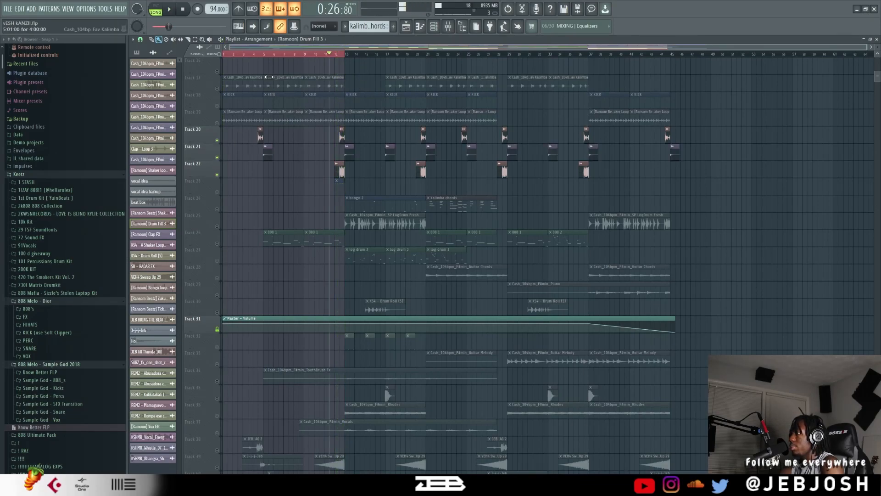
{"action": "left_click", "coordinate": [258, 55]}
{"action": "key", "text": "space"}
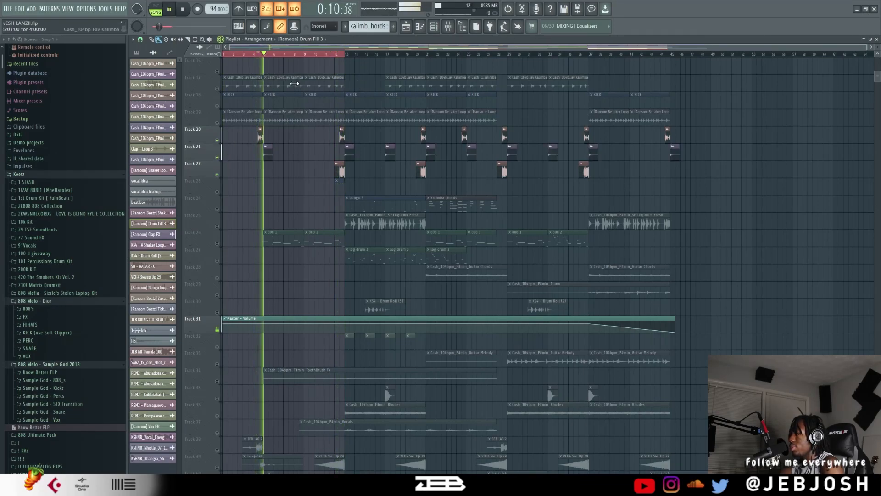
{"action": "key", "text": "space"}
{"action": "right_click", "coordinate": [215, 146]}
{"action": "right_click", "coordinate": [214, 129]}
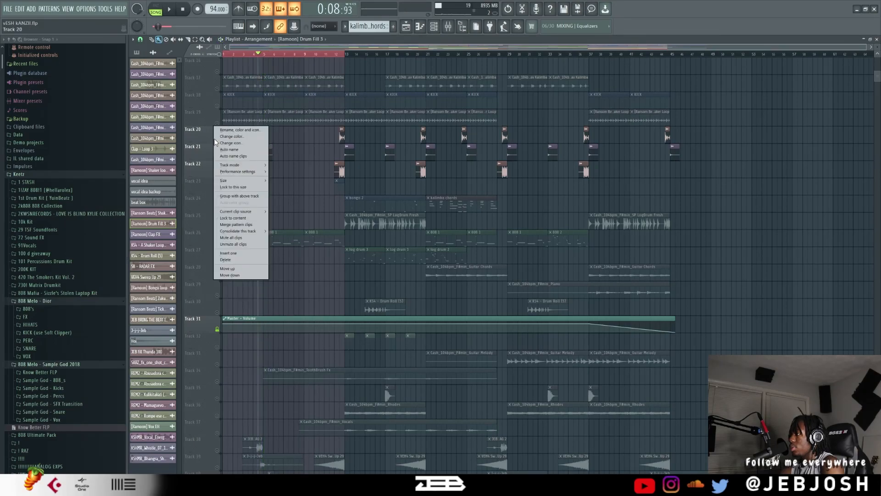
{"action": "left_click", "coordinate": [318, 173]}
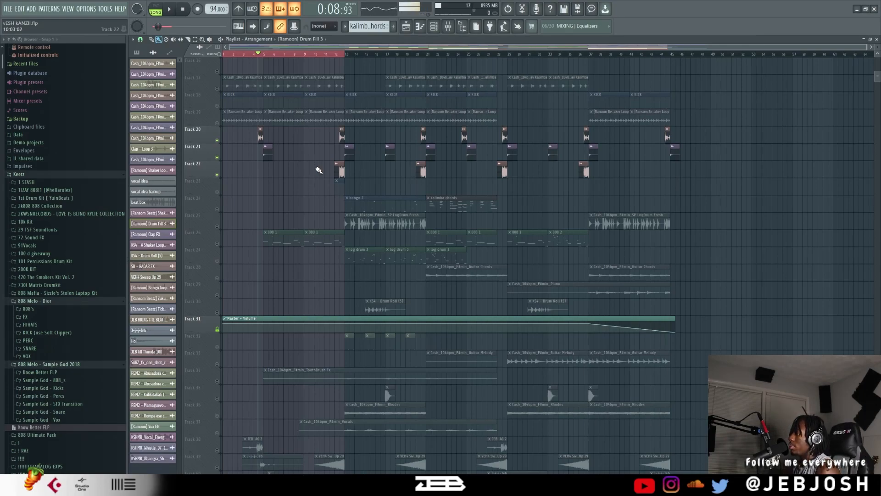
Cancel the solo so the beat's other playlist tracks are enabled again.
{"action": "scroll", "coordinate": [596, 207], "scroll_direction": "down", "scroll_amount": 7}
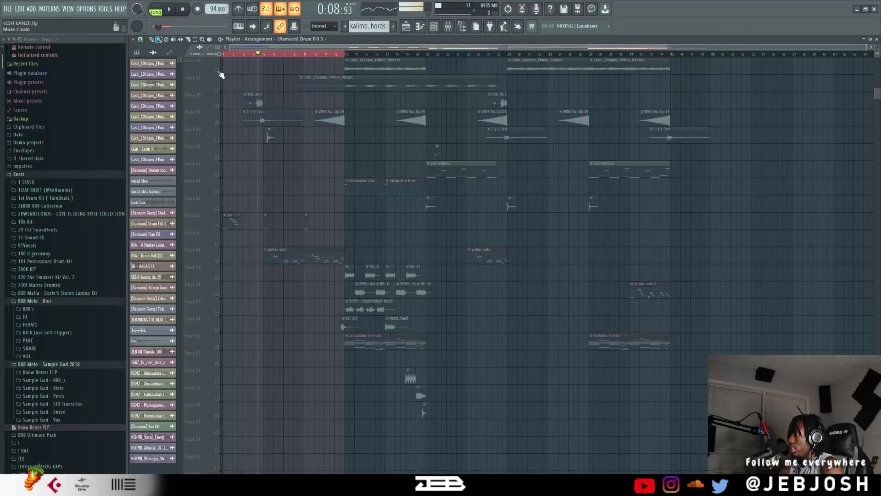
{"action": "right_click", "coordinate": [218, 71]}
{"action": "right_click", "coordinate": [217, 71]}
{"action": "scroll", "coordinate": [459, 214], "scroll_direction": "up", "scroll_amount": 5}
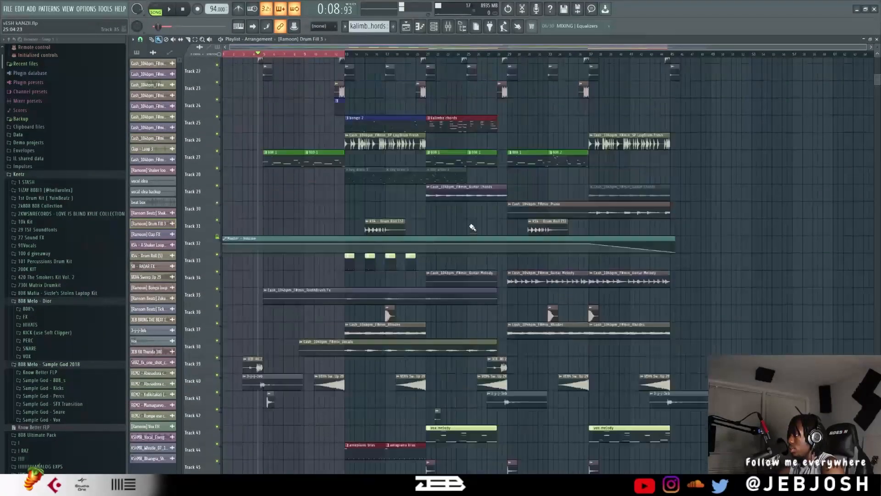
Play the full arrangement from about bar 18 through the build-up and stop at bar 21.
{"action": "scroll", "coordinate": [473, 227], "scroll_direction": "down", "scroll_amount": 6}
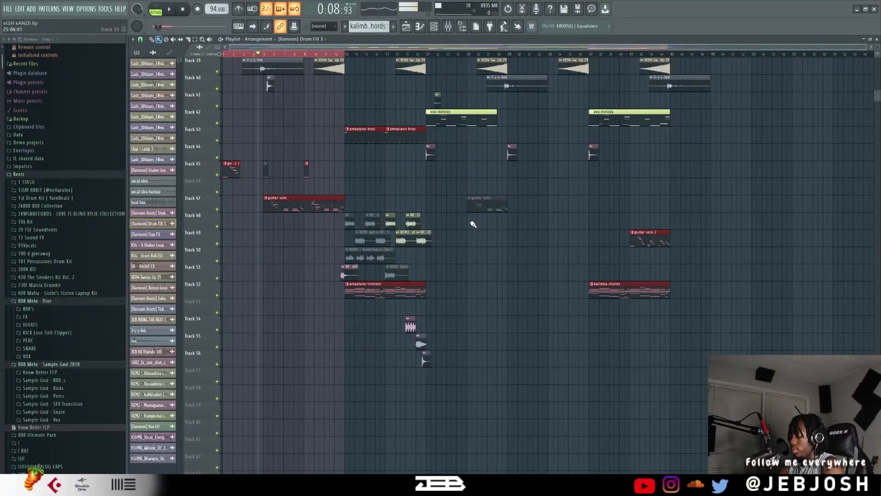
{"action": "key", "text": "ctrl+d"}
{"action": "left_click", "coordinate": [412, 54]}
{"action": "key", "text": "space"}
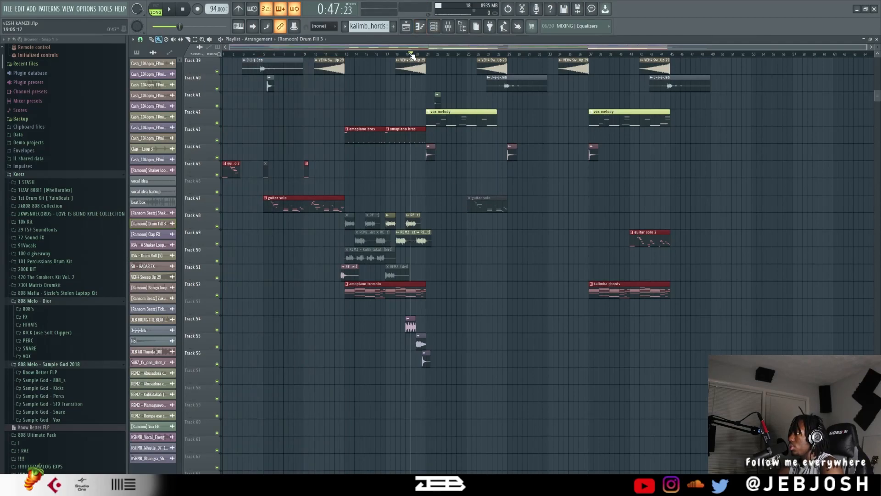
{"action": "left_click", "coordinate": [400, 54]}
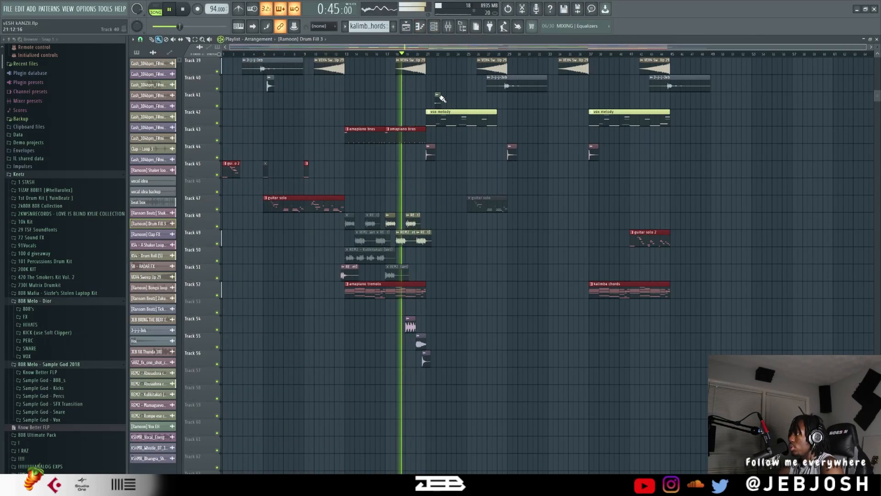
{"action": "scroll", "coordinate": [449, 222], "scroll_direction": "up", "scroll_amount": 3}
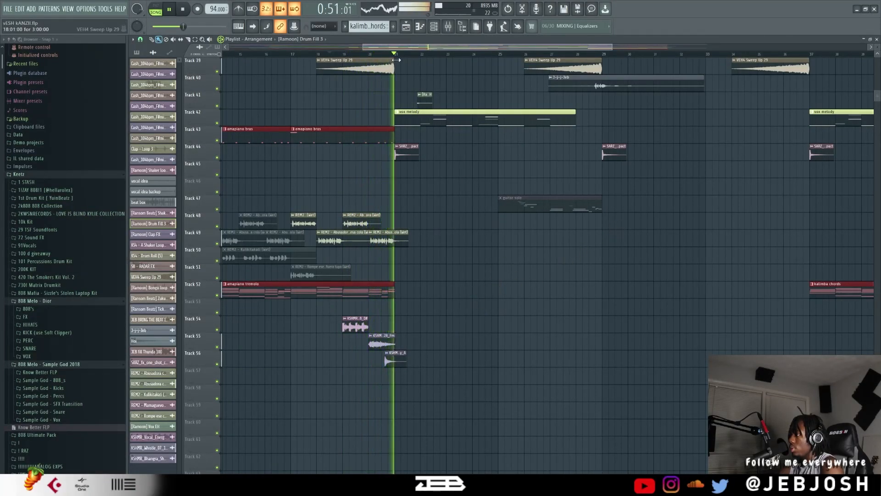
{"action": "key", "text": "space"}
Select bars 19 and 20 as the playback range and audition tracks 54, 55 and 56 soloed.
{"action": "left_click_drag", "start_coordinate": [395, 54], "coordinate": [345, 62]}
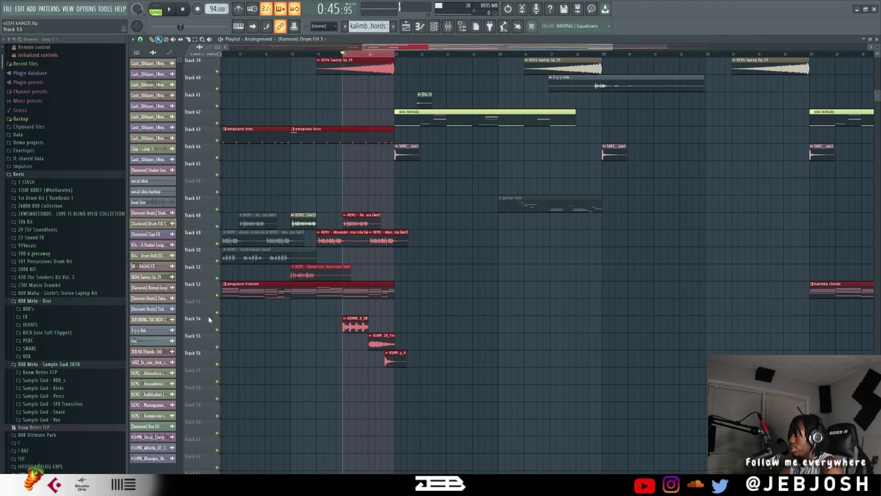
{"action": "right_click", "coordinate": [217, 330]}
{"action": "key", "text": "space"}
{"action": "left_click", "coordinate": [217, 347]}
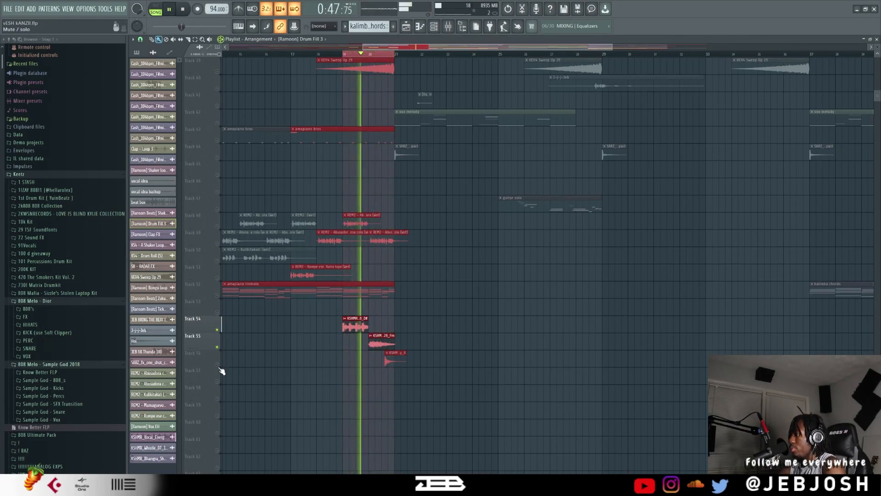
Enable the fill tracks 20 and 22 during the soloed playback of the selected range, and stop playback after listening.
{"action": "scroll", "coordinate": [485, 343], "scroll_direction": "up", "scroll_amount": 3}
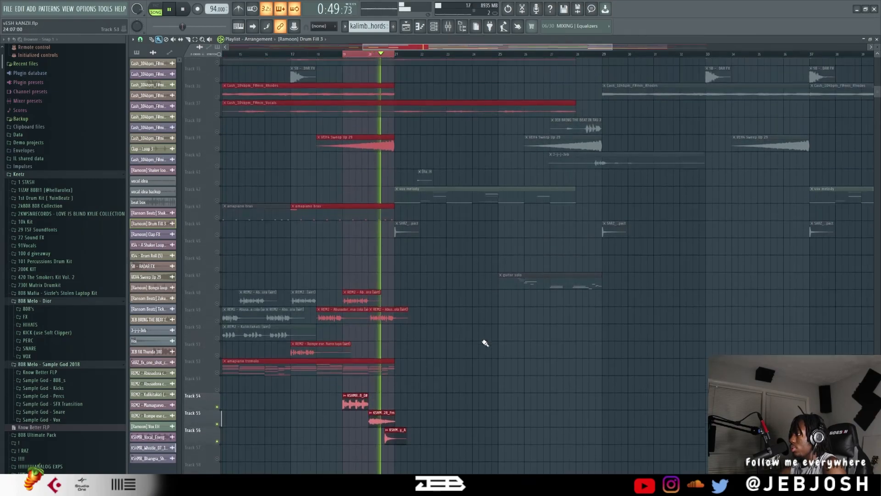
{"action": "scroll", "coordinate": [478, 340], "scroll_direction": "up", "scroll_amount": 6}
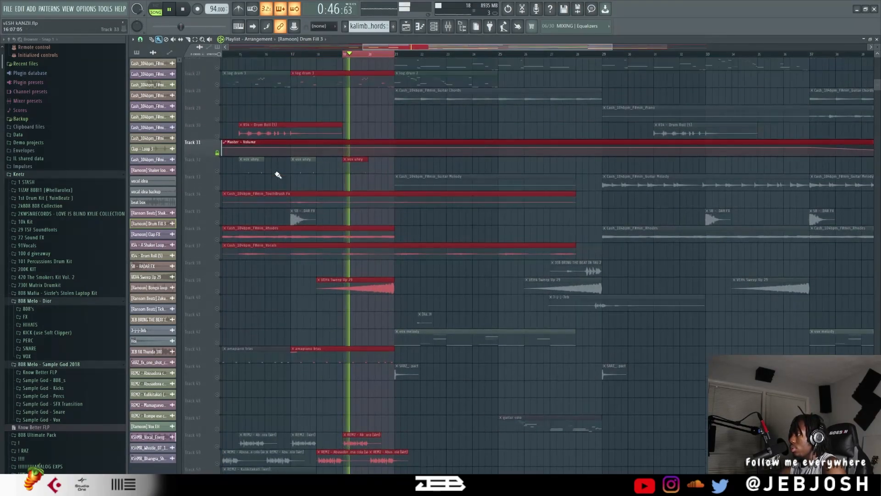
{"action": "scroll", "coordinate": [269, 162], "scroll_direction": "up", "scroll_amount": 1}
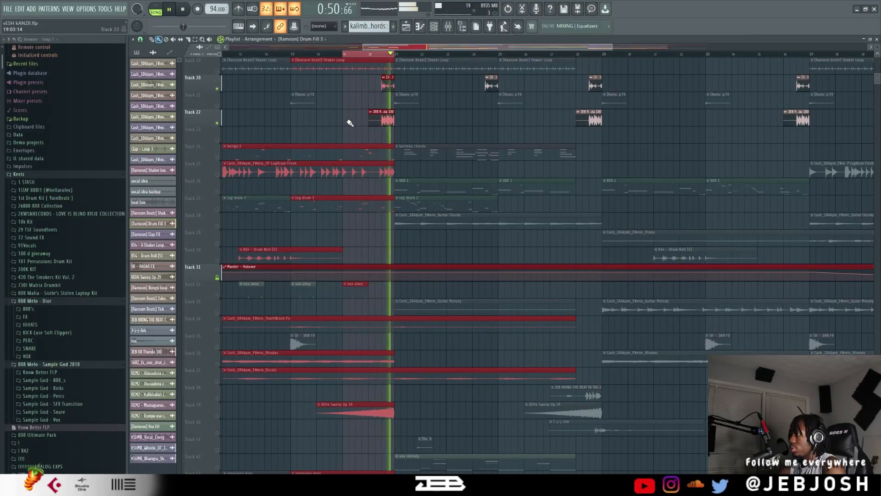
{"action": "scroll", "coordinate": [351, 125], "scroll_direction": "down", "scroll_amount": 1}
{"action": "key", "text": "space"}
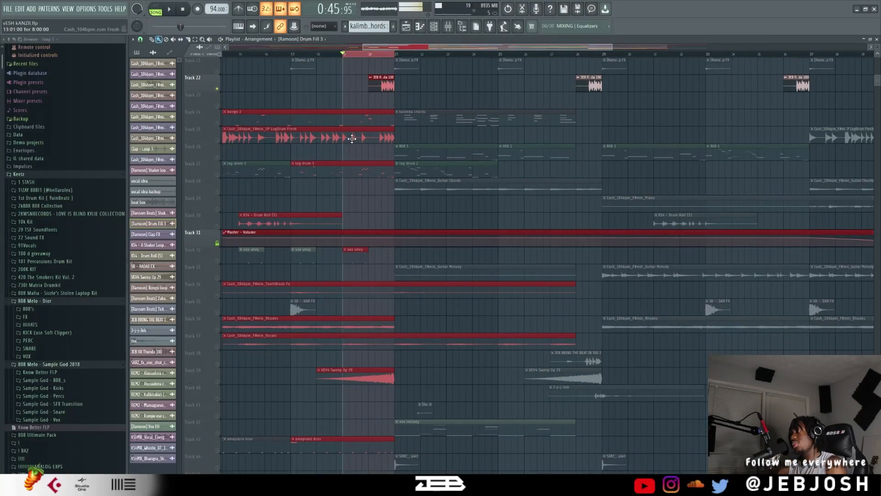
Enable the SB - RADAR FX track and audition its hit at bar 17 within the soloed tracks.
{"action": "scroll", "coordinate": [364, 178], "scroll_direction": "down", "scroll_amount": 3}
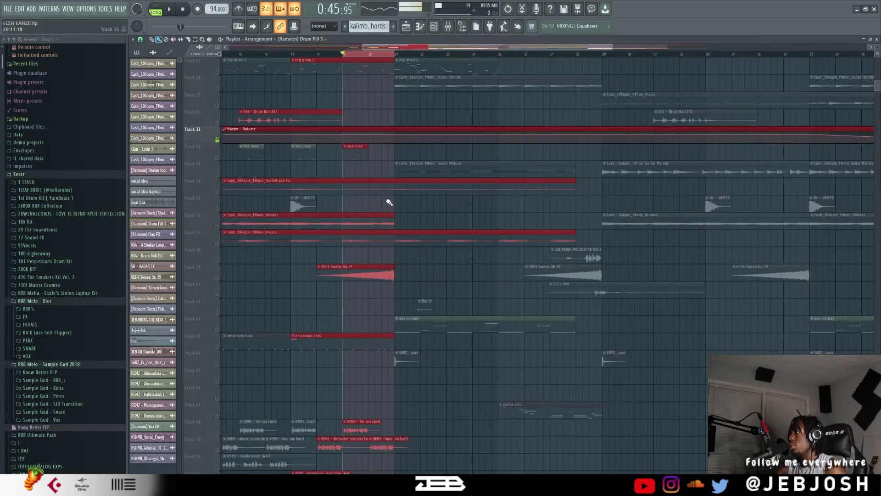
{"action": "scroll", "coordinate": [390, 203], "scroll_direction": "up", "scroll_amount": 1}
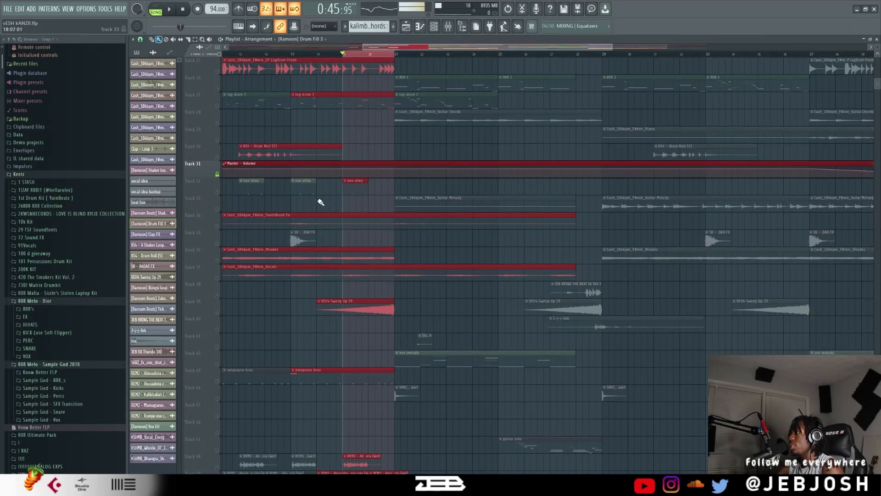
{"action": "scroll", "coordinate": [320, 202], "scroll_direction": "down", "scroll_amount": 1}
{"action": "left_click", "coordinate": [218, 209]}
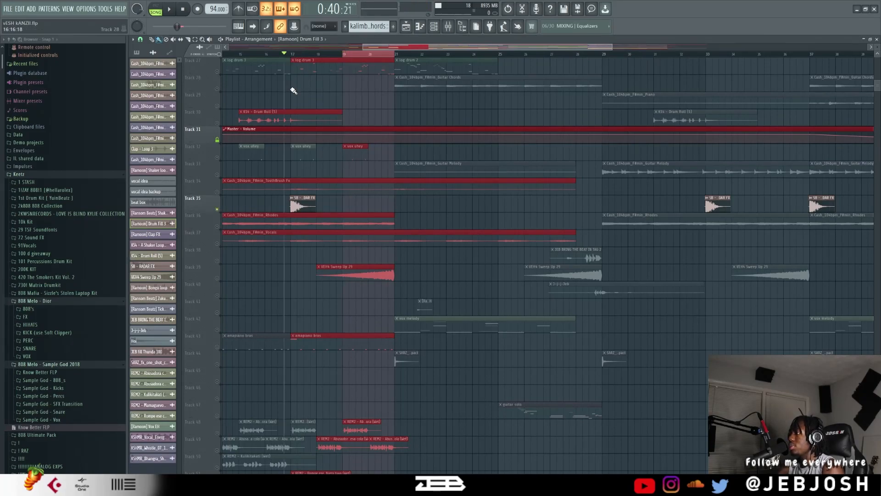
{"action": "key", "text": "space"}
{"action": "scroll", "coordinate": [350, 160], "scroll_direction": "up", "scroll_amount": 3}
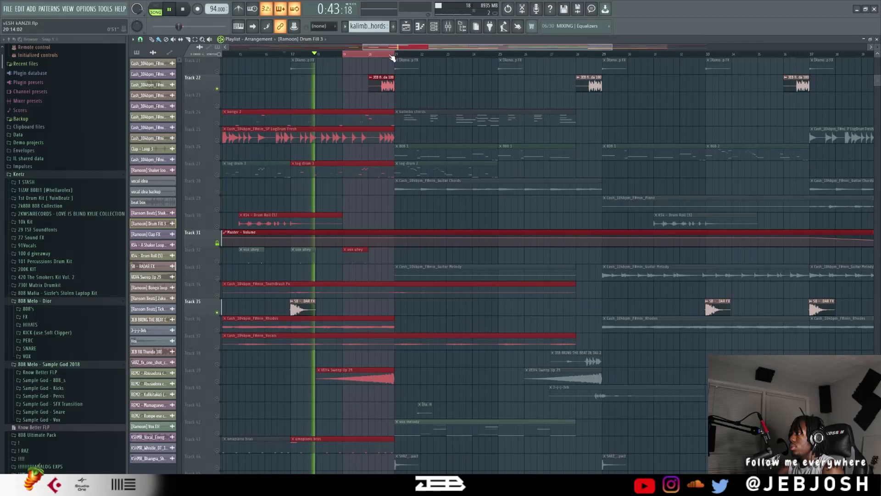
{"action": "key", "text": "space"}
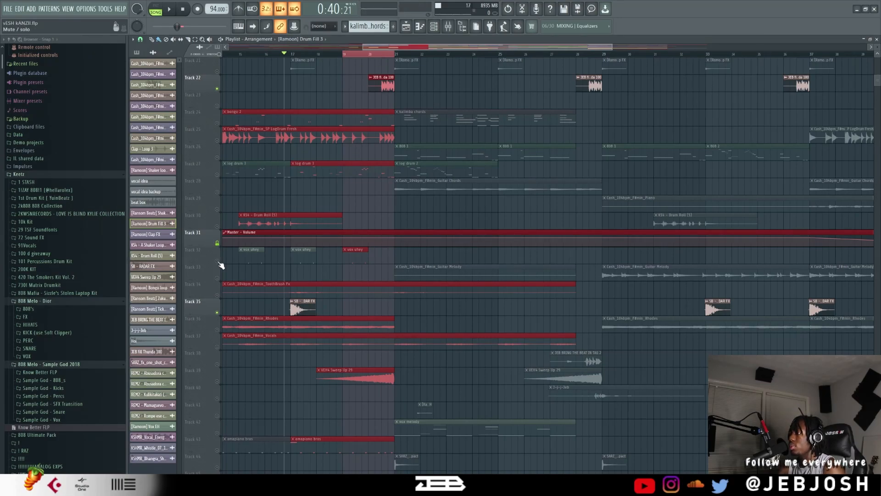
Solo track 20 alone and end the solo so that all playlist tracks are enabled again.
{"action": "scroll", "coordinate": [291, 196], "scroll_direction": "down", "scroll_amount": 4}
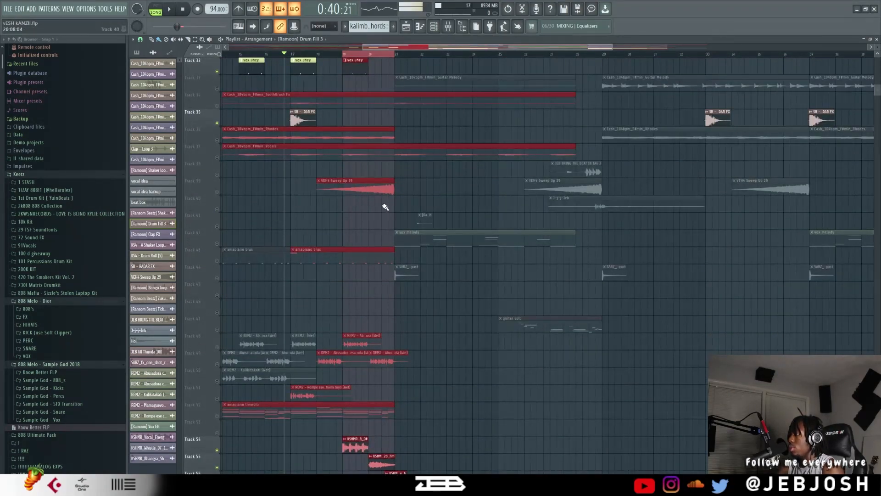
{"action": "scroll", "coordinate": [388, 205], "scroll_direction": "down", "scroll_amount": 3}
{"action": "scroll", "coordinate": [532, 226], "scroll_direction": "up", "scroll_amount": 5}
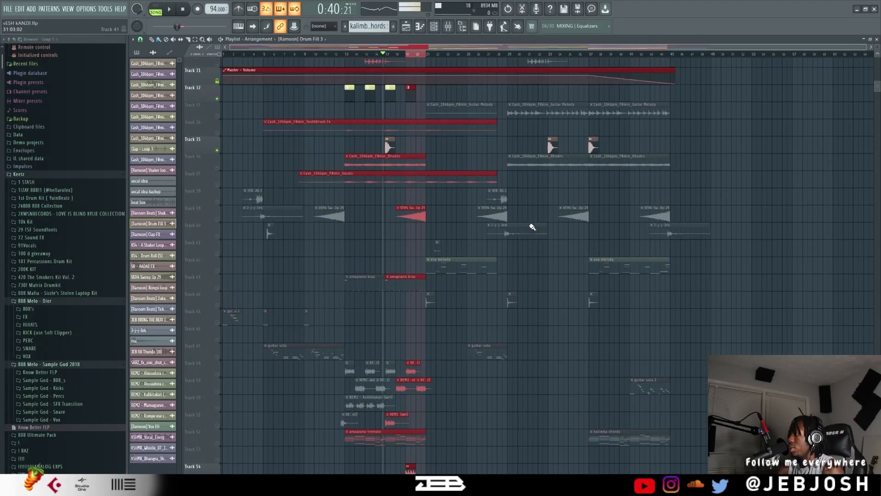
{"action": "scroll", "coordinate": [528, 225], "scroll_direction": "up", "scroll_amount": 2}
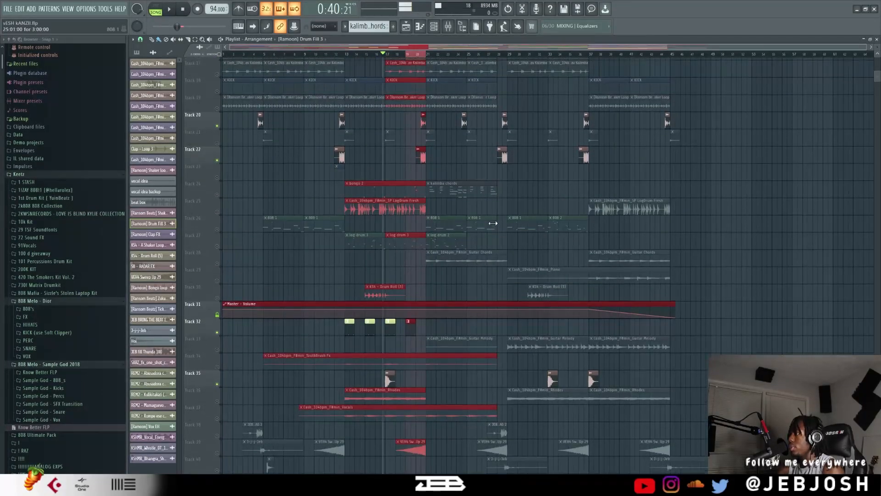
{"action": "right_click", "coordinate": [218, 208]}
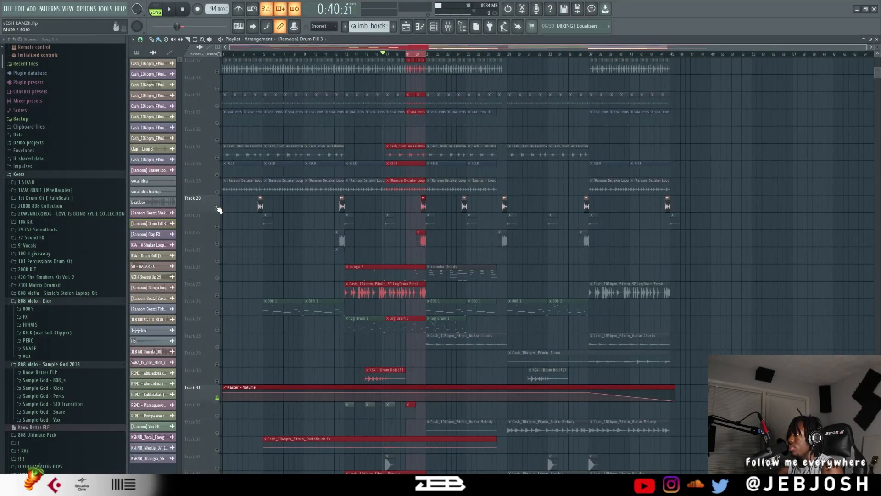
{"action": "right_click", "coordinate": [217, 208]}
{"action": "scroll", "coordinate": [344, 230], "scroll_direction": "down", "scroll_amount": 3}
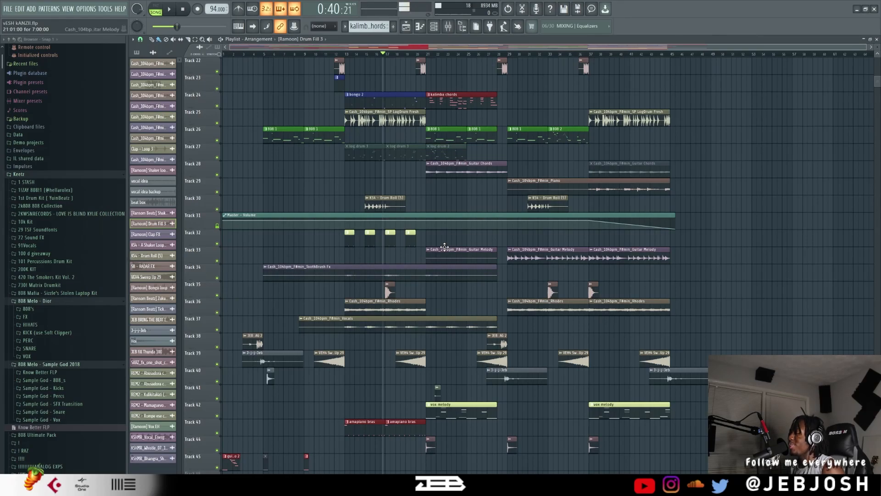
Locate the Dada Life Endless Smile automation clip on track 7 and place the playhead at about bar 27.
{"action": "scroll", "coordinate": [292, 120], "scroll_direction": "up", "scroll_amount": 6}
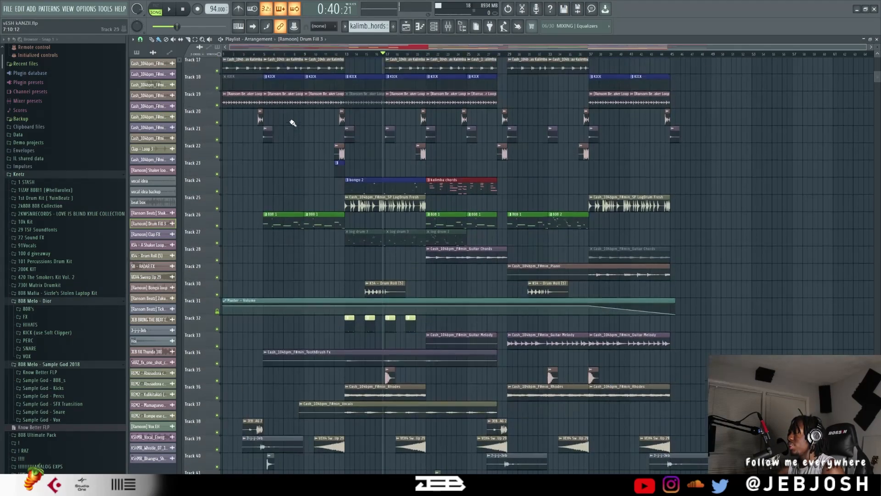
{"action": "scroll", "coordinate": [271, 58], "scroll_direction": "up", "scroll_amount": 4}
{"action": "scroll", "coordinate": [271, 58], "scroll_direction": "up", "scroll_amount": 2}
{"action": "scroll", "coordinate": [348, 70], "scroll_direction": "down", "scroll_amount": 1}
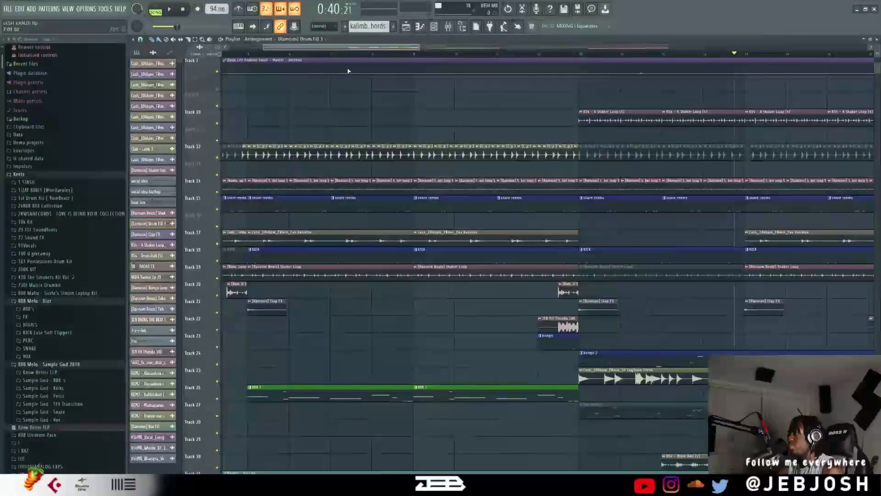
{"action": "scroll", "coordinate": [355, 56], "scroll_direction": "down", "scroll_amount": 6}
{"action": "scroll", "coordinate": [394, 50], "scroll_direction": "down", "scroll_amount": 5}
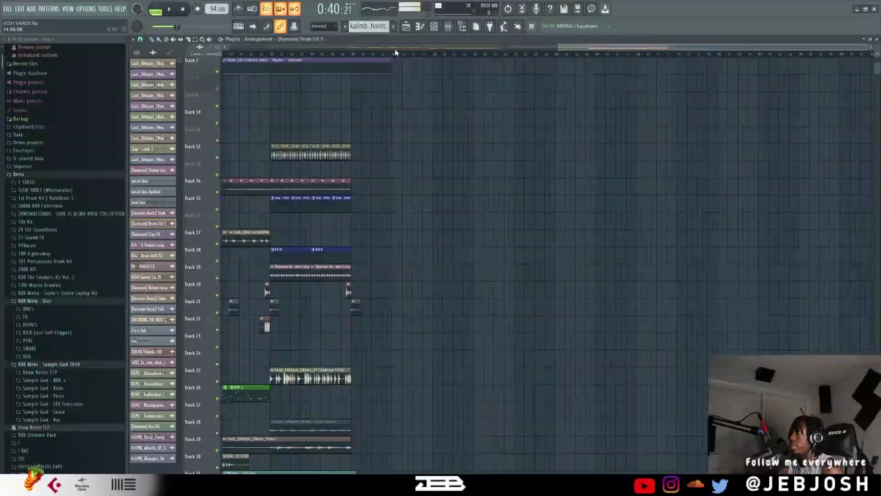
{"action": "left_click_drag", "start_coordinate": [565, 47], "coordinate": [368, 10]}
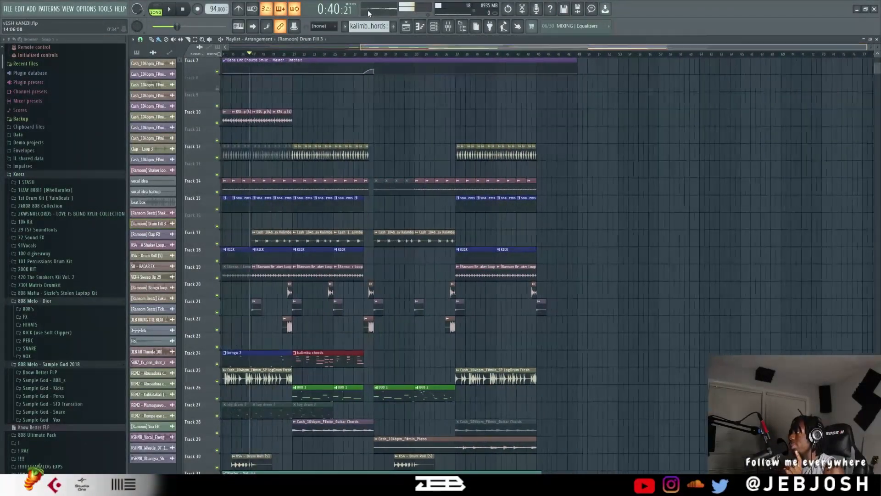
{"action": "scroll", "coordinate": [407, 67], "scroll_direction": "up", "scroll_amount": 4}
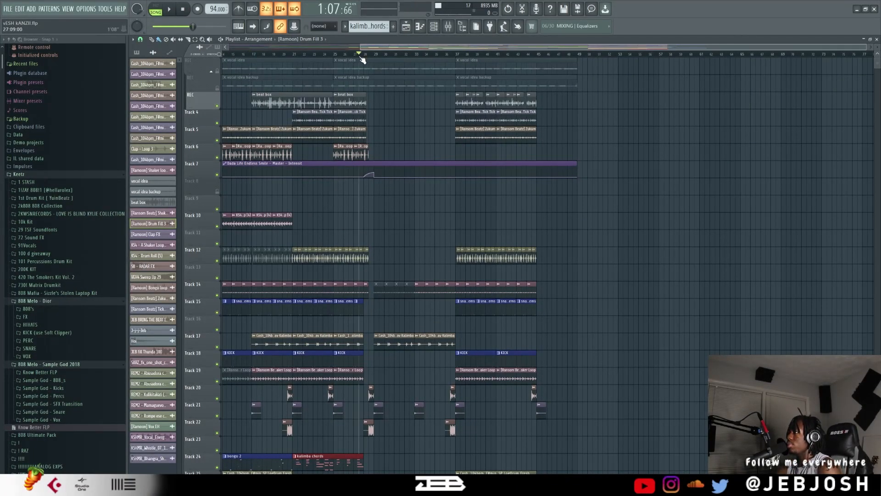
Inspect the effects on the mixer's REC and Master tracks, and open Dada Life Endless Smile on the Master.
{"action": "left_click", "coordinate": [447, 27]}
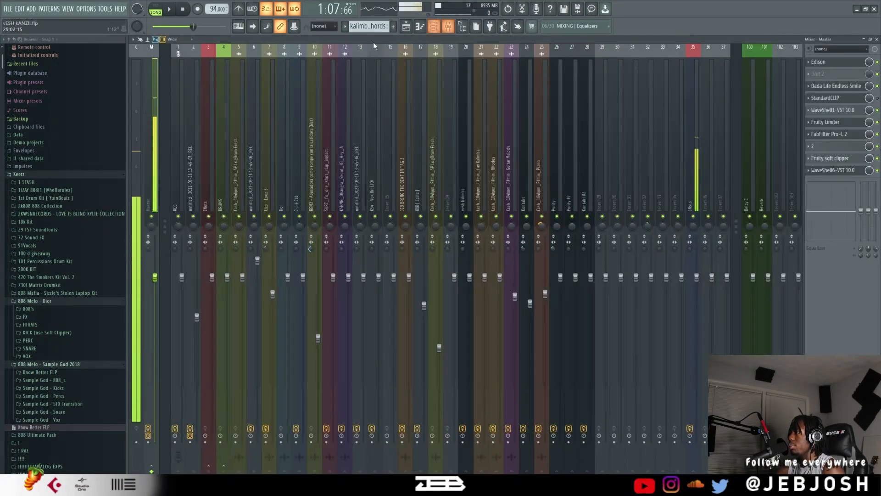
{"action": "left_click", "coordinate": [177, 78]}
{"action": "scroll", "coordinate": [168, 110], "scroll_direction": "down", "scroll_amount": 1}
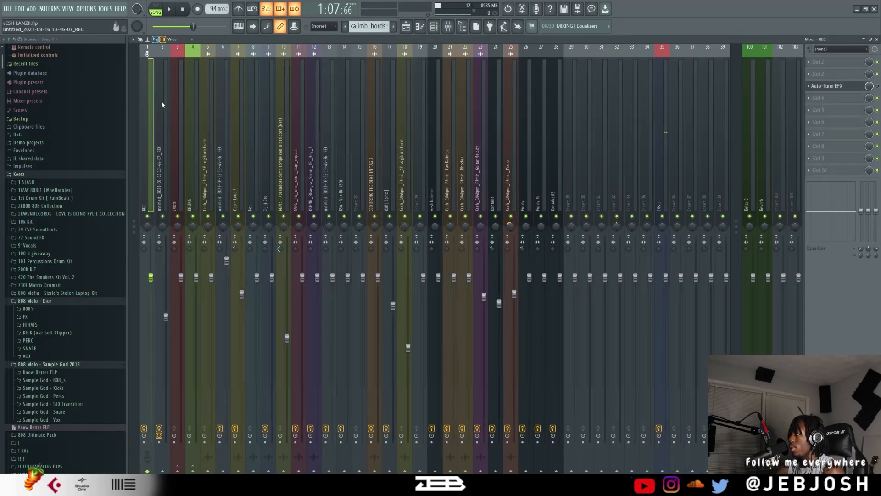
{"action": "scroll", "coordinate": [147, 98], "scroll_direction": "up", "scroll_amount": 1}
{"action": "left_click", "coordinate": [155, 100]}
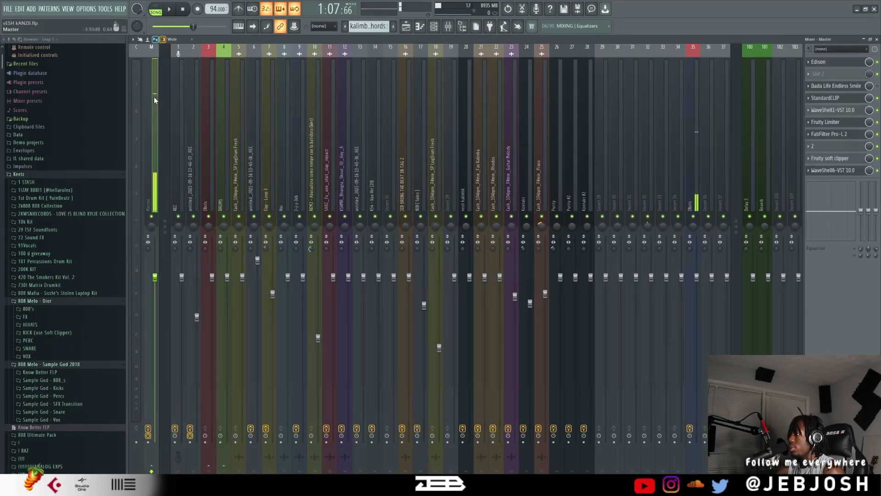
{"action": "left_click", "coordinate": [836, 89]}
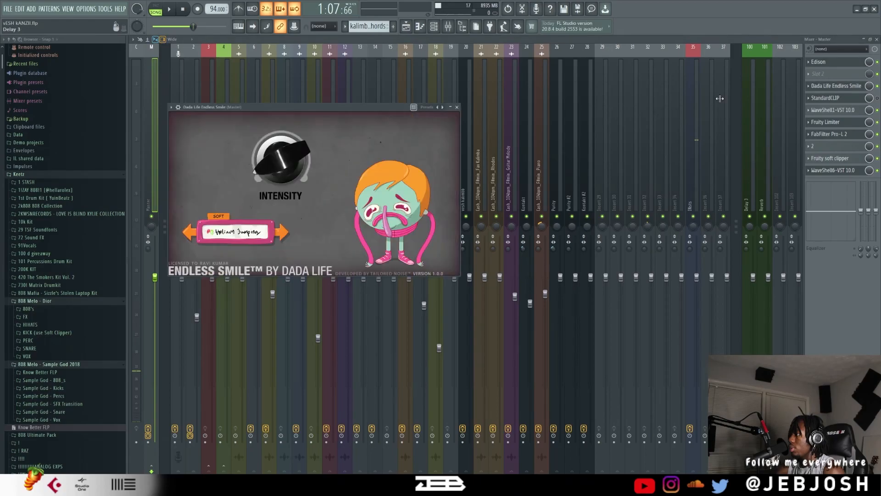
Play the transition from about bar 27 in the playlist, view the mixer levels, and stop playback.
{"action": "left_click", "coordinate": [409, 26]}
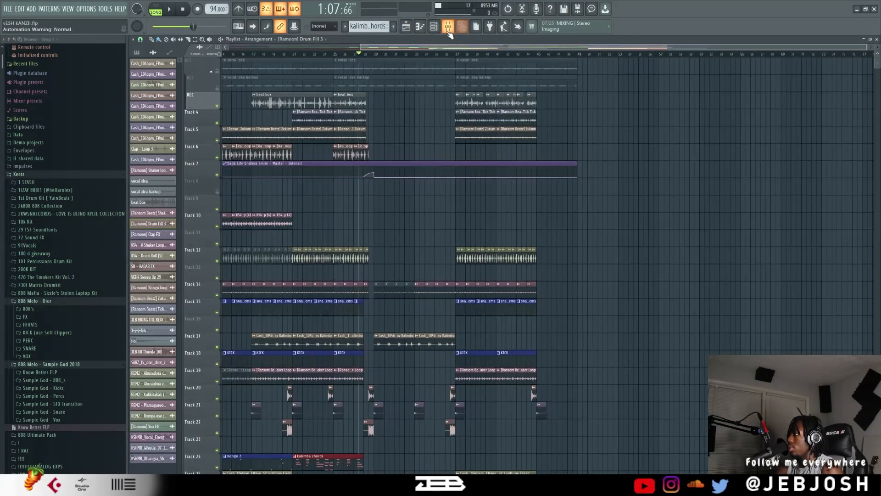
{"action": "key", "text": "space"}
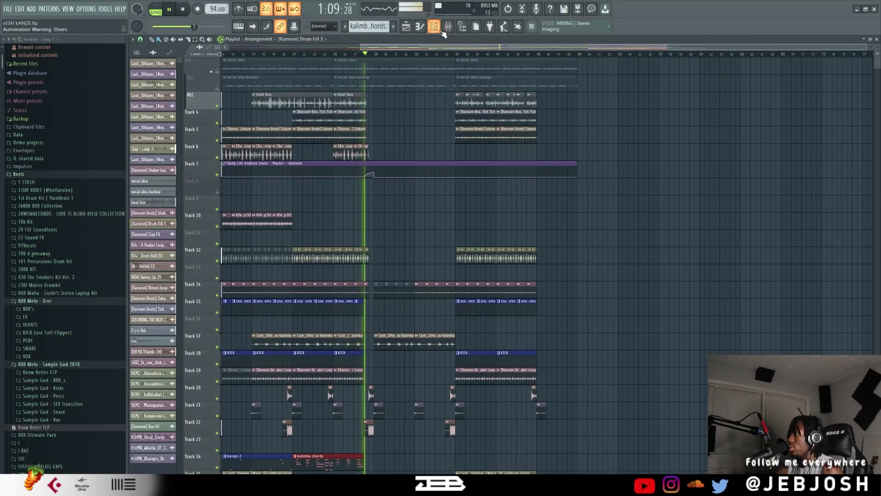
{"action": "left_click", "coordinate": [448, 26]}
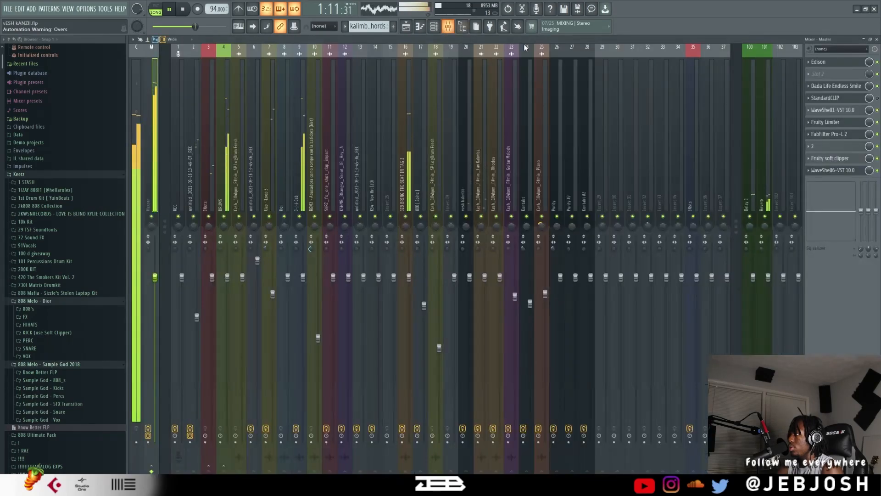
{"action": "key", "text": "space"}
Place the Endless Smile window clear of the automation curve and play the transition to examine its Intensity movement.
{"action": "left_click", "coordinate": [822, 87]}
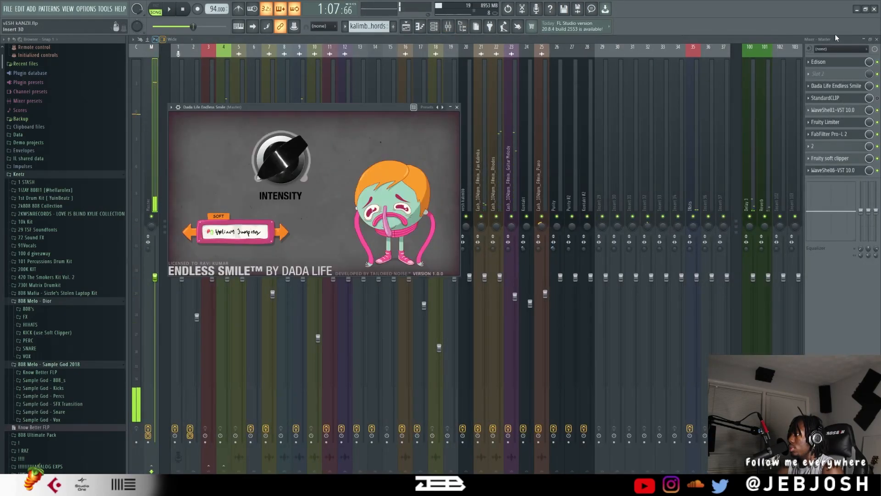
{"action": "left_click", "coordinate": [868, 41]}
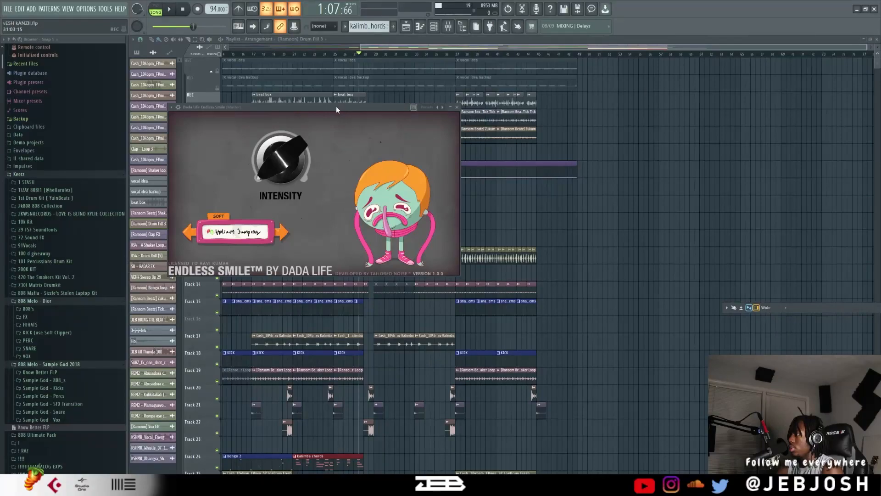
{"action": "left_click_drag", "start_coordinate": [337, 109], "coordinate": [678, 110]}
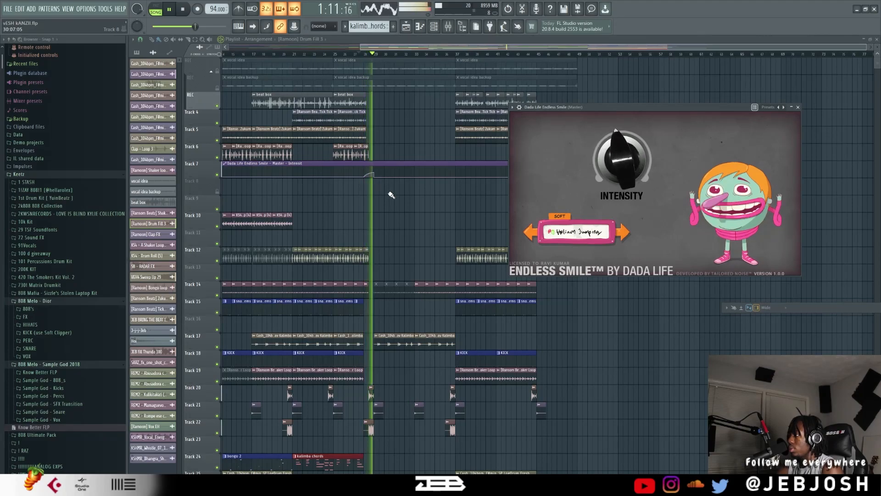
{"action": "key", "text": "space"}
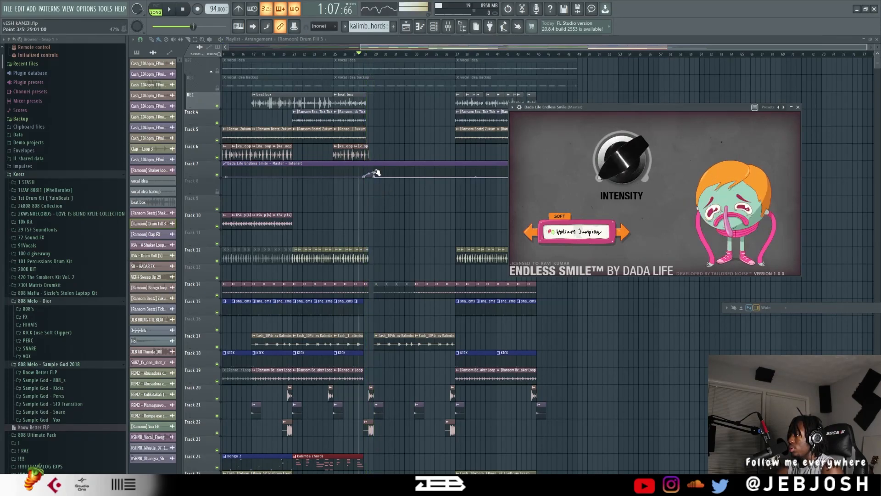
Try raising the Endless Smile intensity automation point at bar 29 to 100%, audition the transition, and undo the change.
{"action": "right_click", "coordinate": [375, 172]}
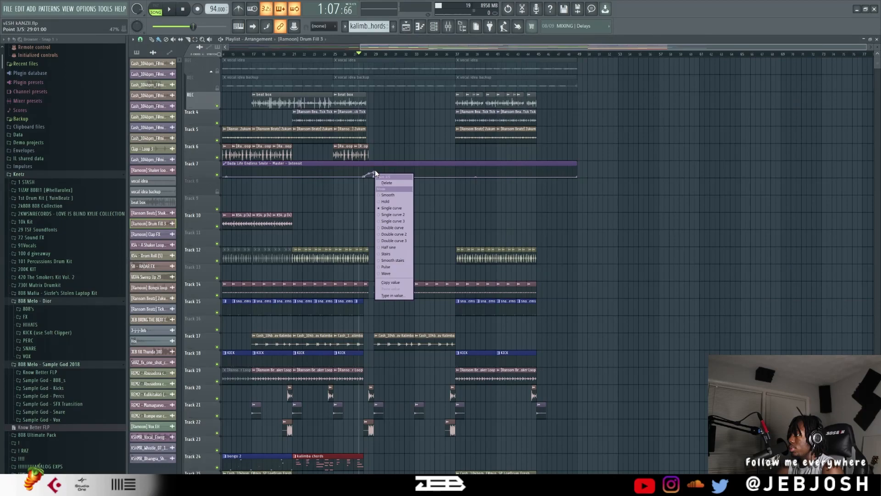
{"action": "left_click", "coordinate": [410, 151]}
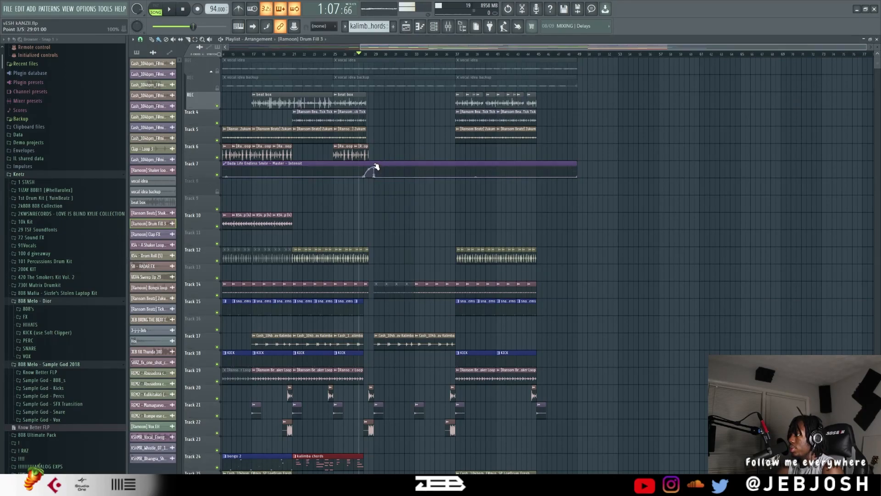
{"action": "key", "text": "space"}
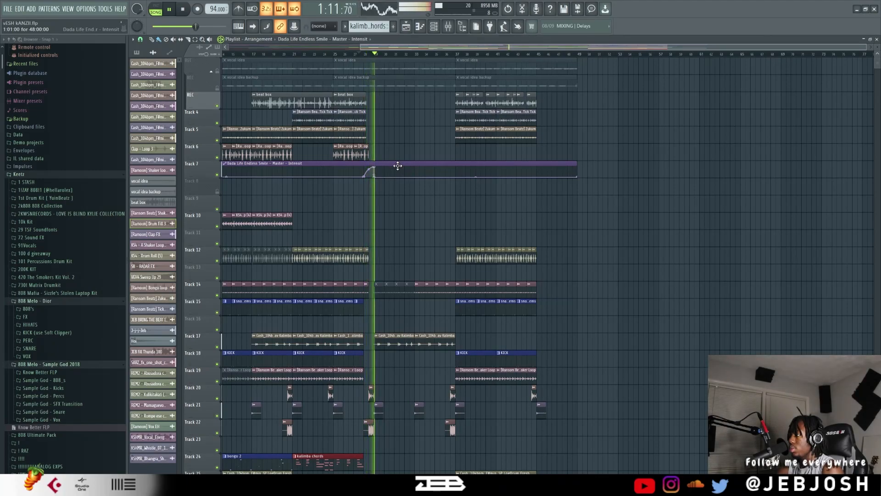
{"action": "key", "text": "space"}
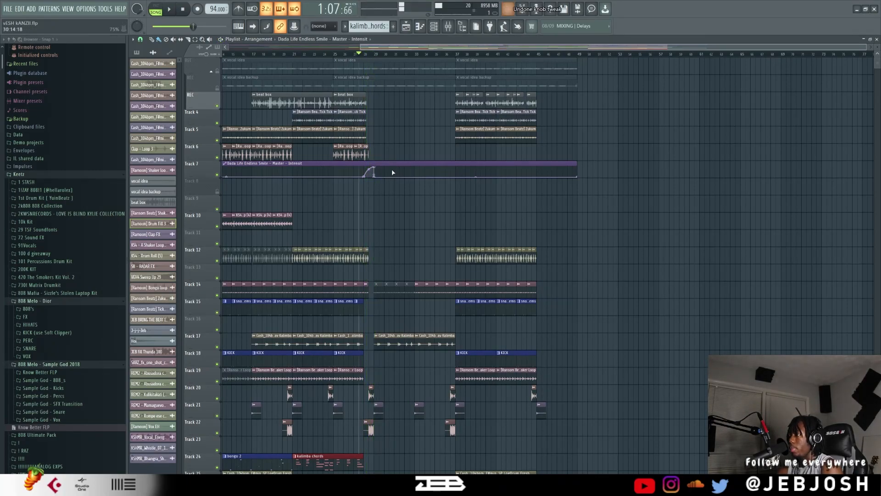
{"action": "key", "text": "ctrl+z"}
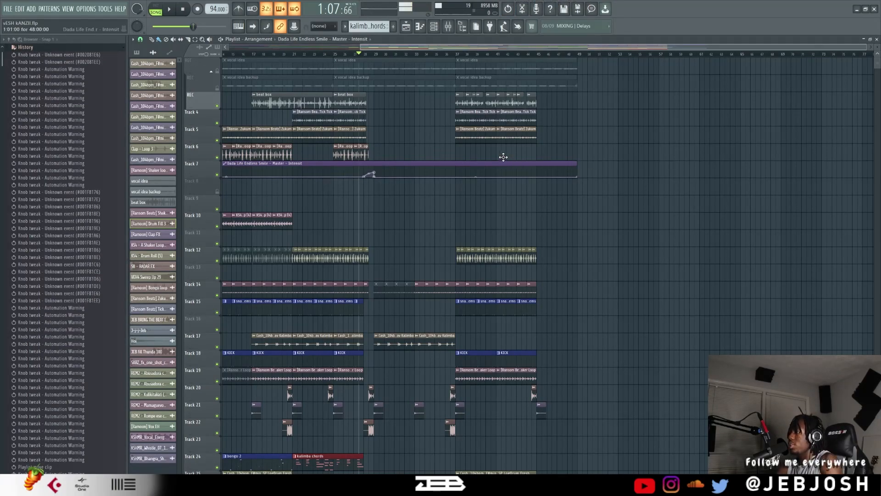
Open the sample settings of the Abusadora como rompe con la batidora (Wet) vocal clip on track 48.
{"action": "scroll", "coordinate": [504, 157], "scroll_direction": "down", "scroll_amount": 6}
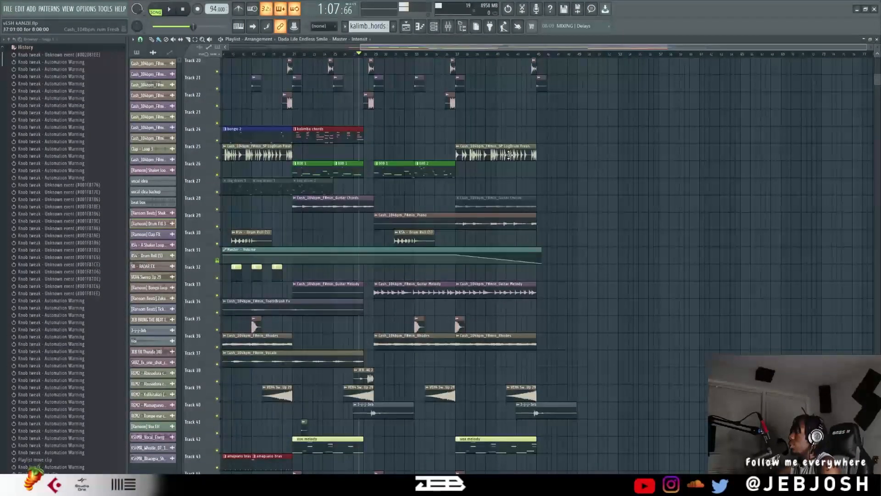
{"action": "scroll", "coordinate": [509, 155], "scroll_direction": "left", "scroll_amount": 4}
{"action": "scroll", "coordinate": [698, 239], "scroll_direction": "down", "scroll_amount": 5}
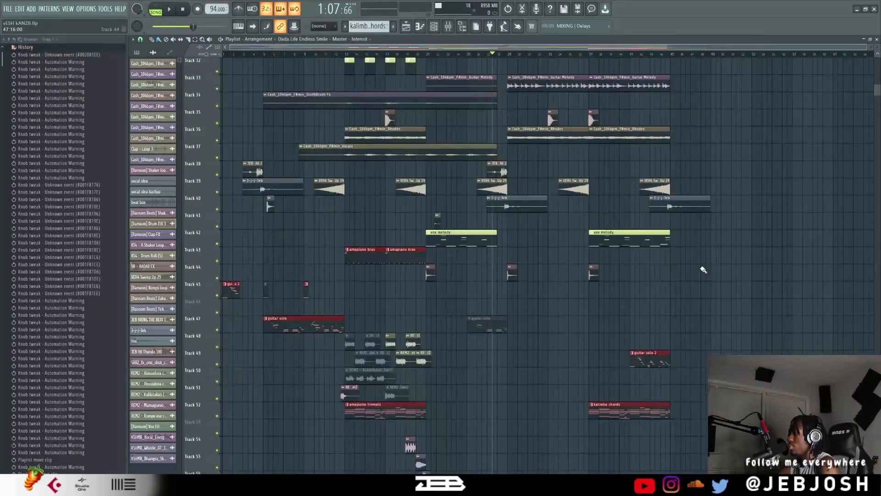
{"action": "double_click", "coordinate": [411, 306]}
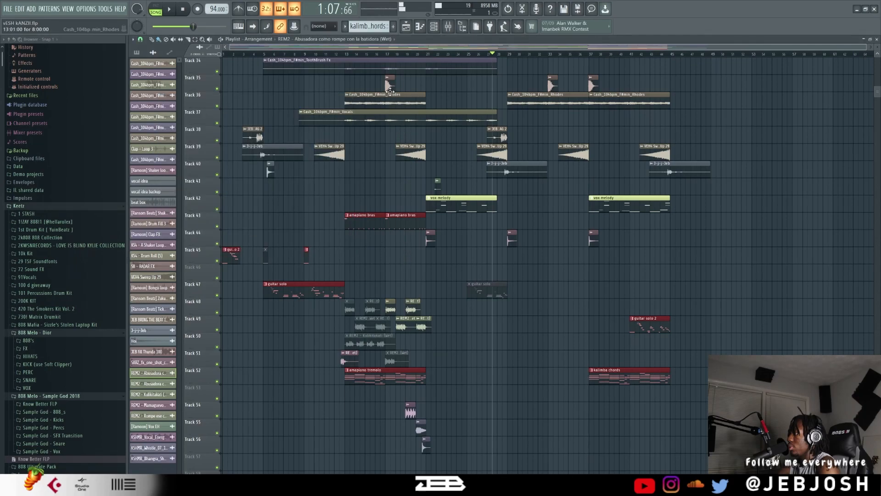
Play the full arrangement from about bar 16 to hear the vocal samples in context, and stop near bar 20.
{"action": "left_click", "coordinate": [377, 53]}
{"action": "key", "text": "space"}
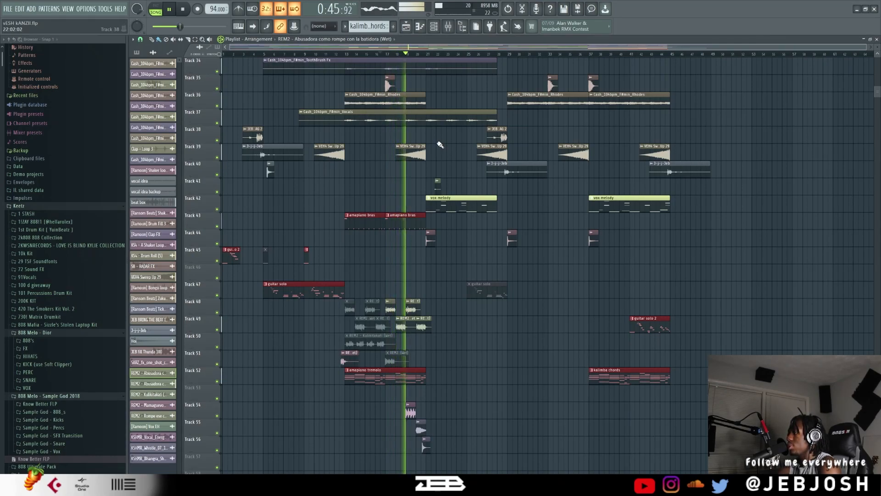
{"action": "scroll", "coordinate": [464, 167], "scroll_direction": "up", "scroll_amount": 4}
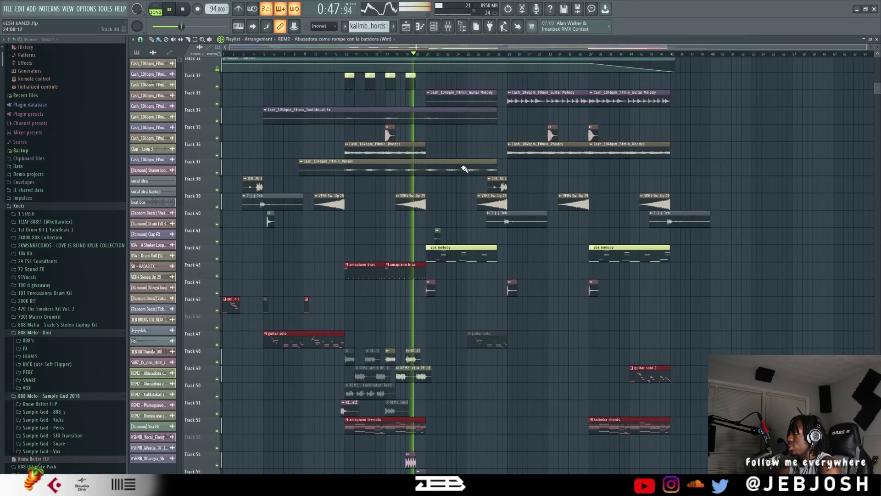
{"action": "scroll", "coordinate": [465, 169], "scroll_direction": "up", "scroll_amount": 1}
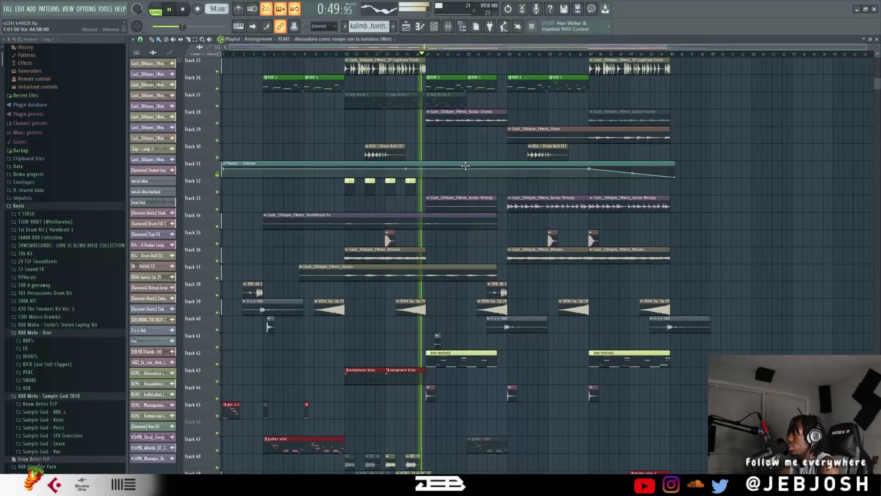
{"action": "key", "text": "space"}
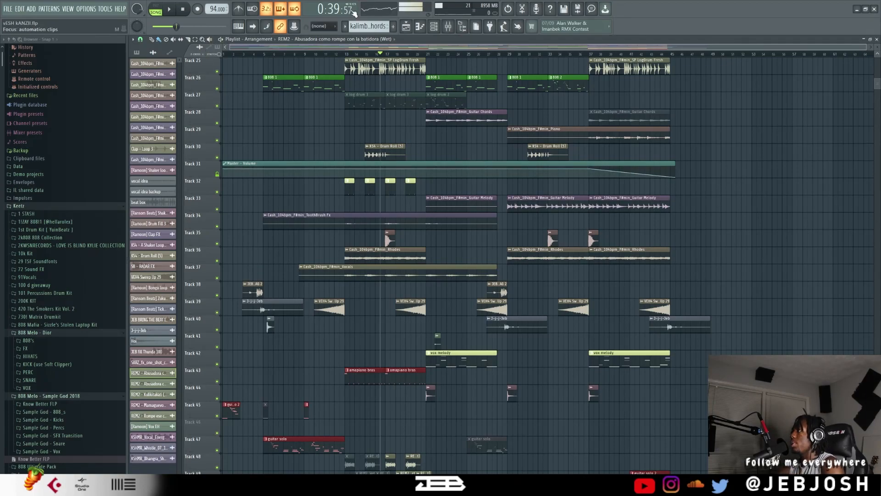
Play the arrangement through to about bar 44 while following the clips on the upper tracks, and stop playback.
{"action": "scroll", "coordinate": [454, 115], "scroll_direction": "up", "scroll_amount": 4}
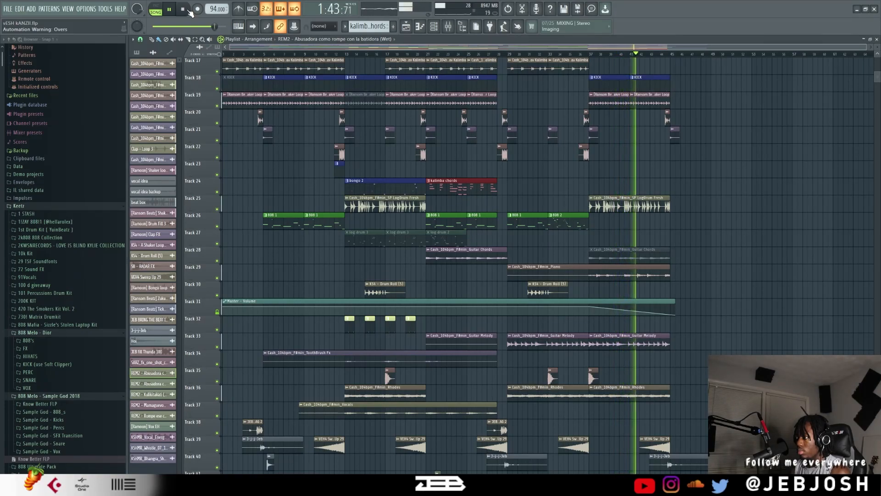
{"action": "scroll", "coordinate": [643, 130], "scroll_direction": "up", "scroll_amount": 3}
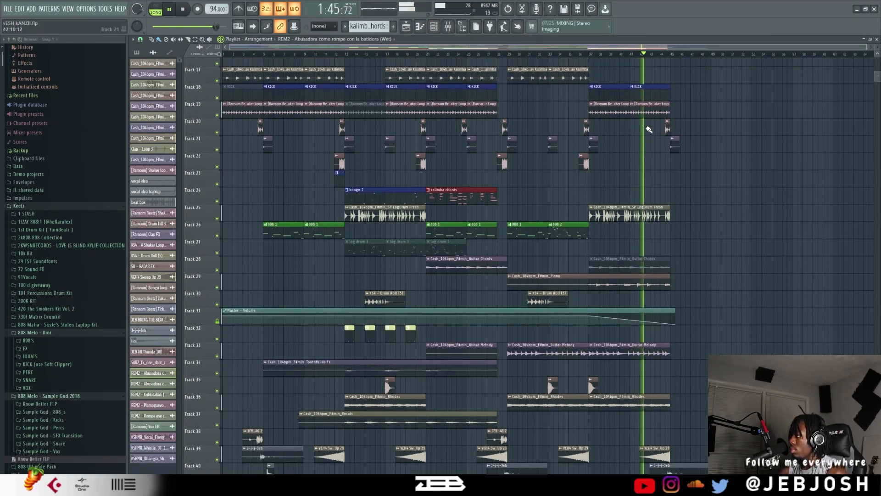
{"action": "scroll", "coordinate": [642, 129], "scroll_direction": "up", "scroll_amount": 3}
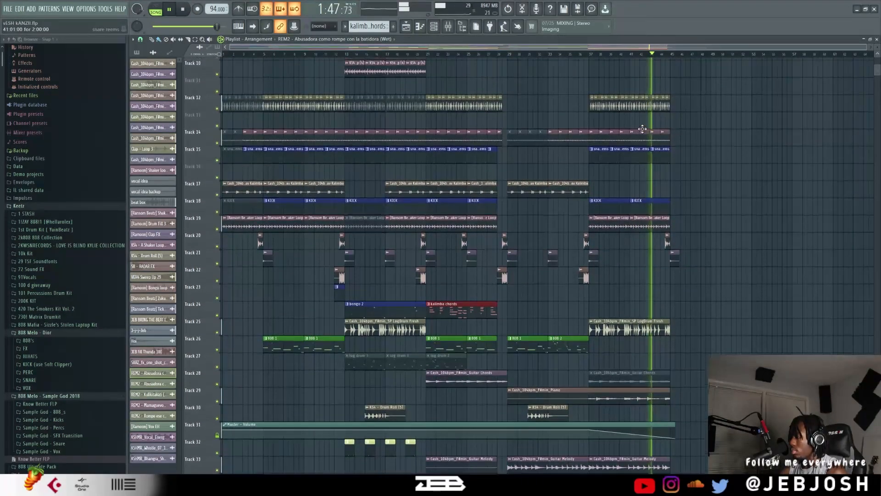
{"action": "scroll", "coordinate": [643, 129], "scroll_direction": "down", "scroll_amount": 2}
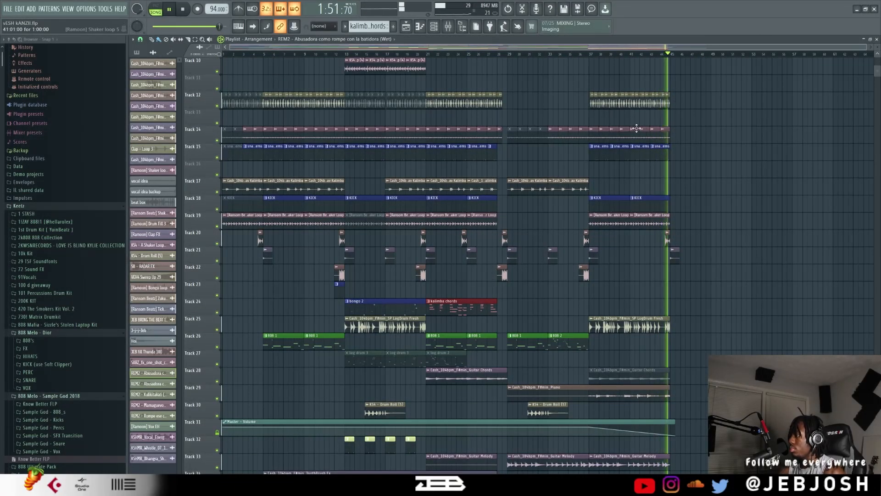
{"action": "key", "text": "space"}
Set the playback position to about bar 12 and audition the Bongo loop on track 6 and the Zukum sample on track 5.
{"action": "scroll", "coordinate": [585, 127], "scroll_direction": "up", "scroll_amount": 5}
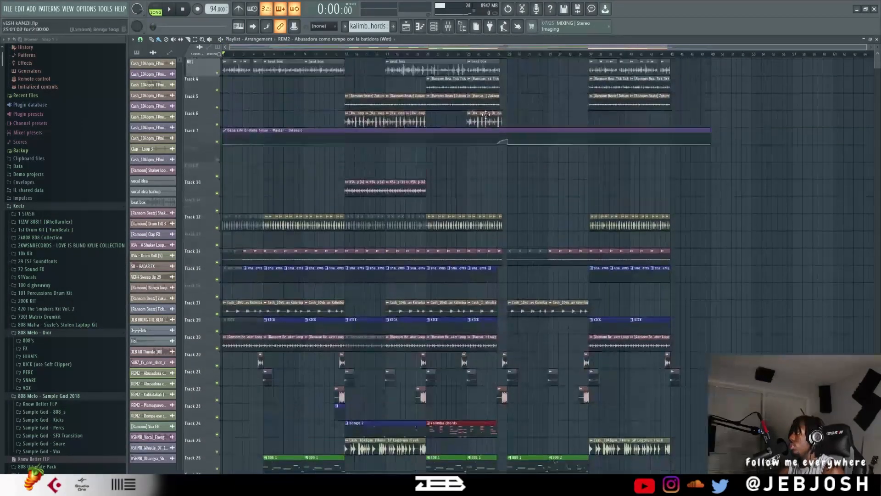
{"action": "left_click", "coordinate": [335, 53]}
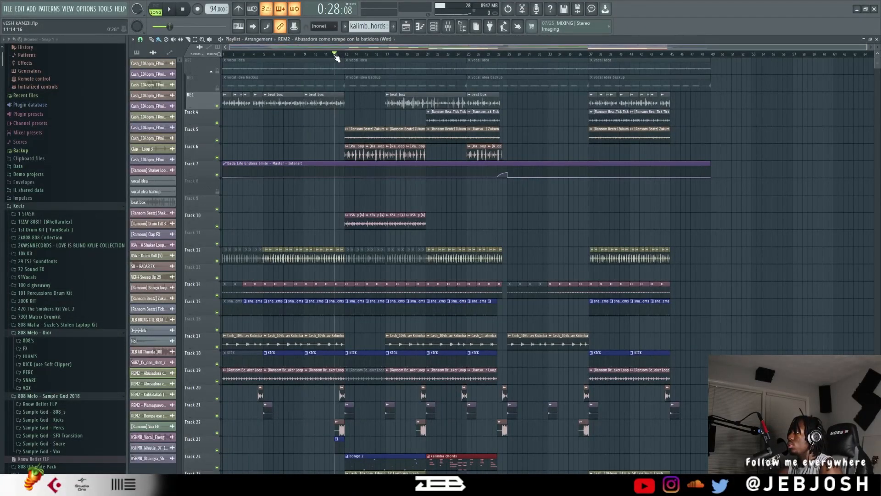
{"action": "left_click", "coordinate": [352, 146]}
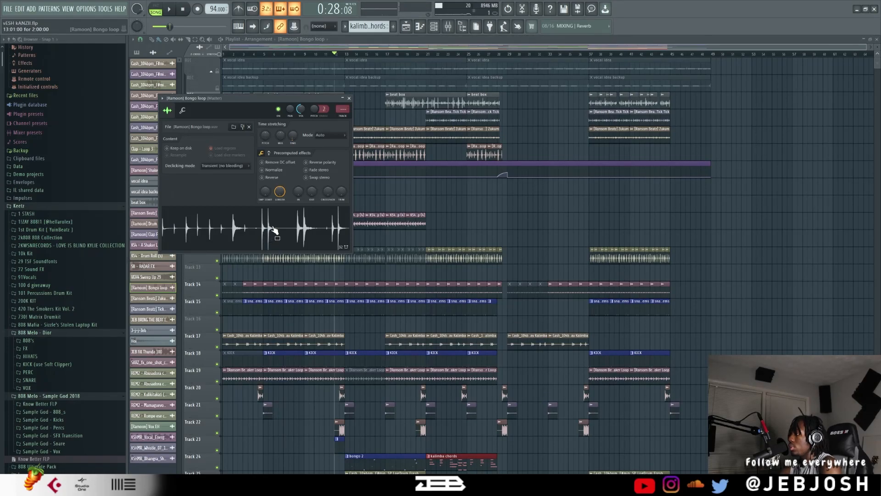
{"action": "left_click", "coordinate": [349, 99]}
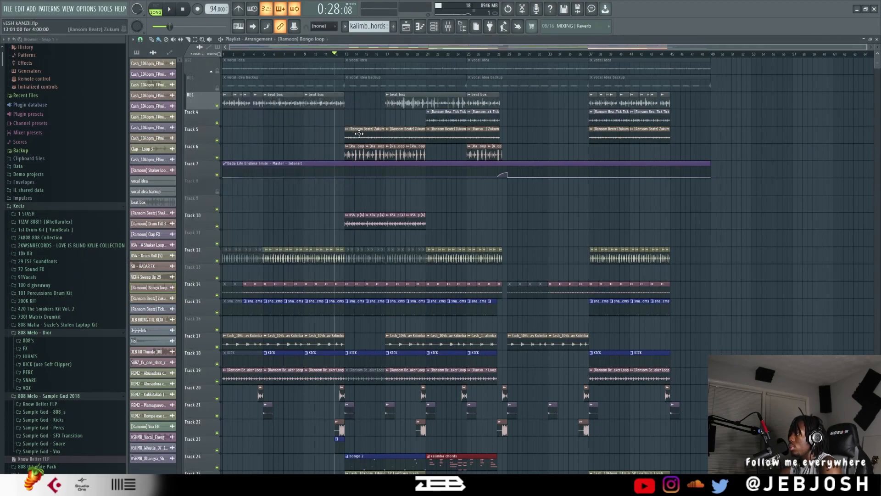
{"action": "left_click", "coordinate": [365, 129]}
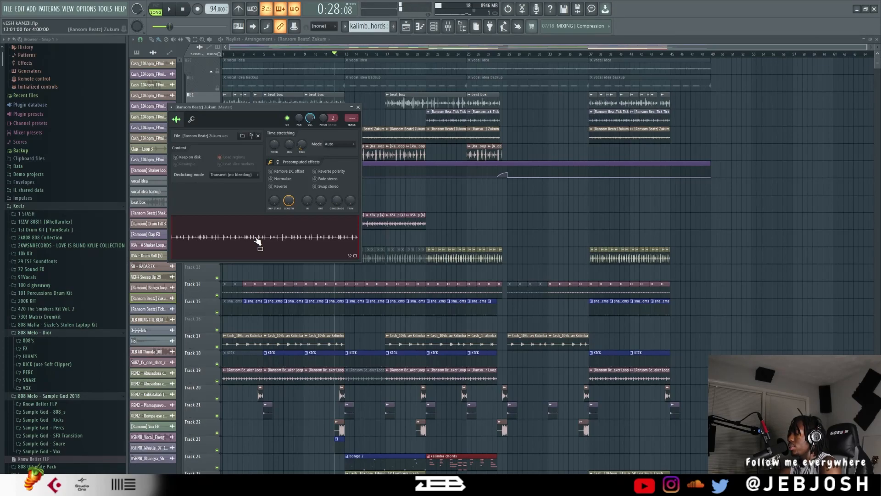
{"action": "left_click", "coordinate": [359, 107]}
Open the Tick Tick sample on track 4 to audition it, and reset playback to the start of the arrangement.
{"action": "left_click", "coordinate": [435, 113]}
{"action": "key", "text": "space"}
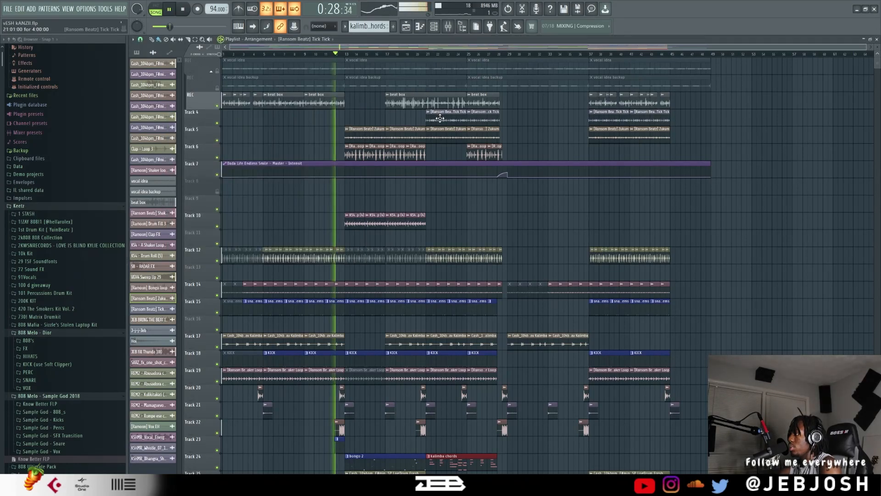
{"action": "key", "text": "space"}
{"action": "double_click", "coordinate": [452, 121]}
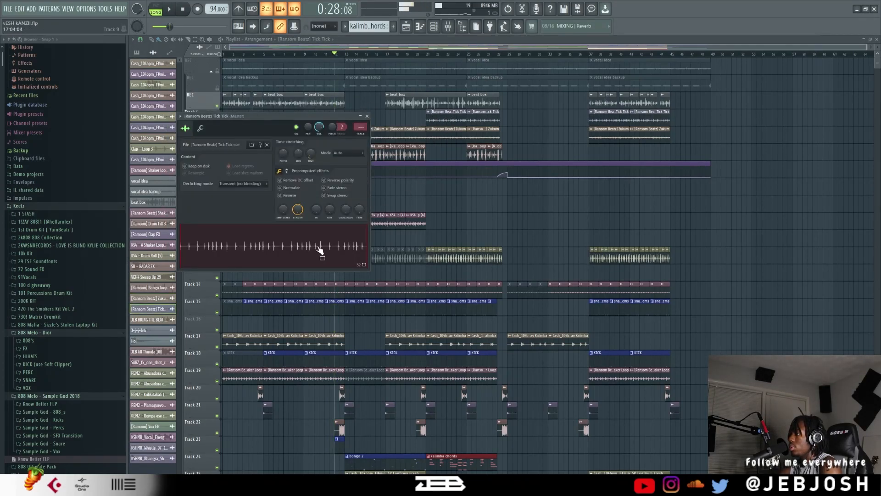
{"action": "left_click", "coordinate": [181, 13]}
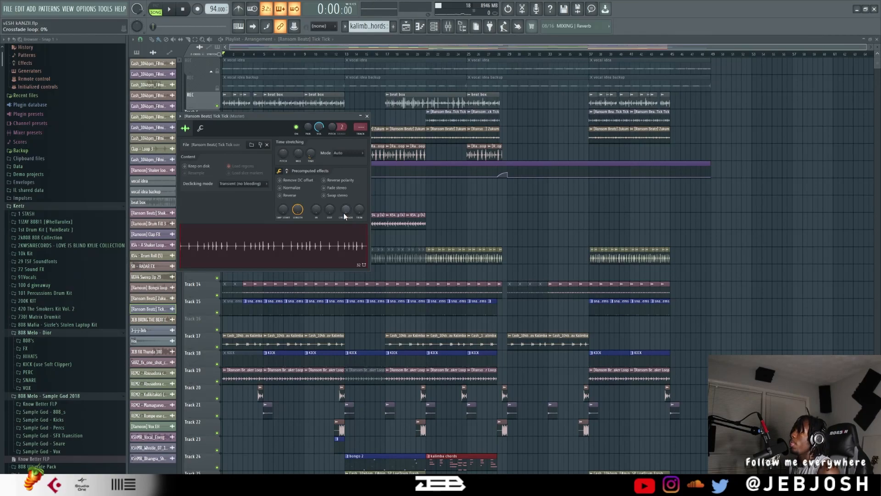
Audition the KS4 - A Shaker Loop (4) sample from track 10 and close its settings.
{"action": "double_click", "coordinate": [413, 219]}
{"action": "left_click", "coordinate": [324, 264]}
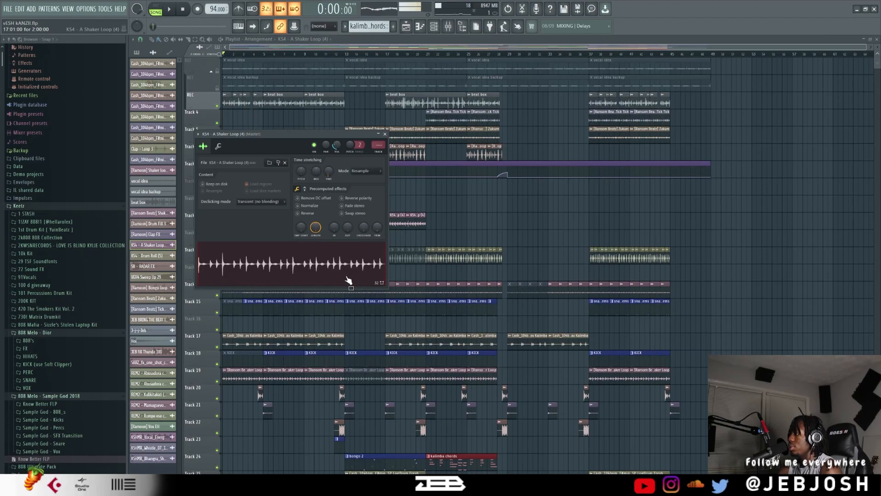
{"action": "key", "text": "Escape"}
Audition the KS4 - Drum Roll (5) sample from track 30 and close its settings.
{"action": "scroll", "coordinate": [456, 248], "scroll_direction": "down", "scroll_amount": 4}
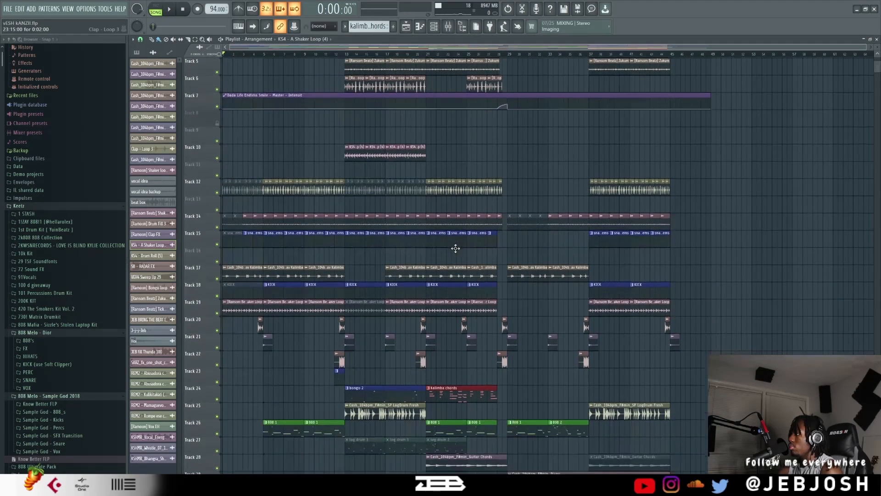
{"action": "scroll", "coordinate": [455, 249], "scroll_direction": "down", "scroll_amount": 10}
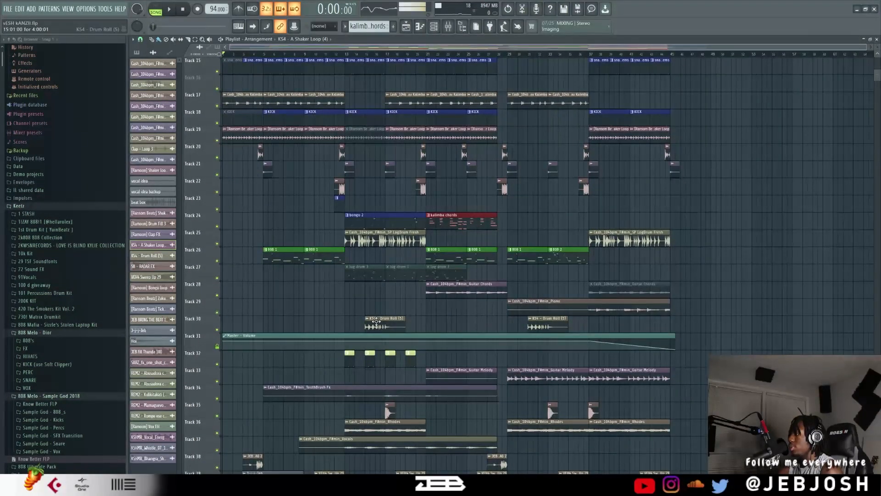
{"action": "double_click", "coordinate": [376, 322]}
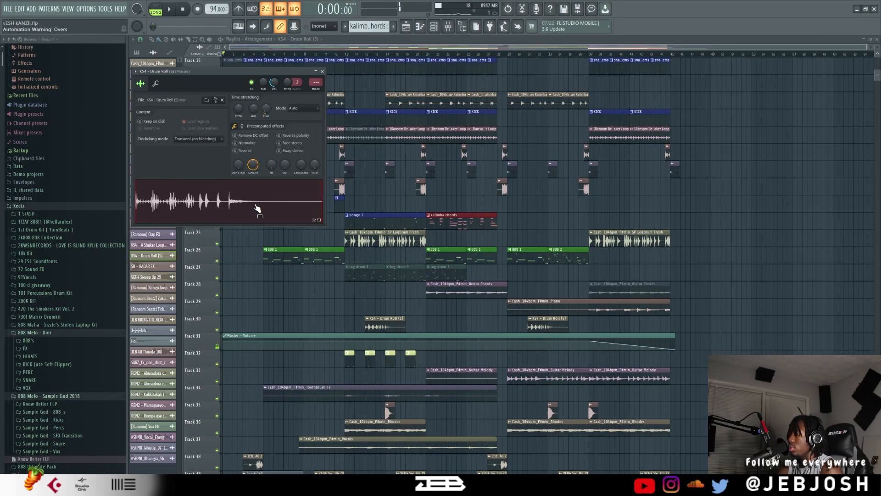
{"action": "left_click", "coordinate": [323, 72]}
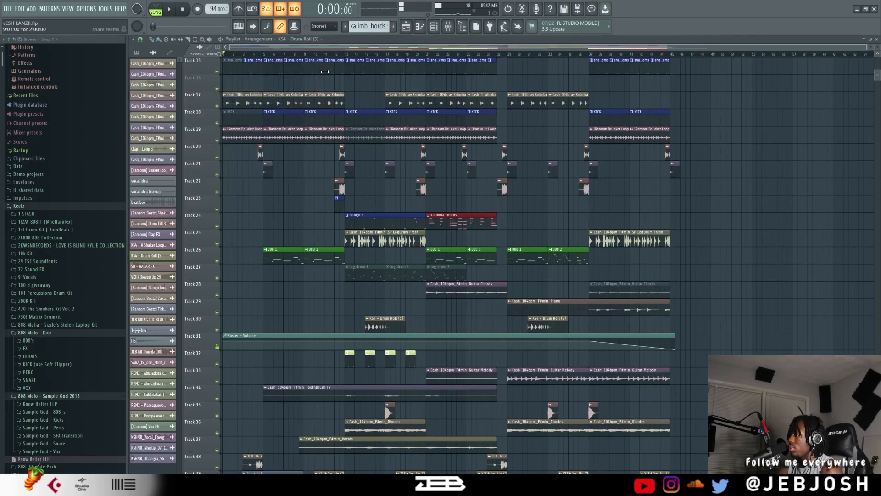
Audition the Vox EH sample on track 41 and the short one-shot near bar 5 on track 40.
{"action": "scroll", "coordinate": [577, 193], "scroll_direction": "down", "scroll_amount": 10}
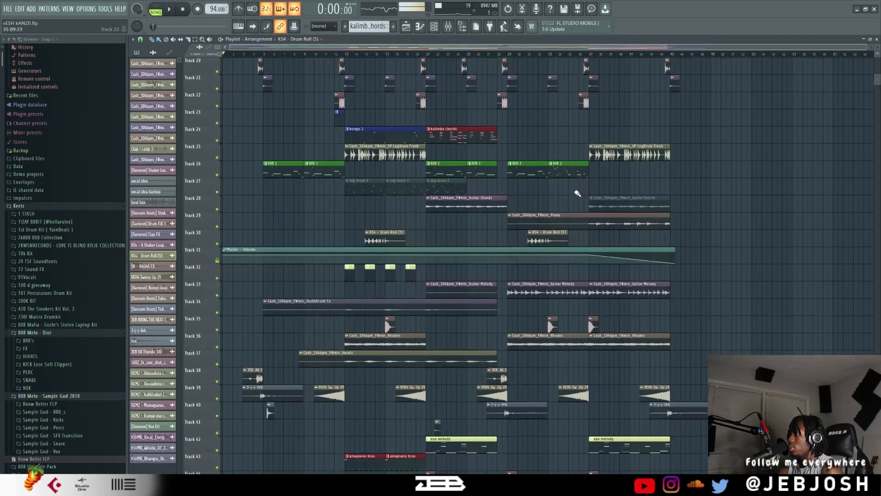
{"action": "double_click", "coordinate": [439, 273]}
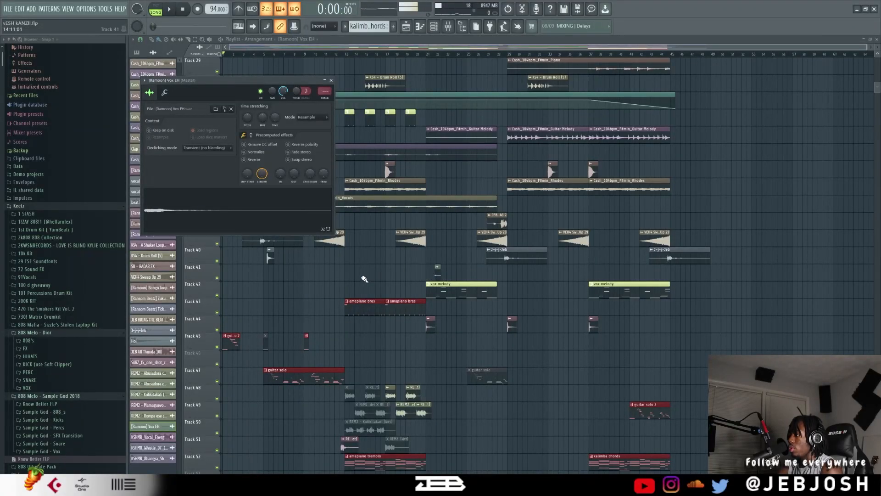
{"action": "key", "text": "Escape"}
{"action": "double_click", "coordinate": [269, 251]}
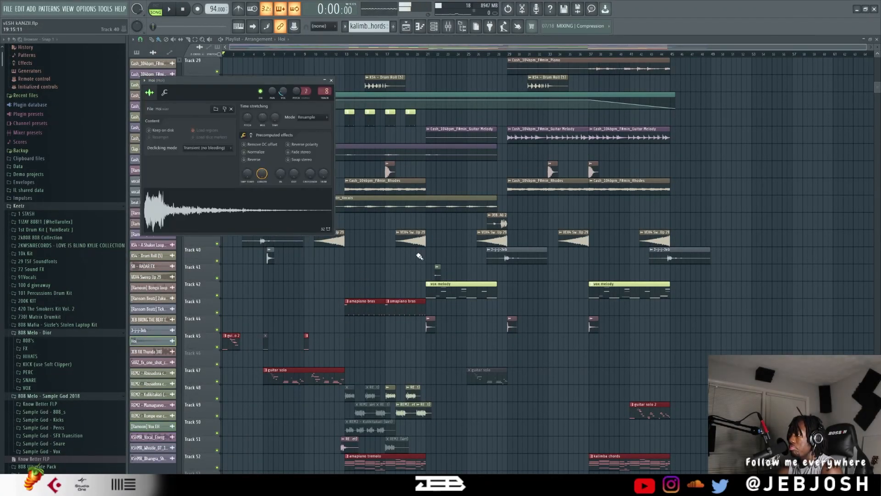
{"action": "scroll", "coordinate": [542, 331], "scroll_direction": "down", "scroll_amount": 3}
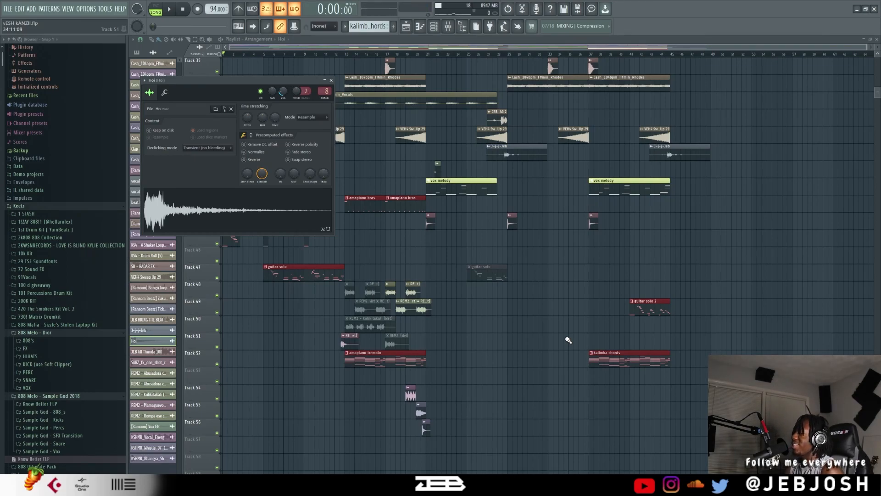
Switch to the OBS window.
{"action": "mouse_move", "coordinate": [274, 487]}
{"action": "left_click", "coordinate": [274, 454]}
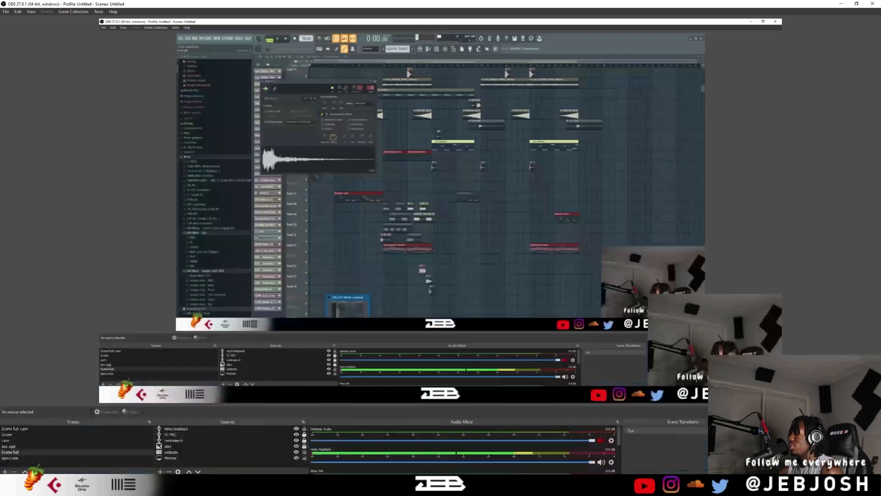